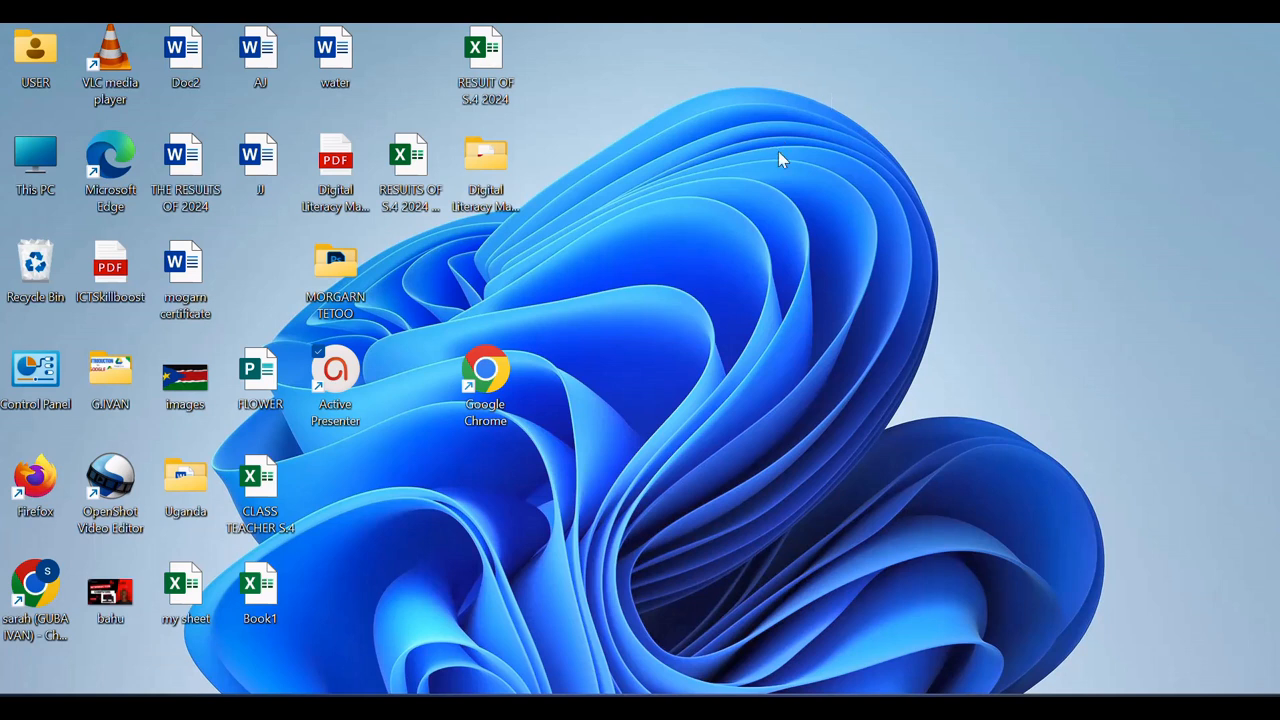
Launch Google Chrome from its desktop icon
double_click(500, 352)
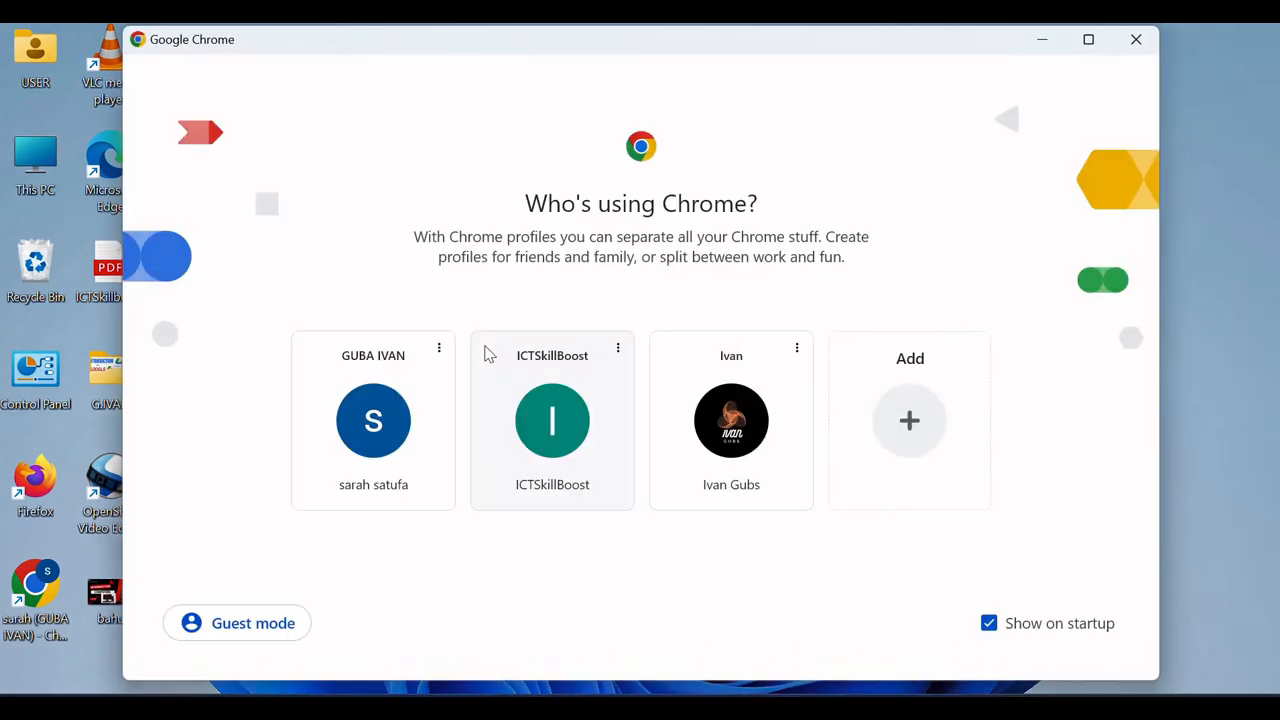
Open Chrome under the chosen profile
left_click(543, 425)
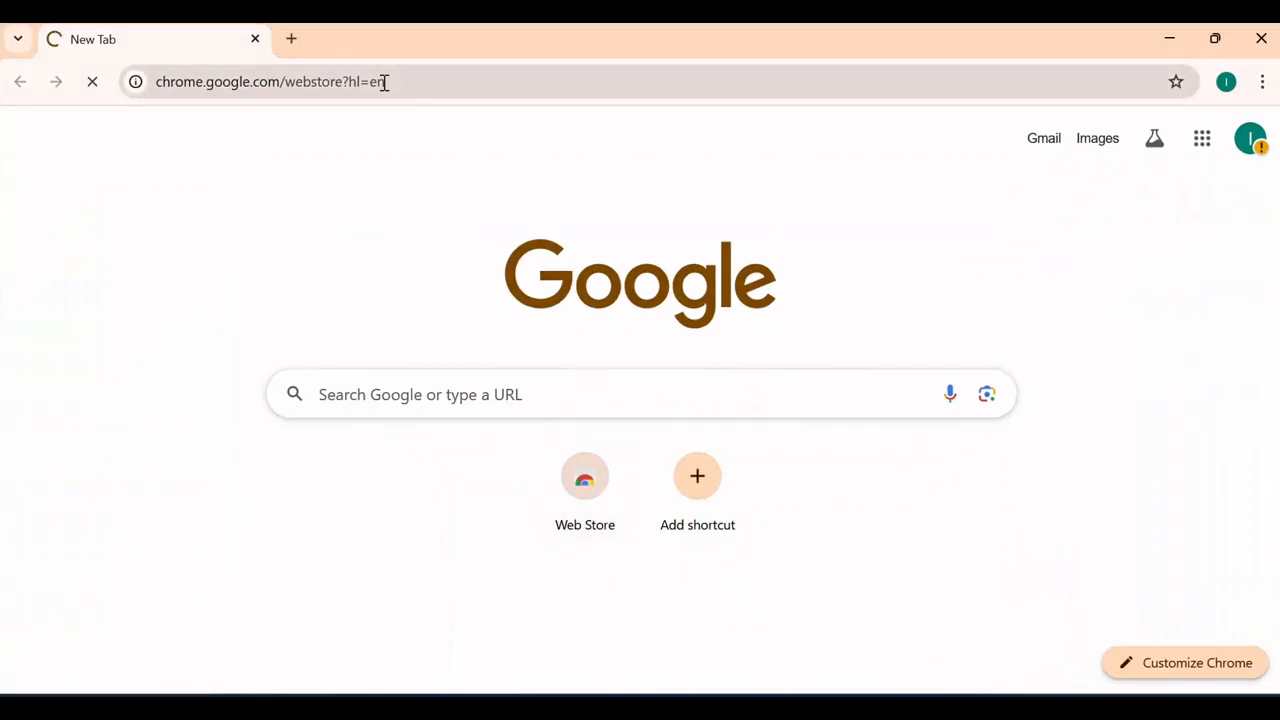
left_click(454, 393)
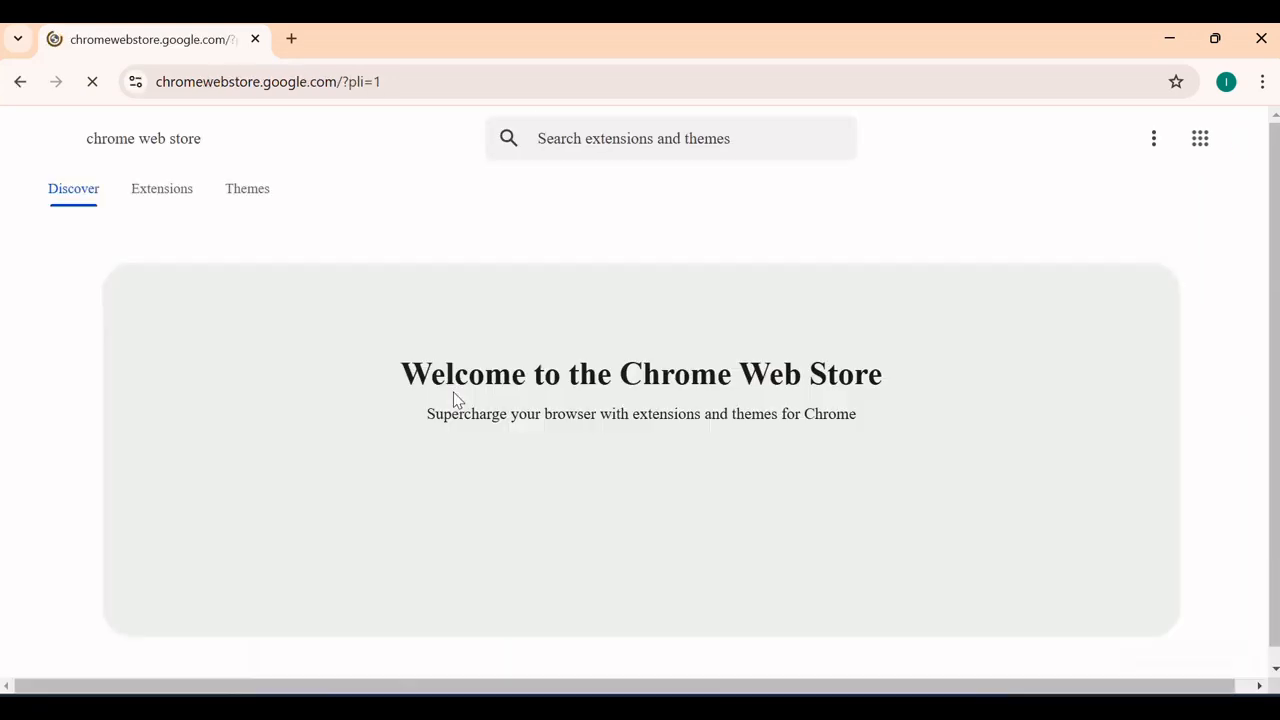
scroll(454, 400, "down", 5)
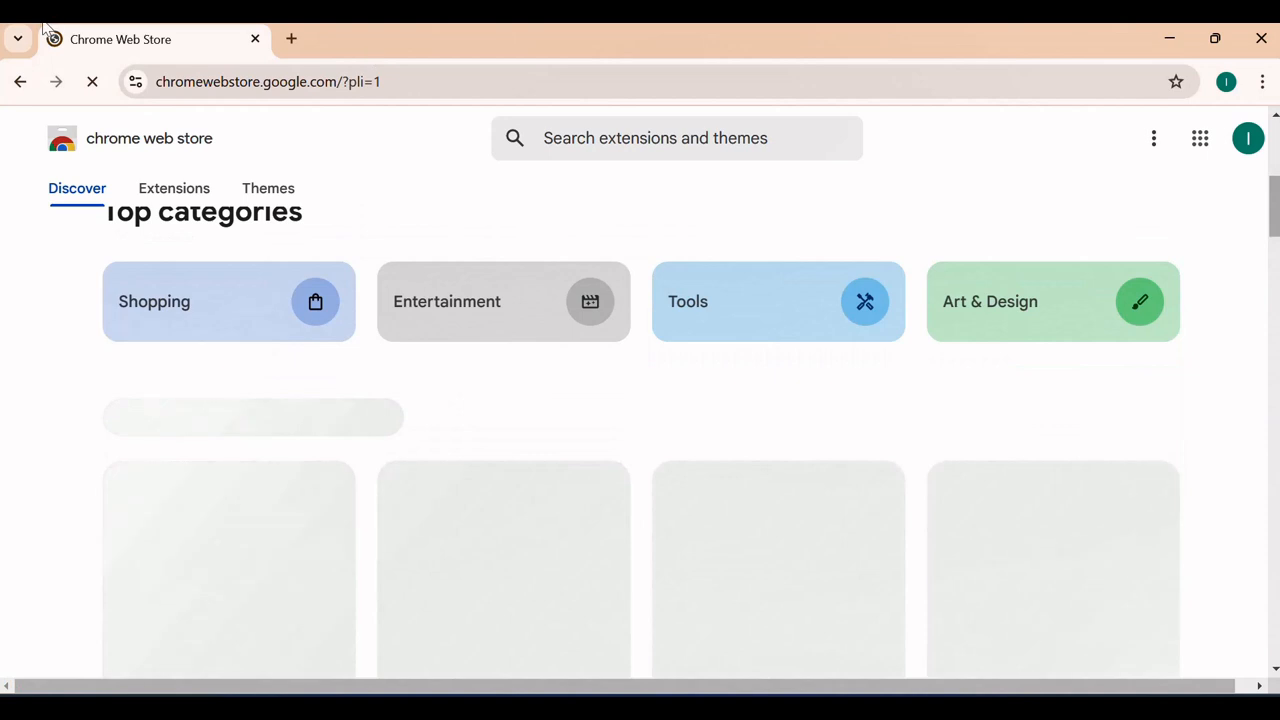
Search for 'google docs' in a new browser tab
left_click(292, 38)
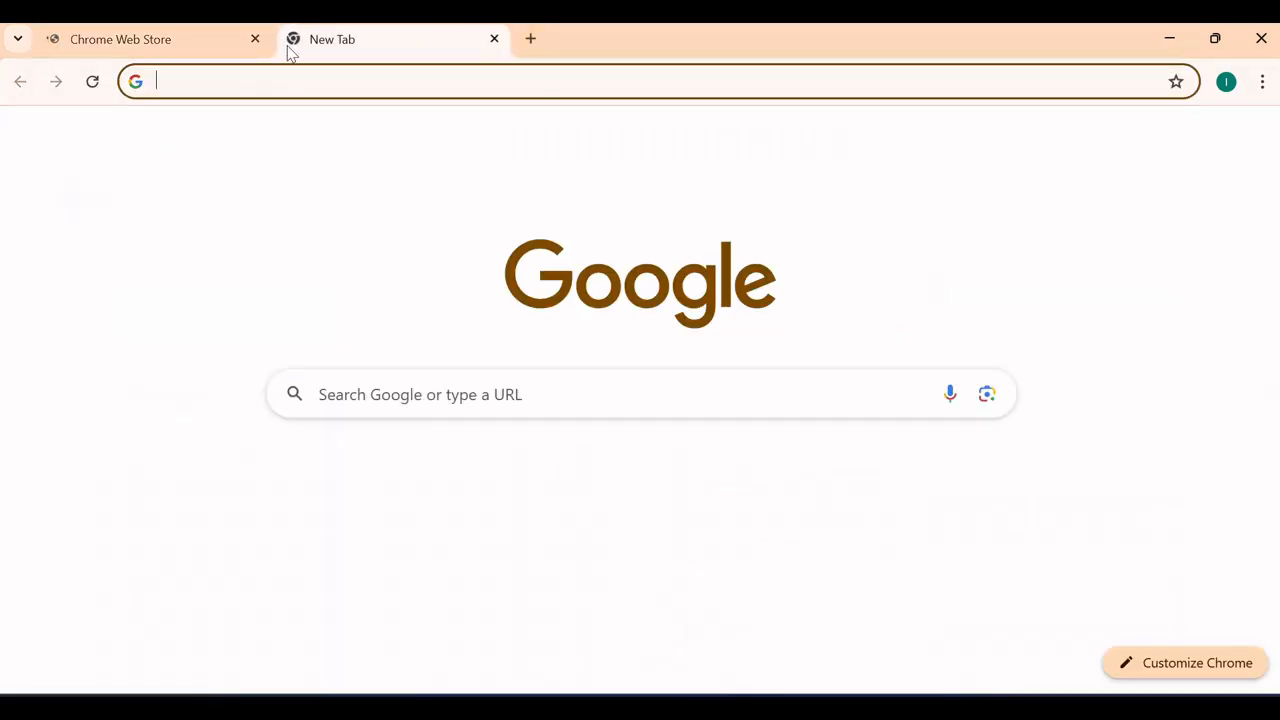
type("goo")
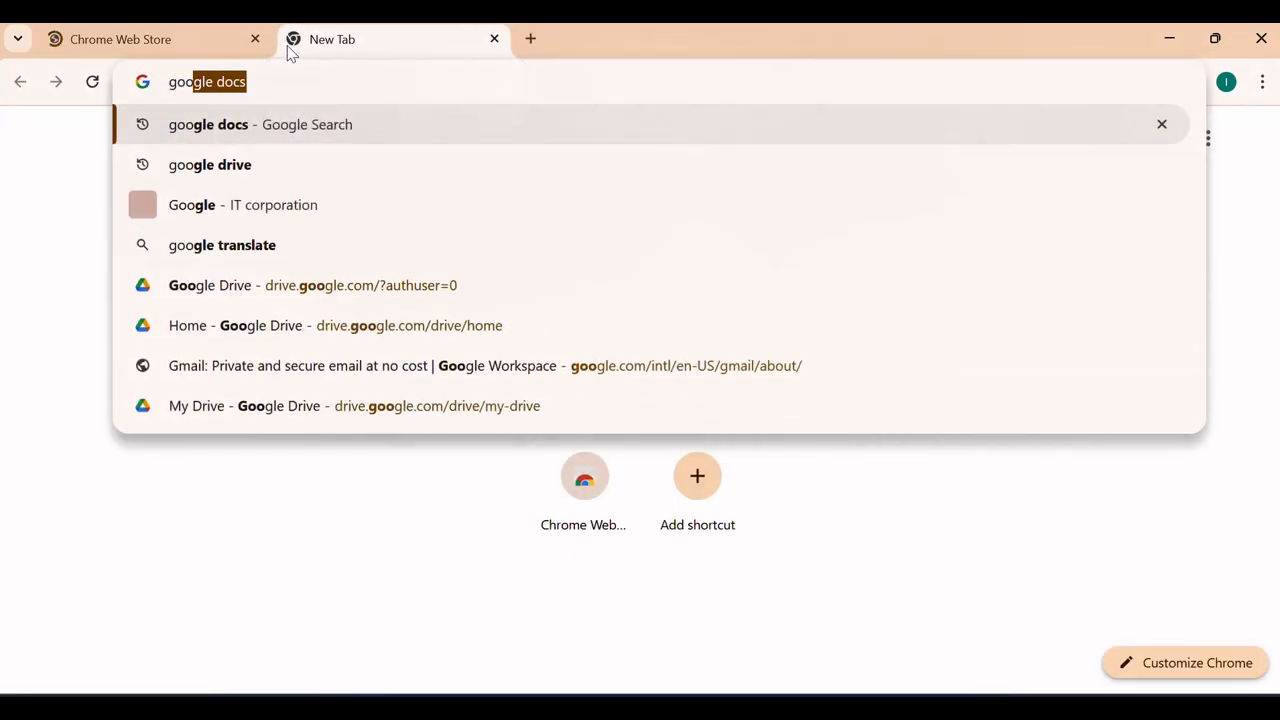
type("gle docs")
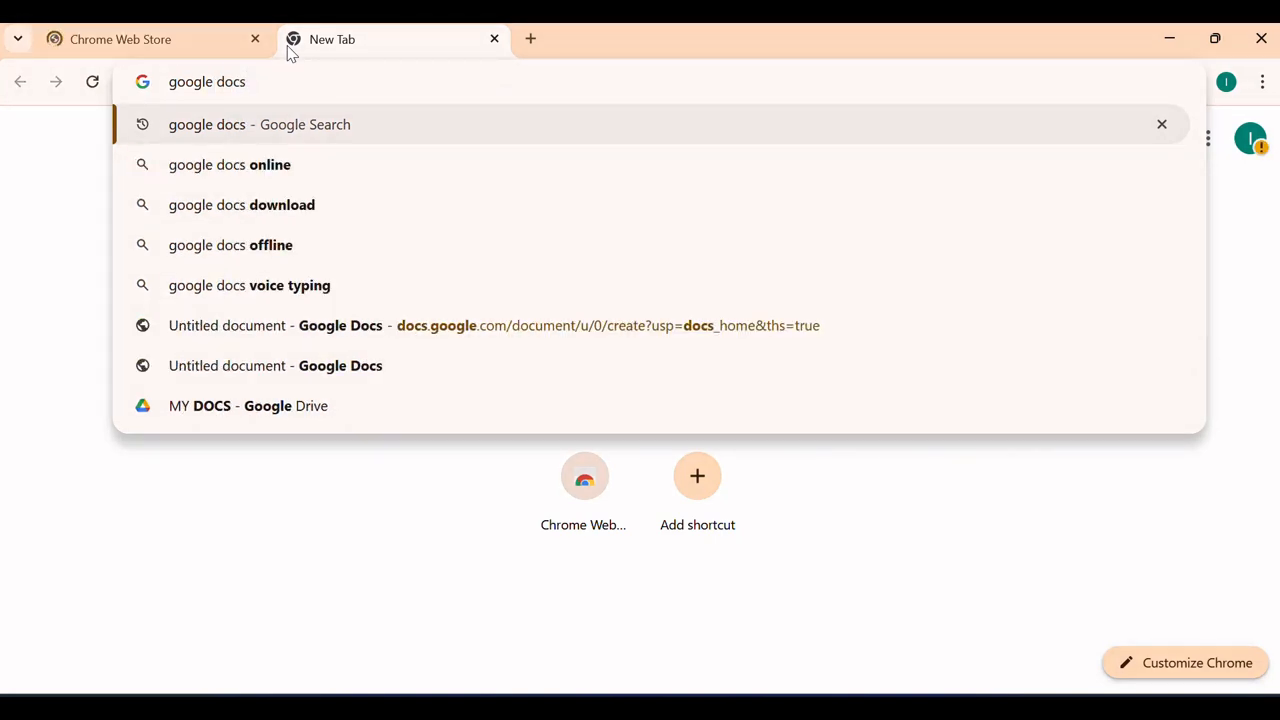
key("Return")
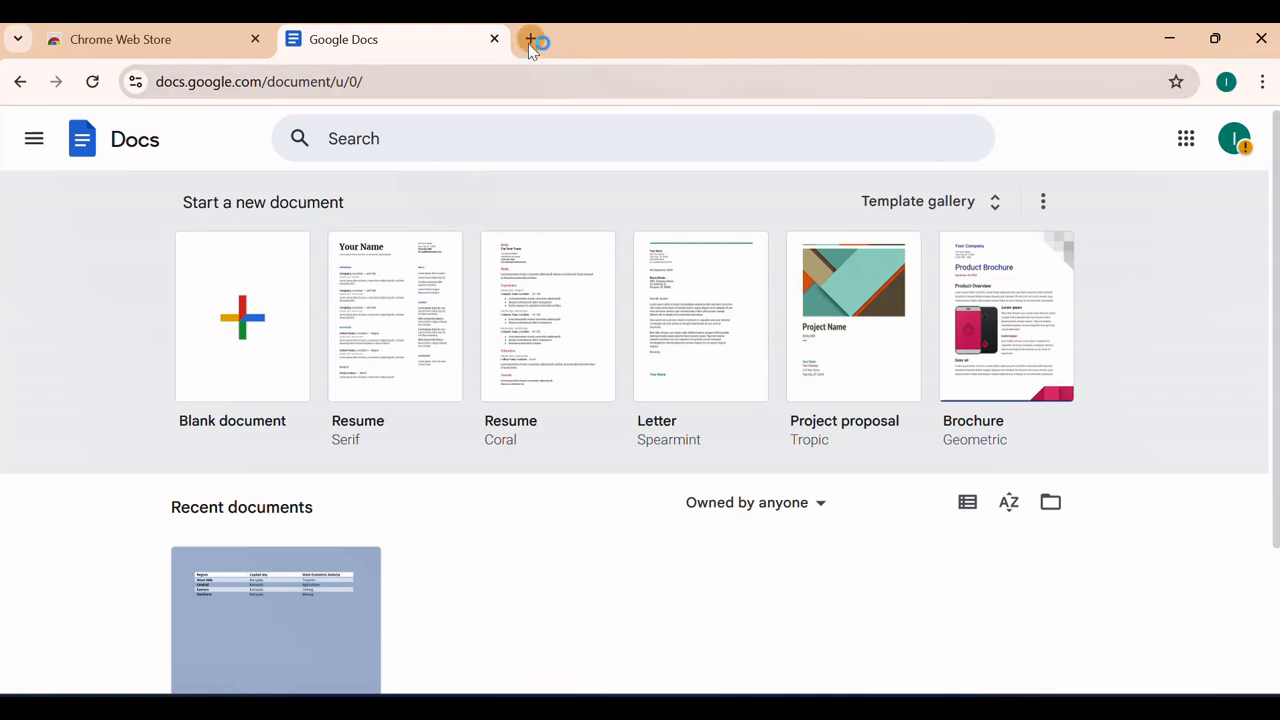
Open Google Drive in a new tab through the Google apps grid
left_click(530, 40)
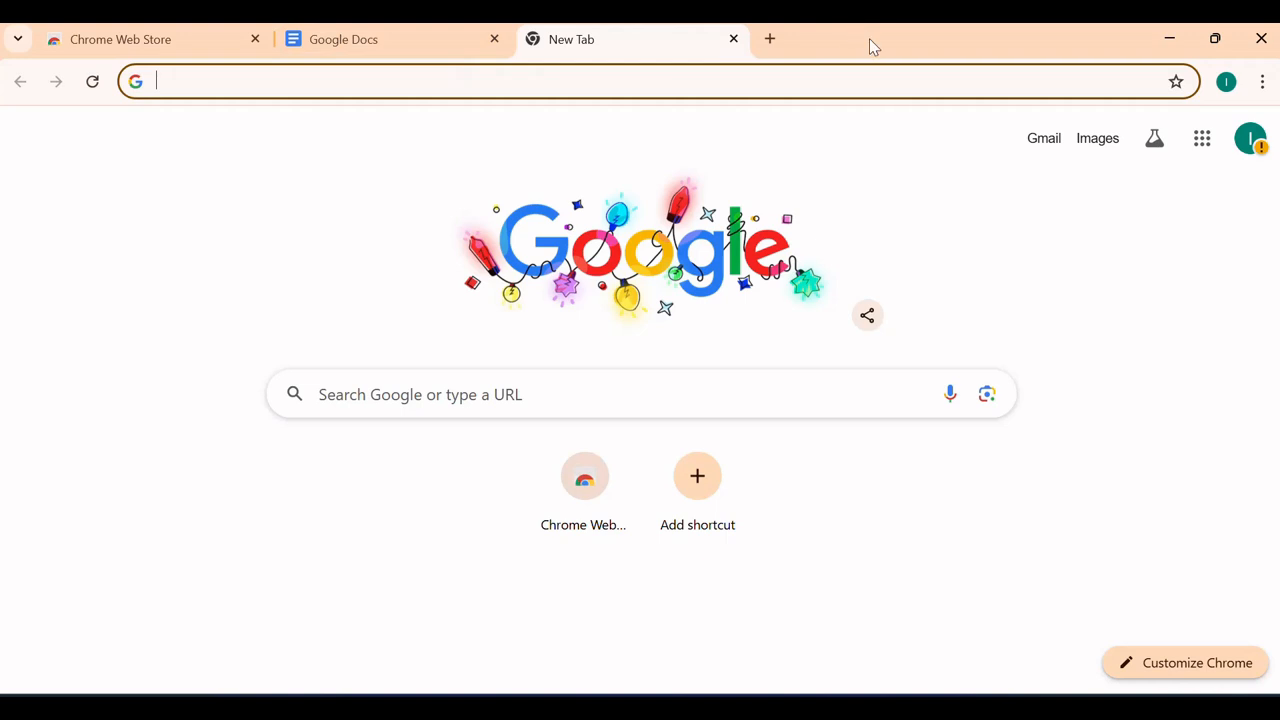
left_click(1202, 146)
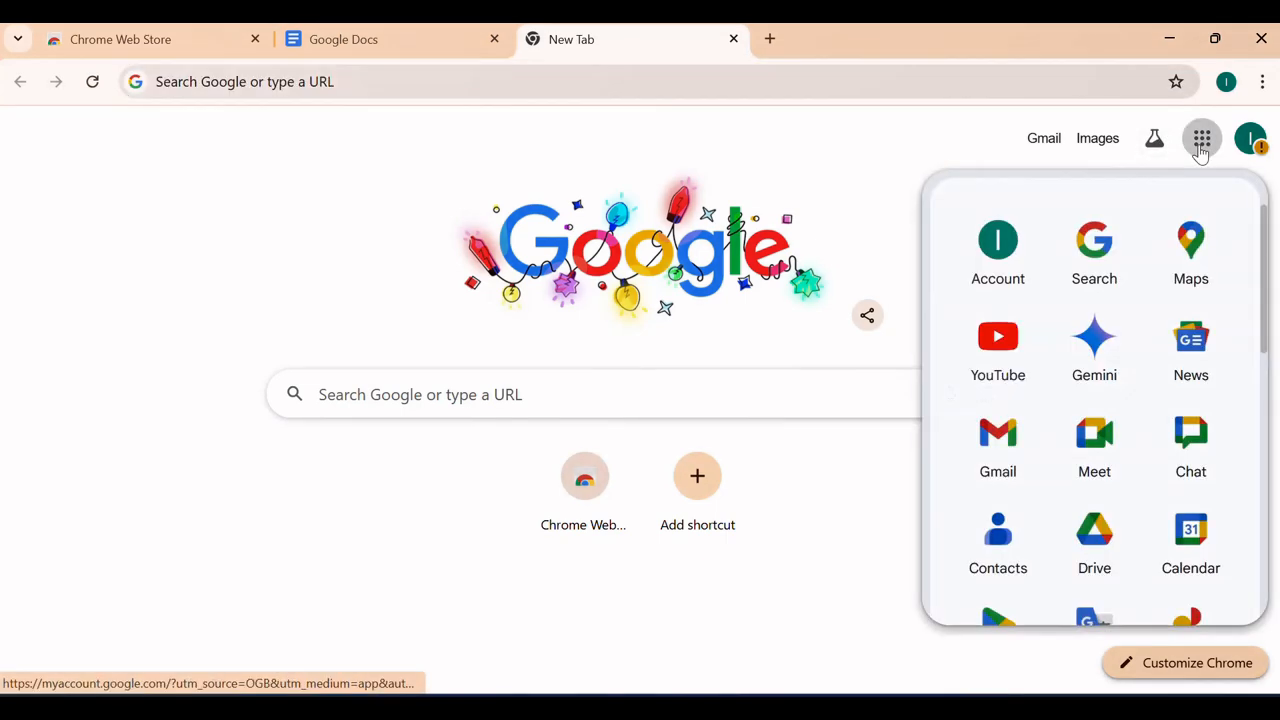
left_click(1100, 533)
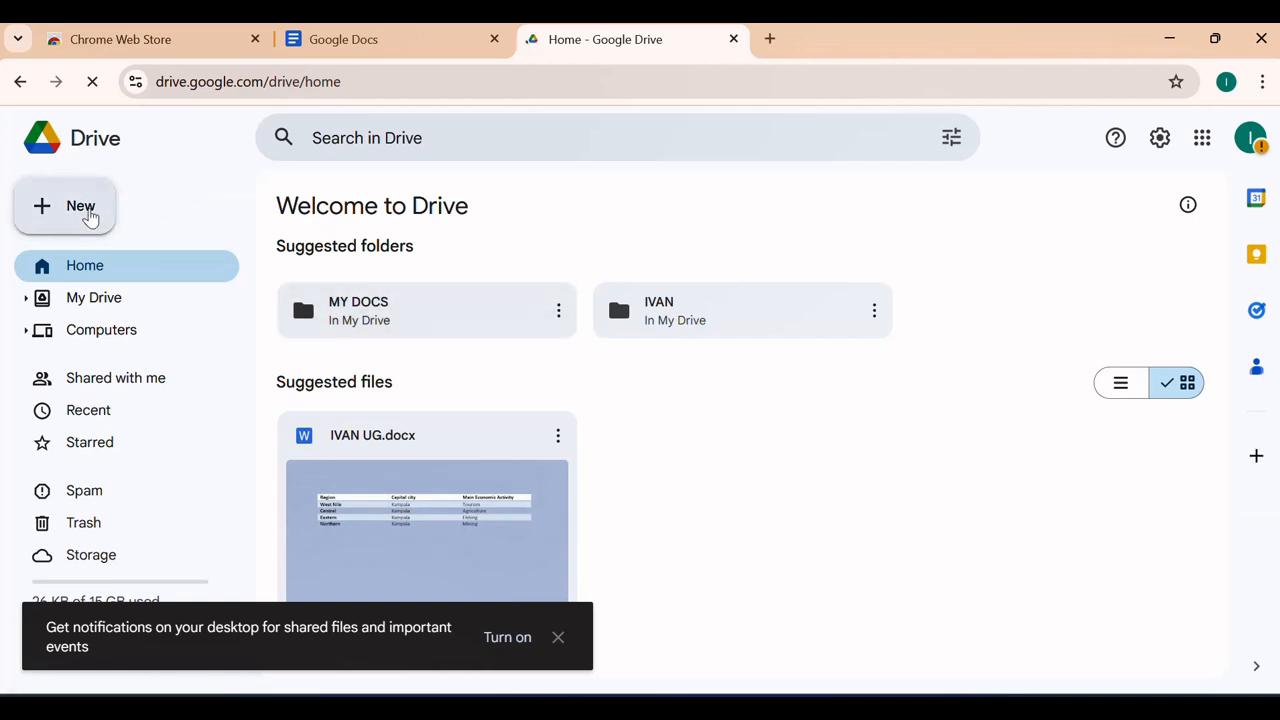
Create a new Google Docs document from Drive, then close it and the Drive tab
left_click(90, 218)
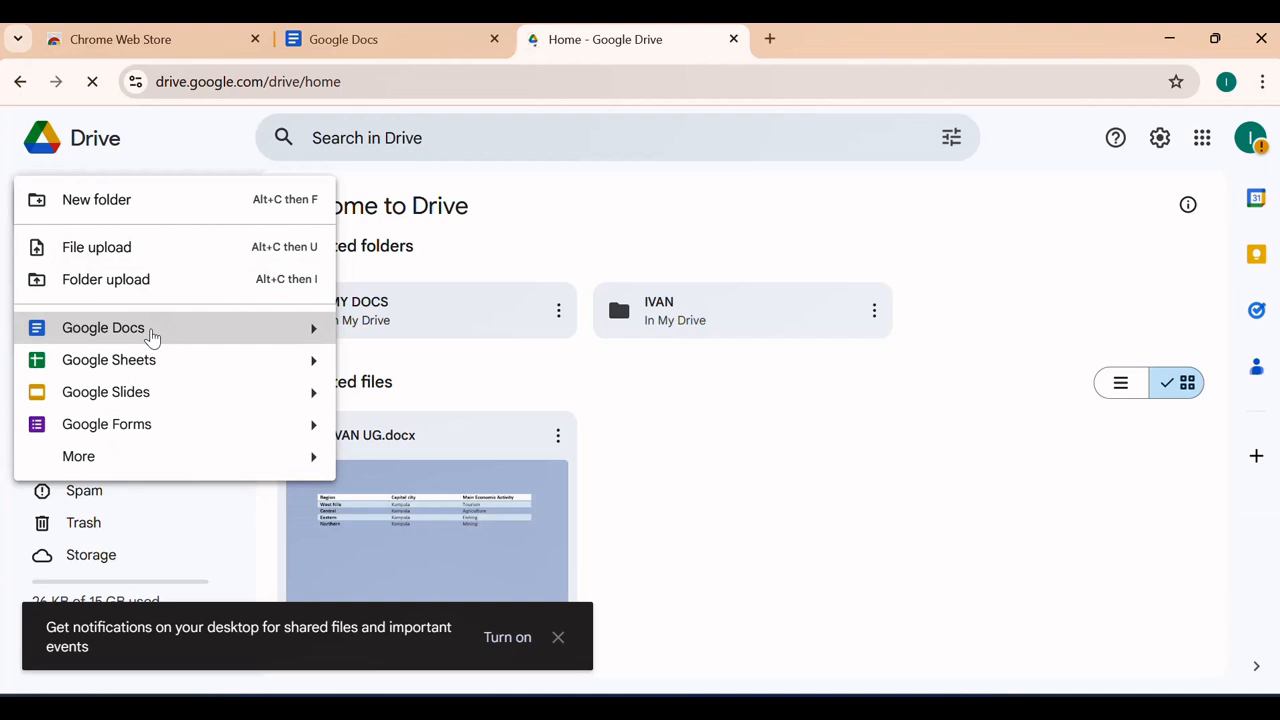
left_click(151, 334)
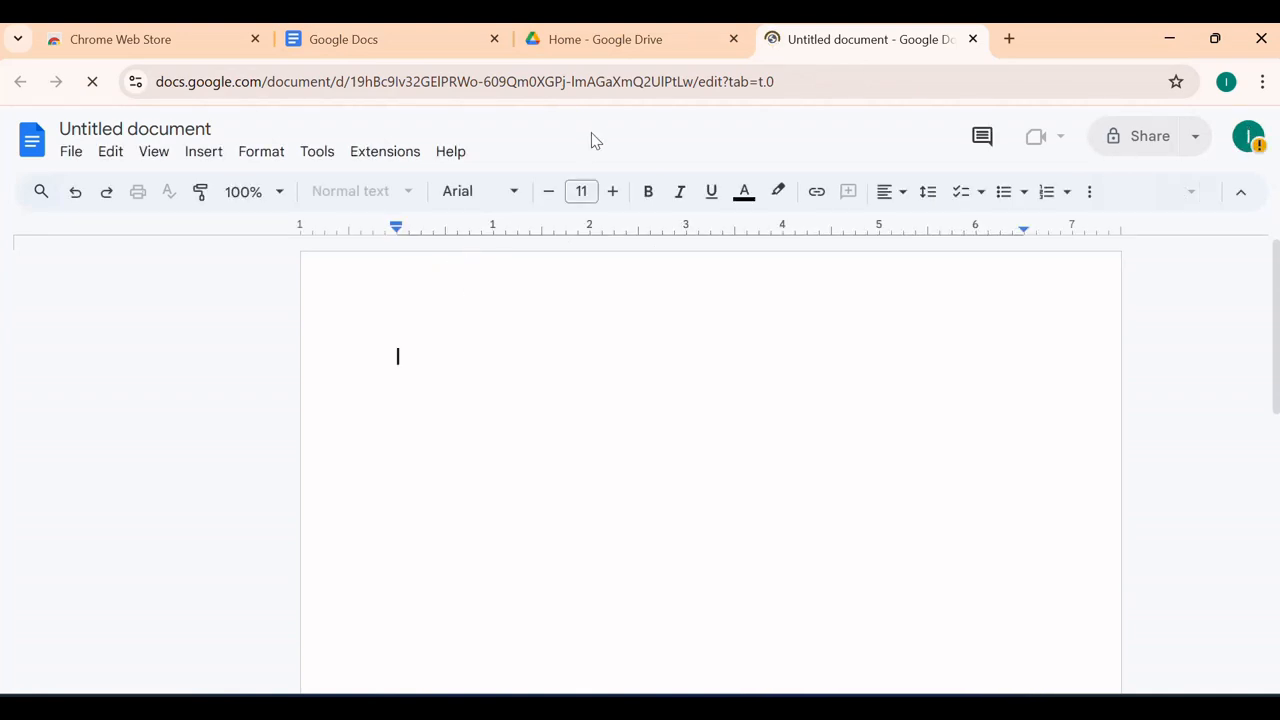
left_click(972, 40)
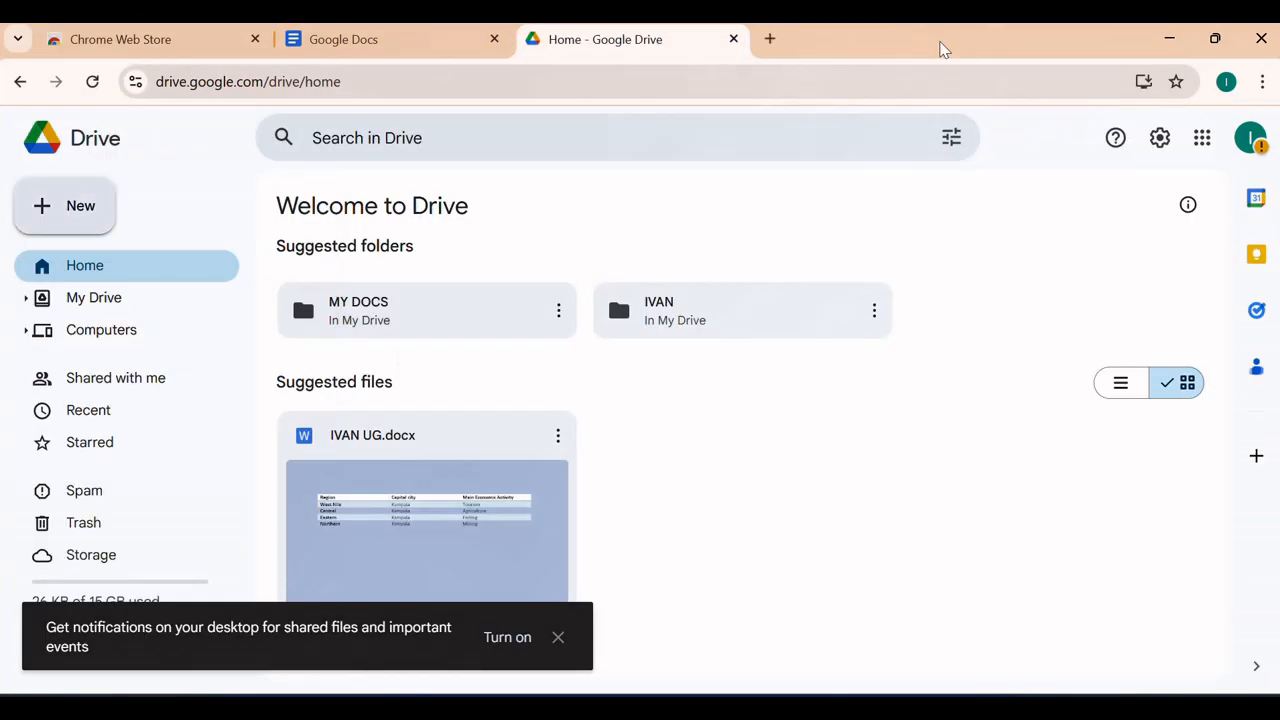
left_click(734, 40)
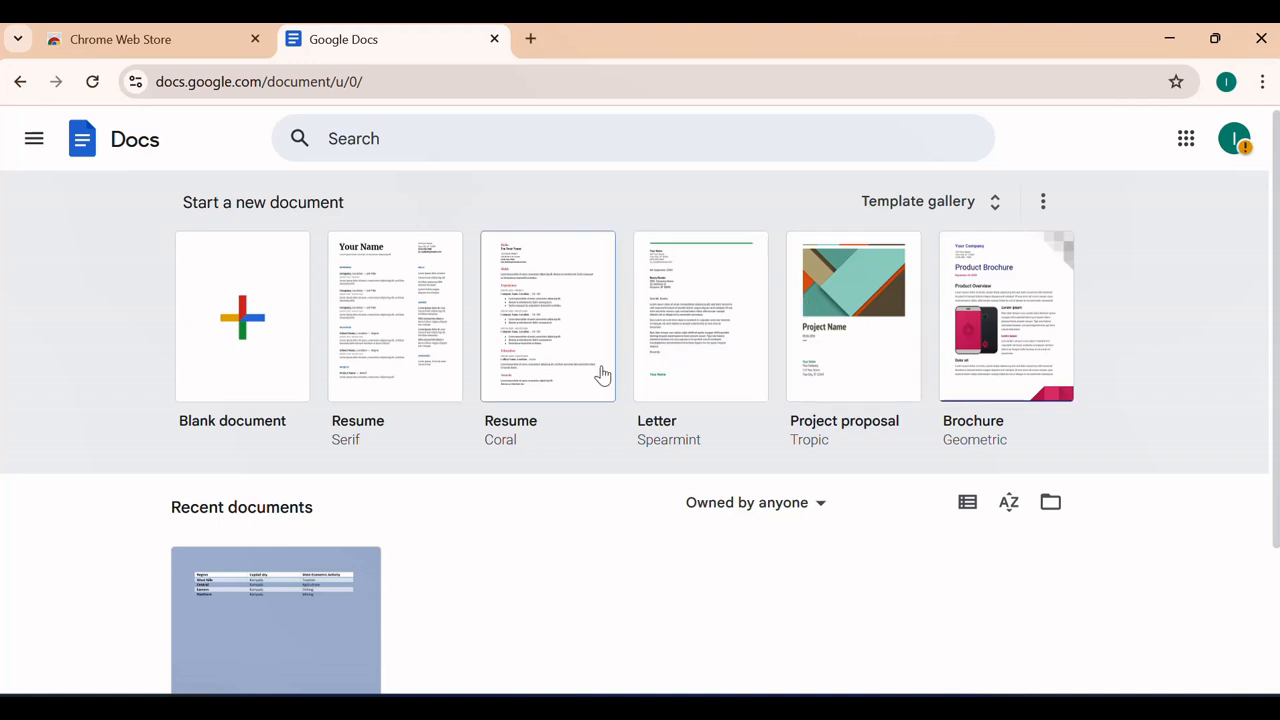
Browse the template gallery's Resumes, Legal and Human resources categories
left_click(908, 212)
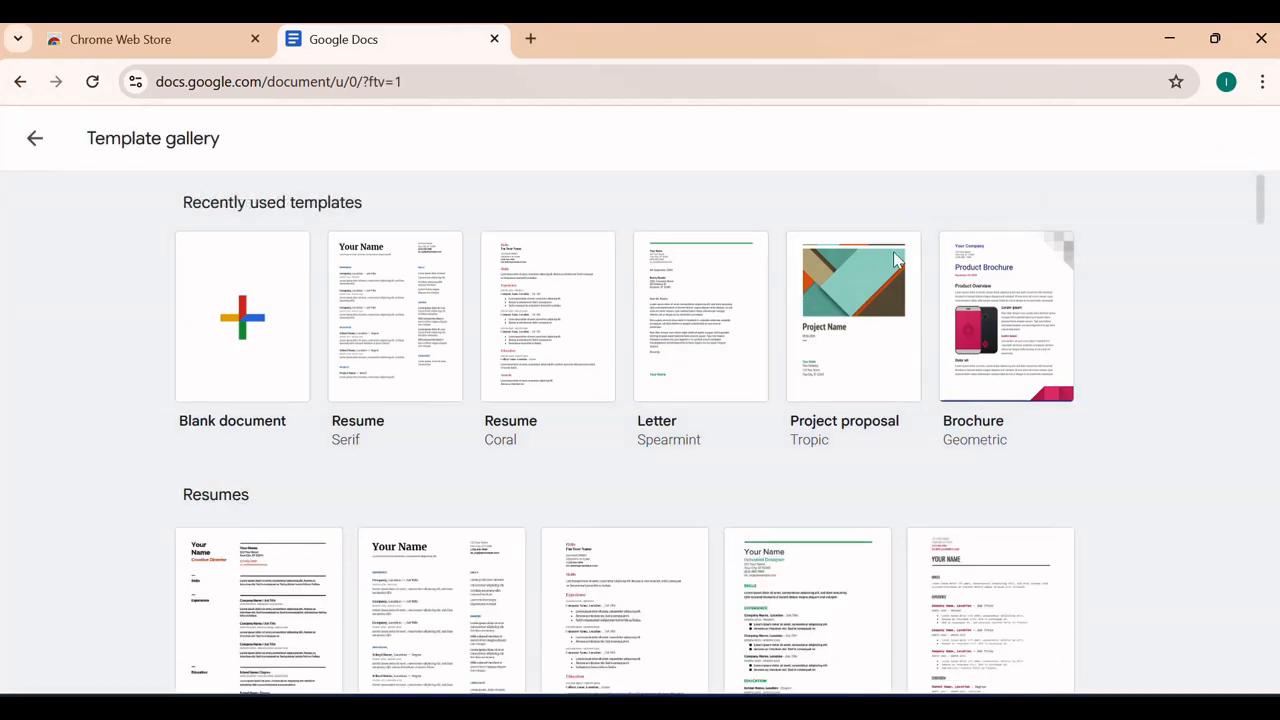
scroll(790, 455, "down", 3)
scroll(700, 470, "down", 6)
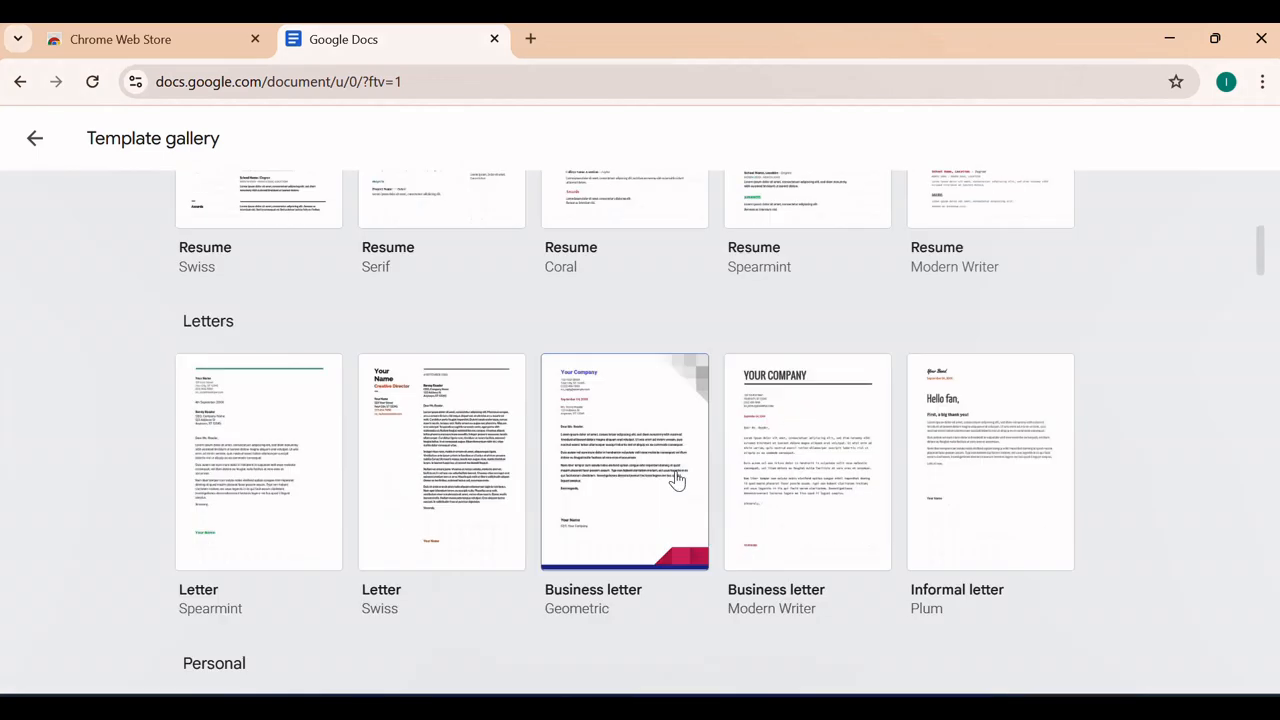
scroll(677, 448, "down", 4)
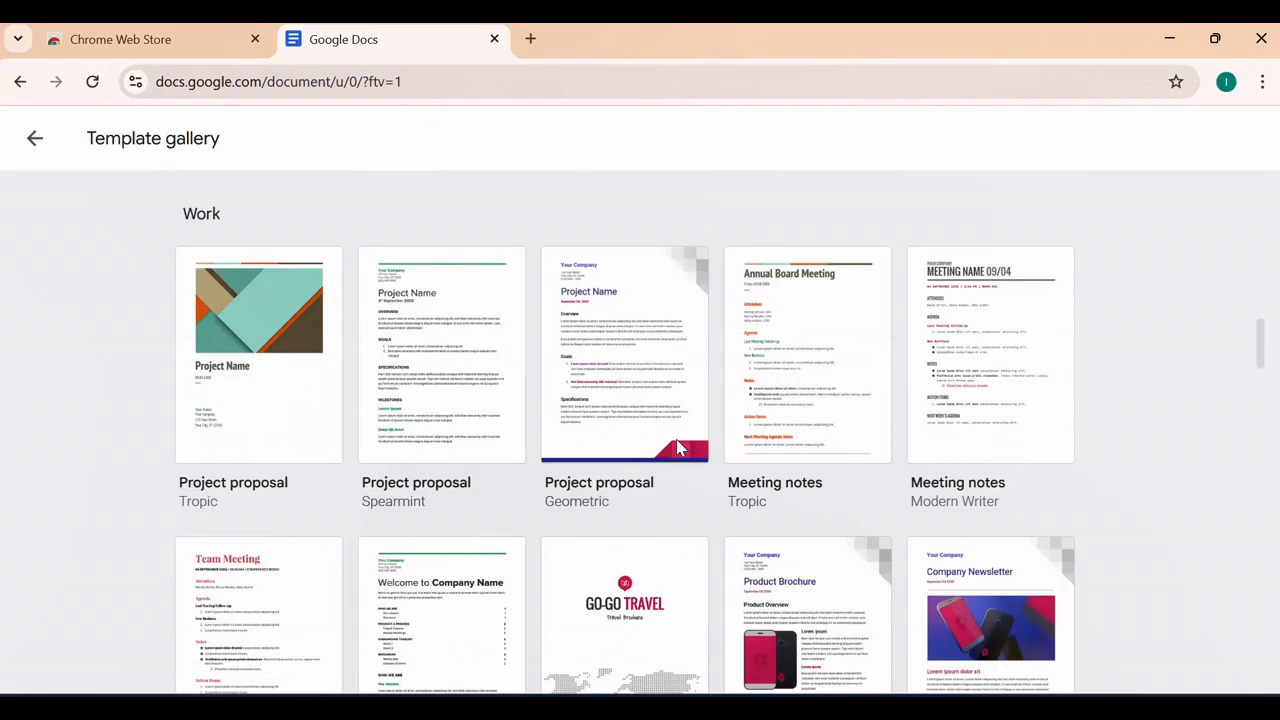
scroll(677, 446, "down", 3)
scroll(677, 446, "down", 10)
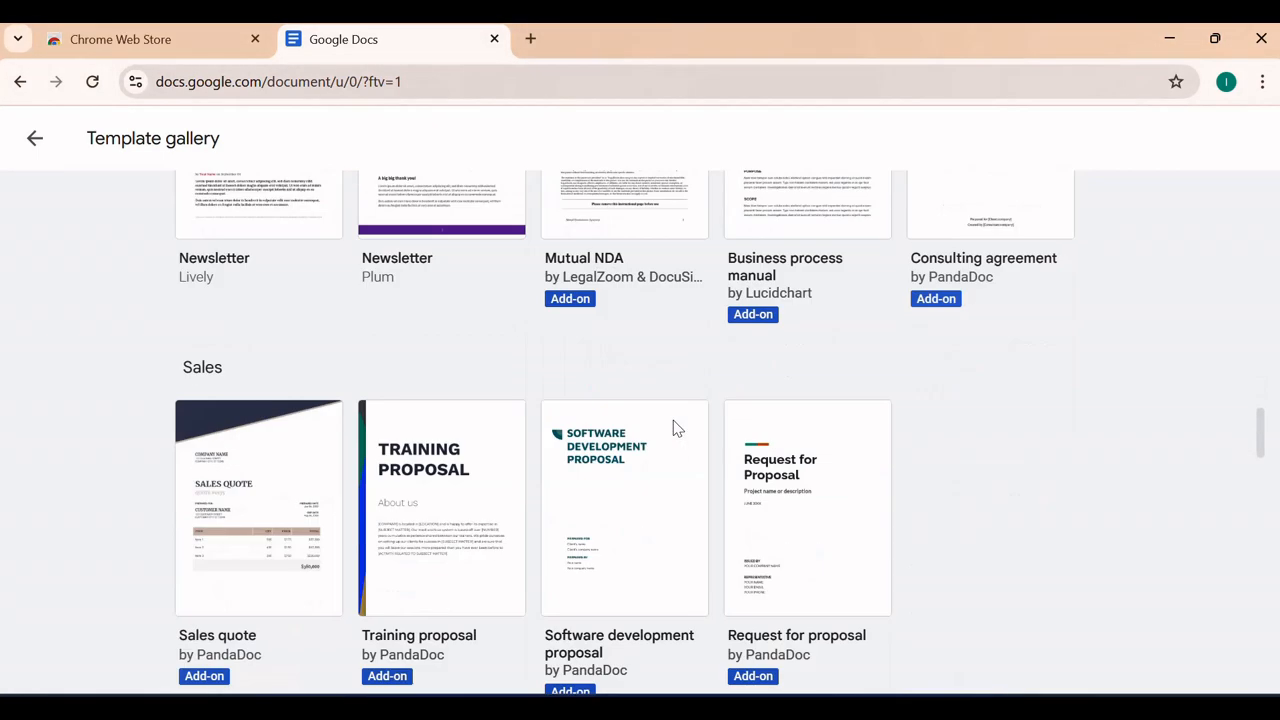
scroll(674, 428, "down", 3)
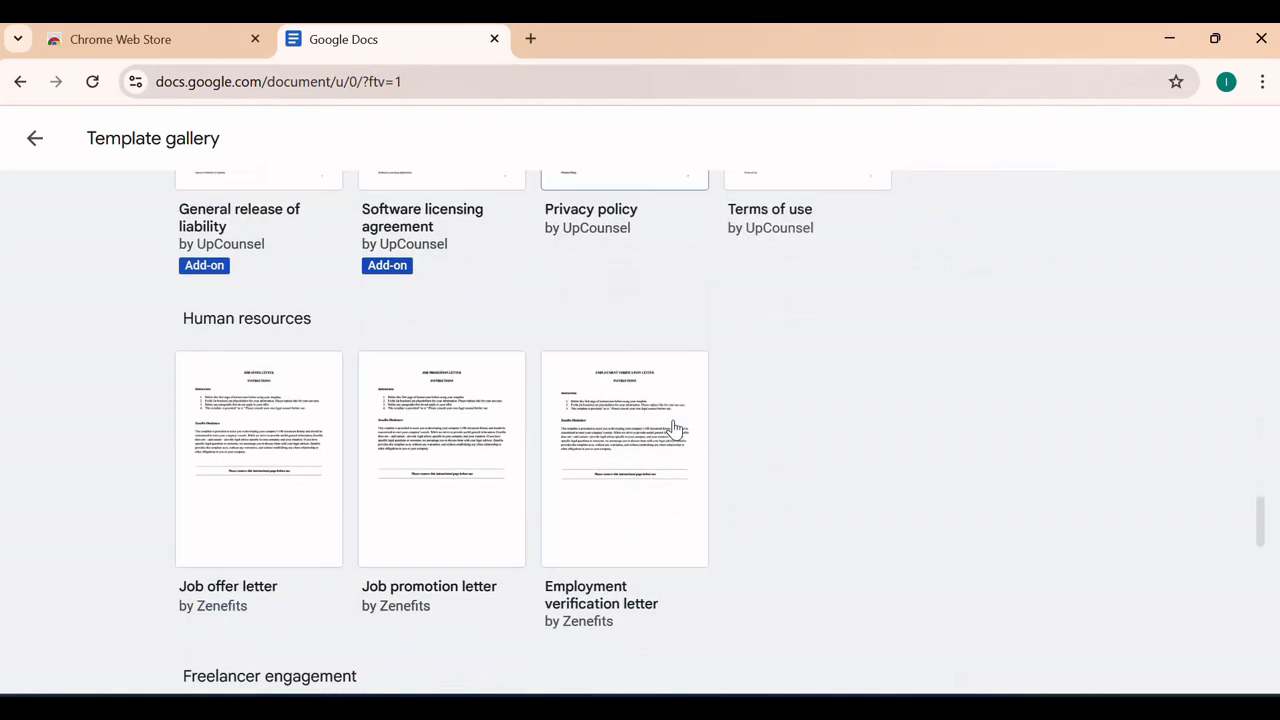
scroll(674, 428, "up", 18)
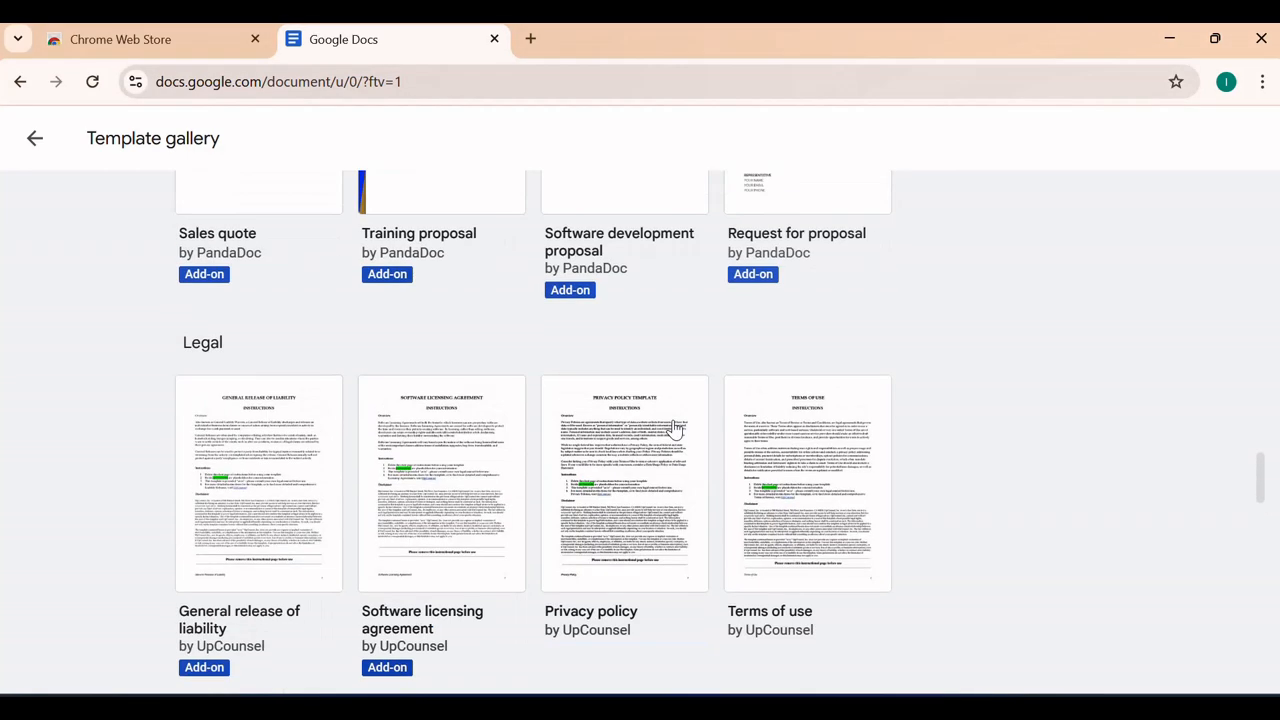
scroll(674, 428, "up", 6)
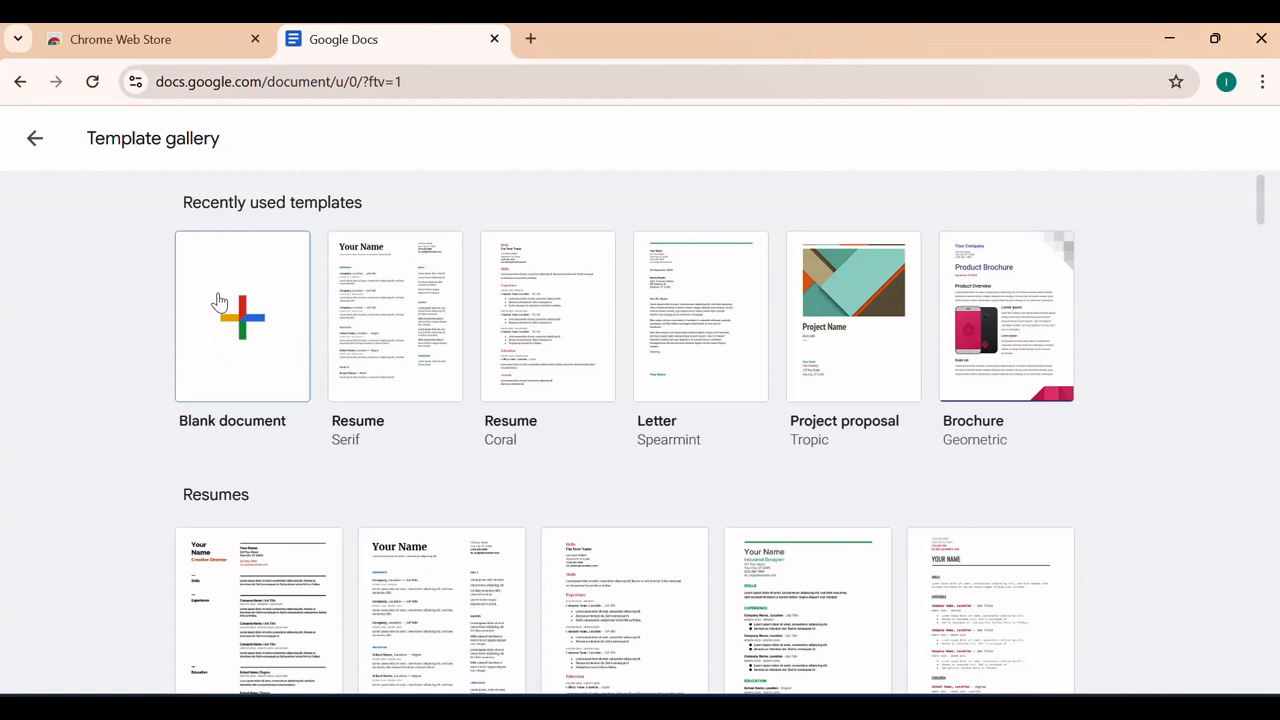
Start a blank document and rename it from Untitled document to 'first doc'
left_click(243, 313)
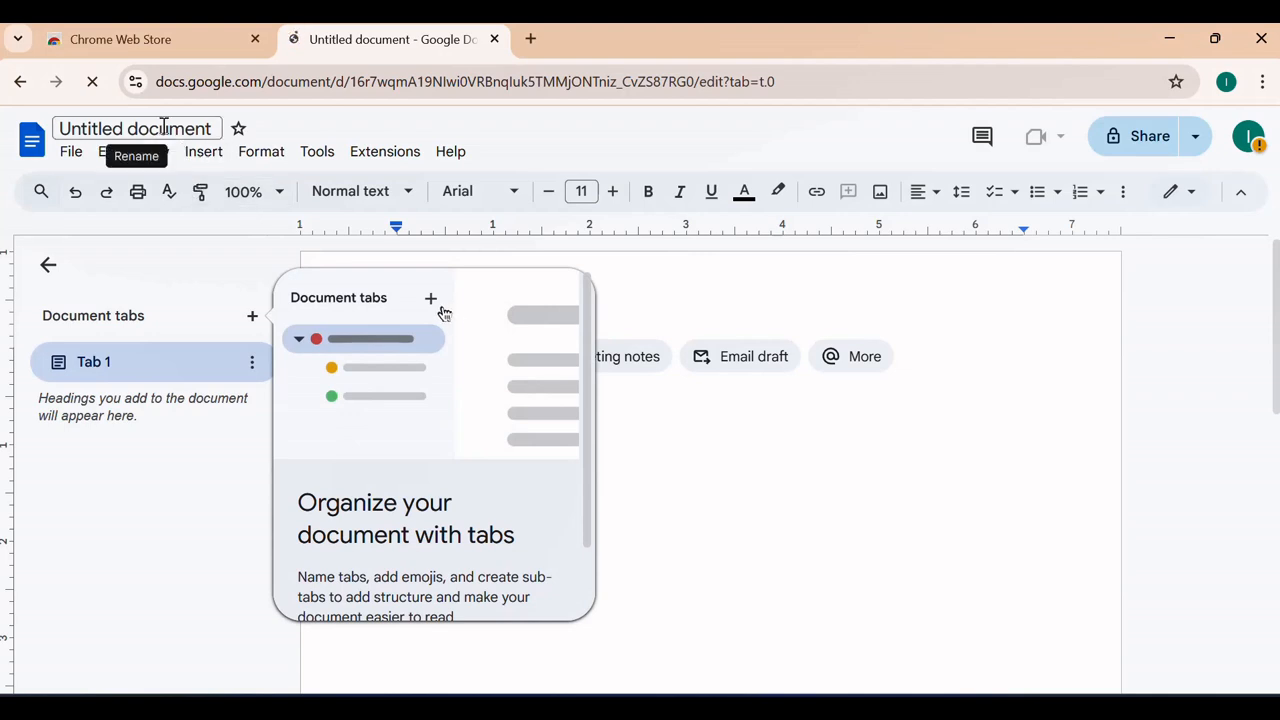
left_click(163, 128)
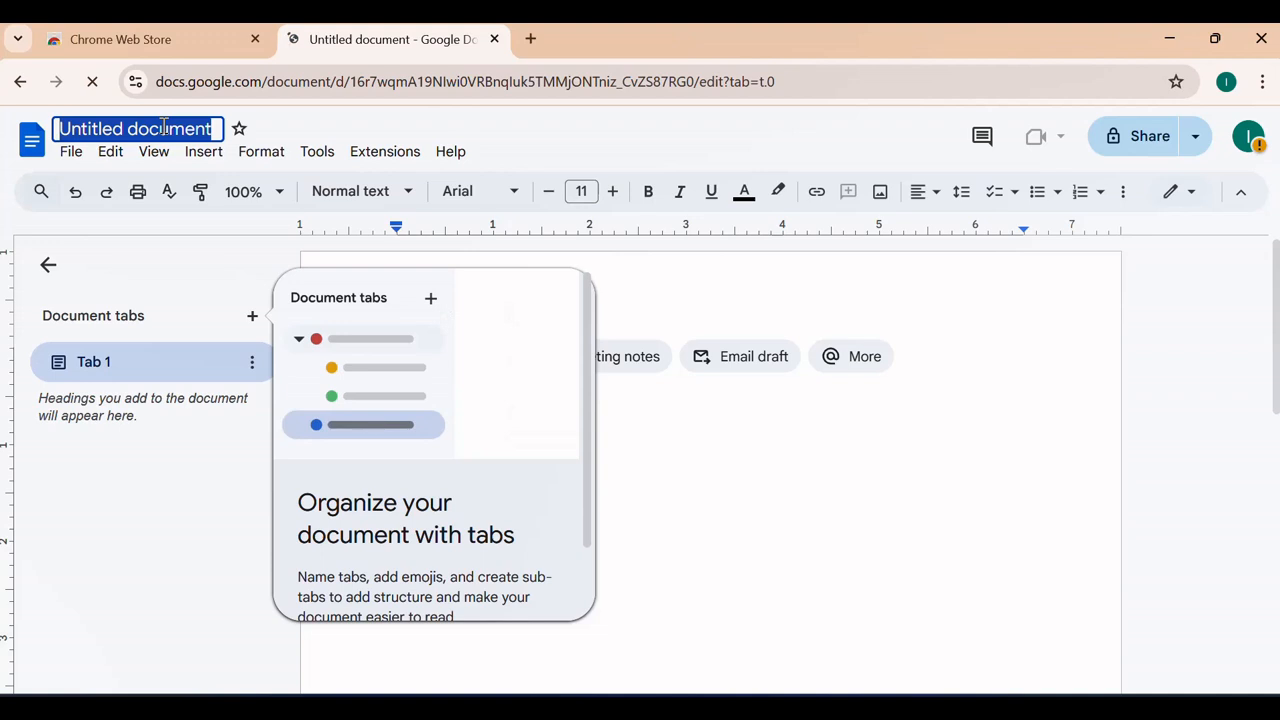
type("fiest")
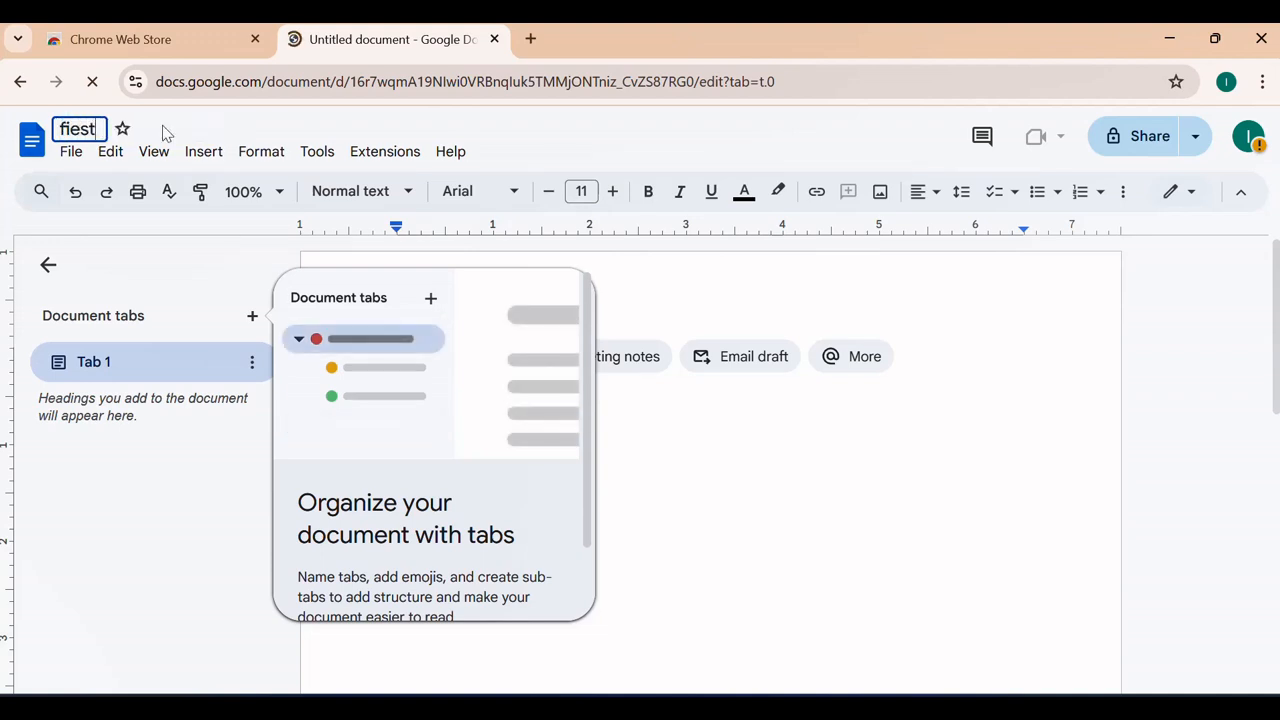
key("BackSpace")
key("BackSpace")
key("BackSpace")
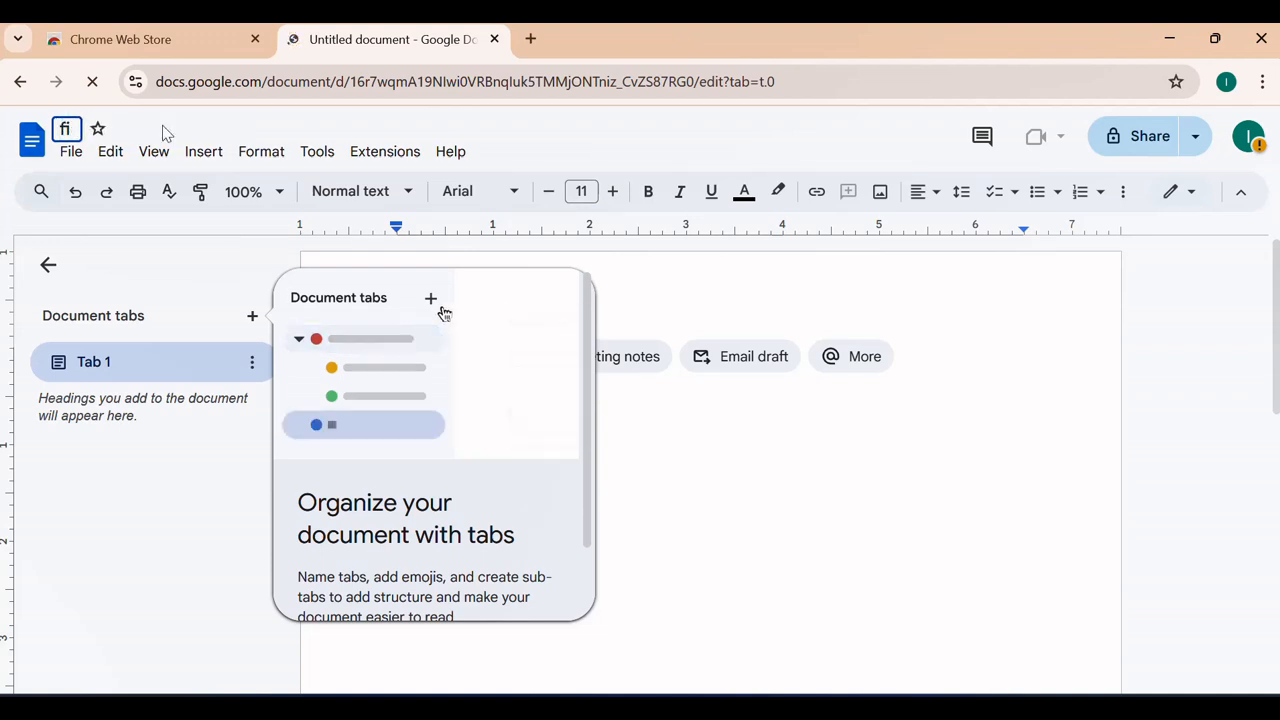
type("rst doc")
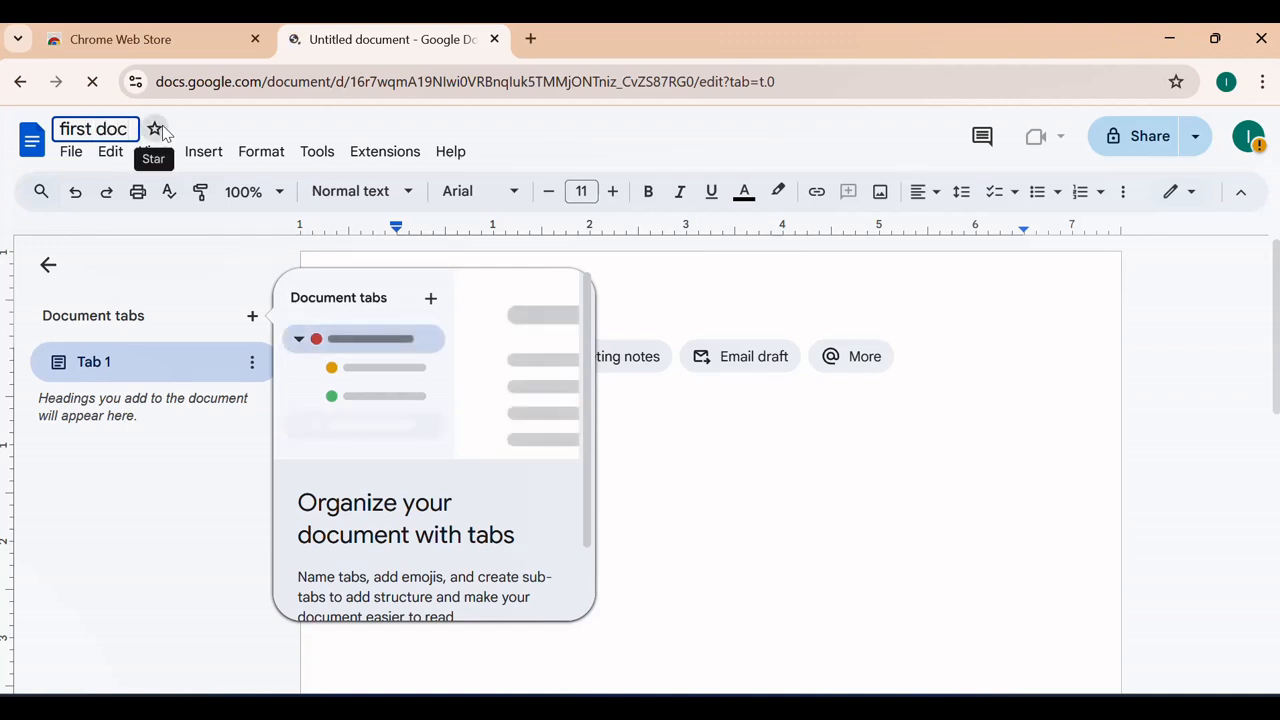
key("Return")
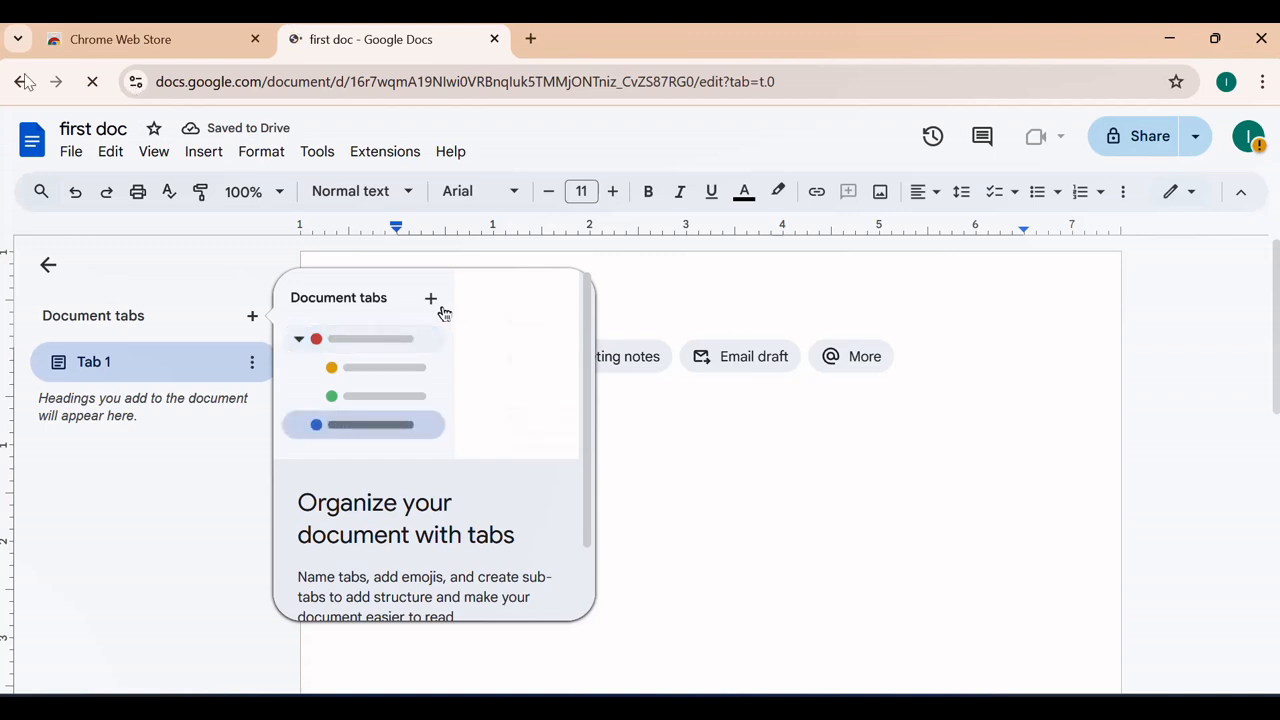
Check the doc's My Drive location in the Move dialog and cancel, leaving it in place
left_click(48, 265)
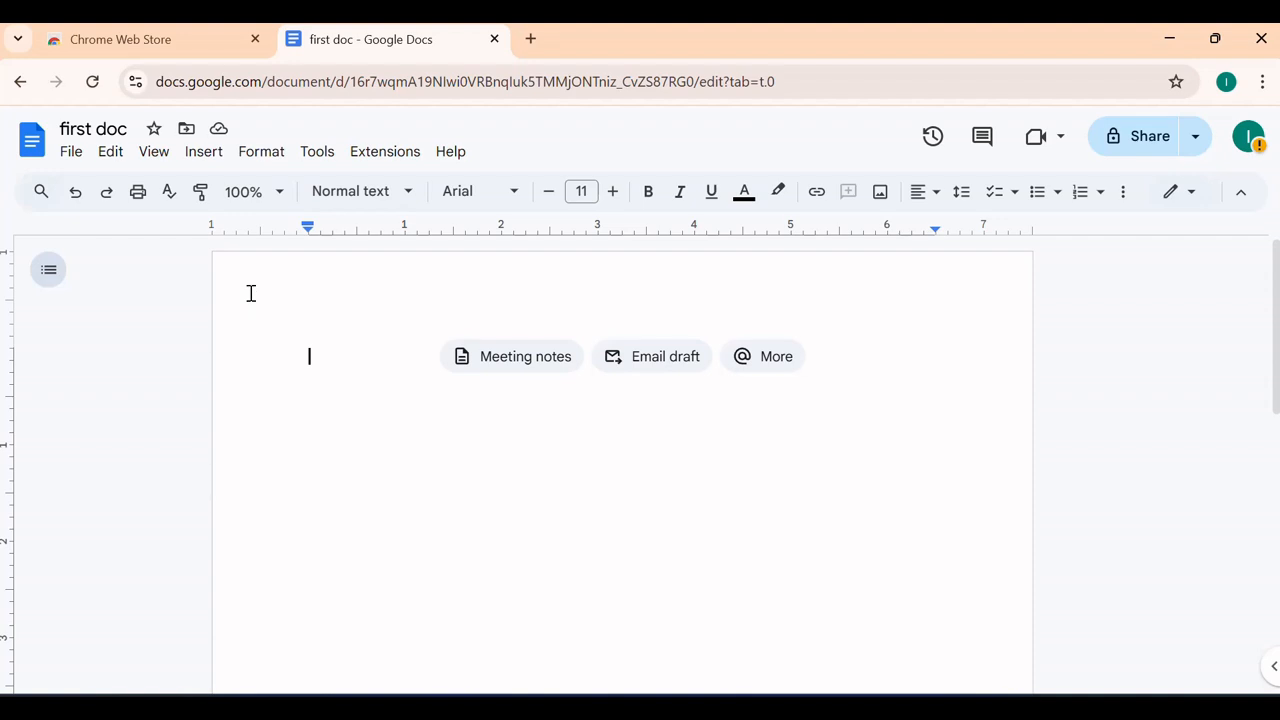
left_click(188, 130)
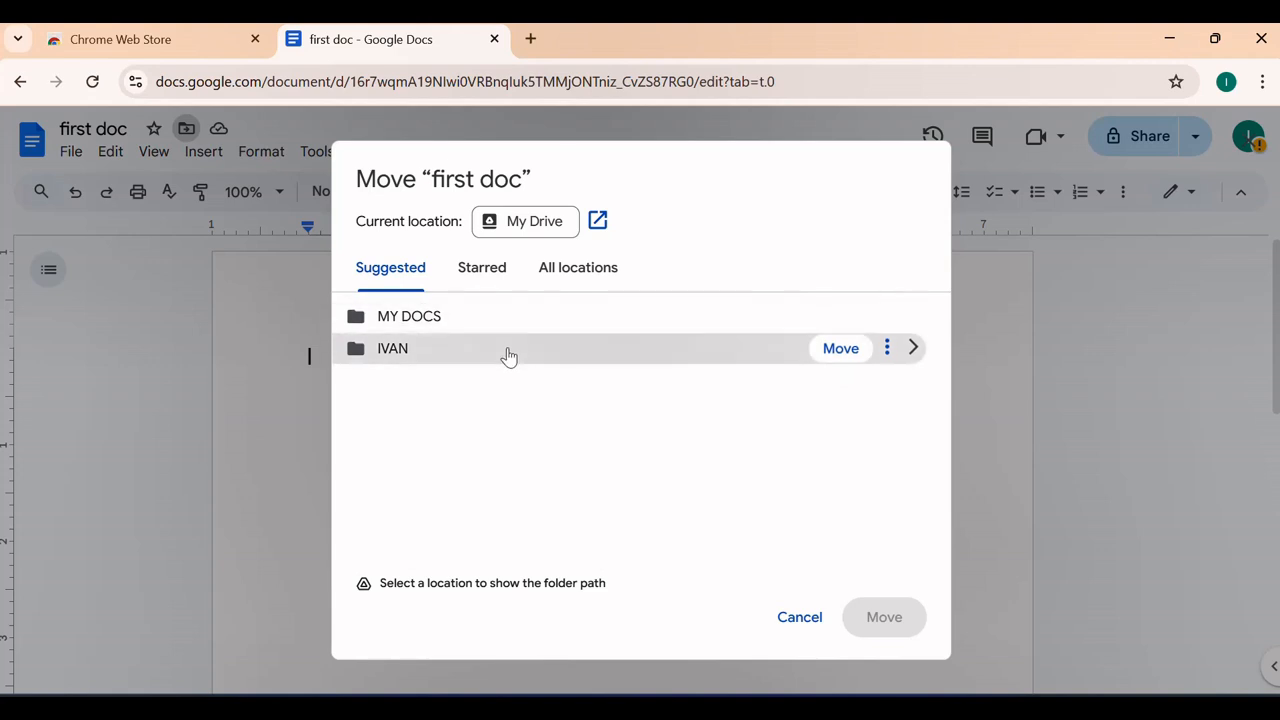
left_click(595, 222)
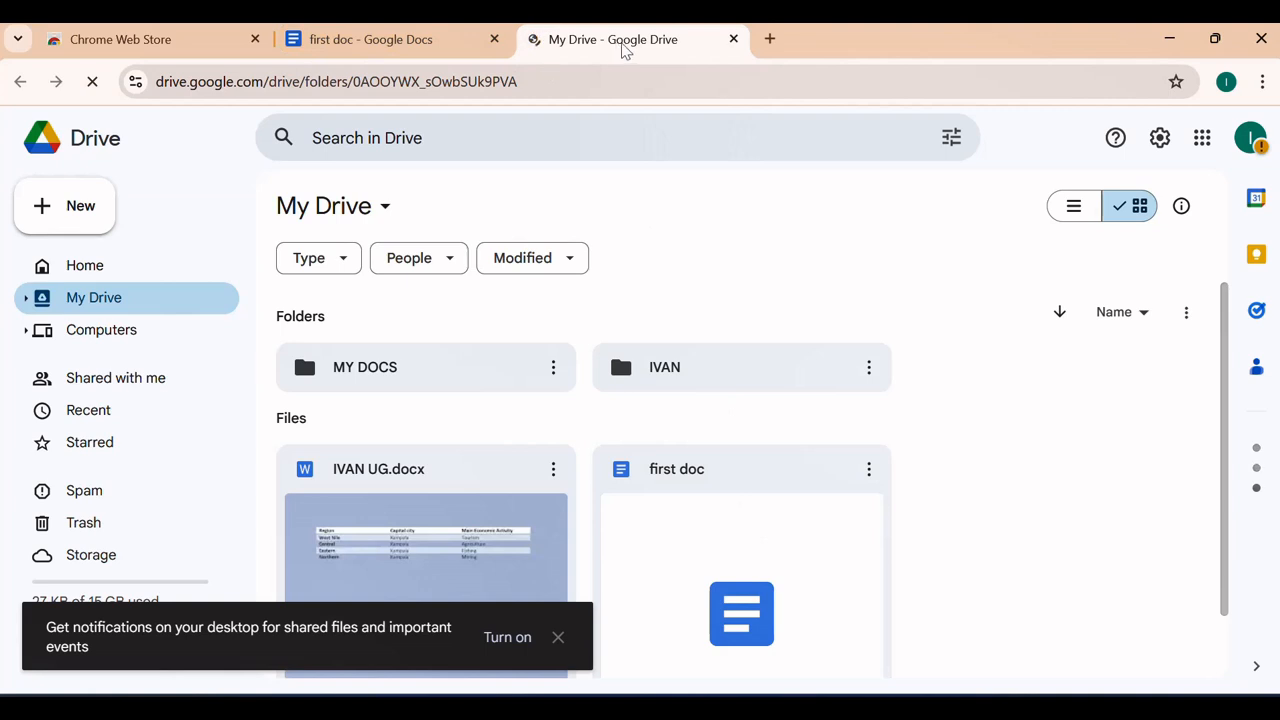
left_click(734, 39)
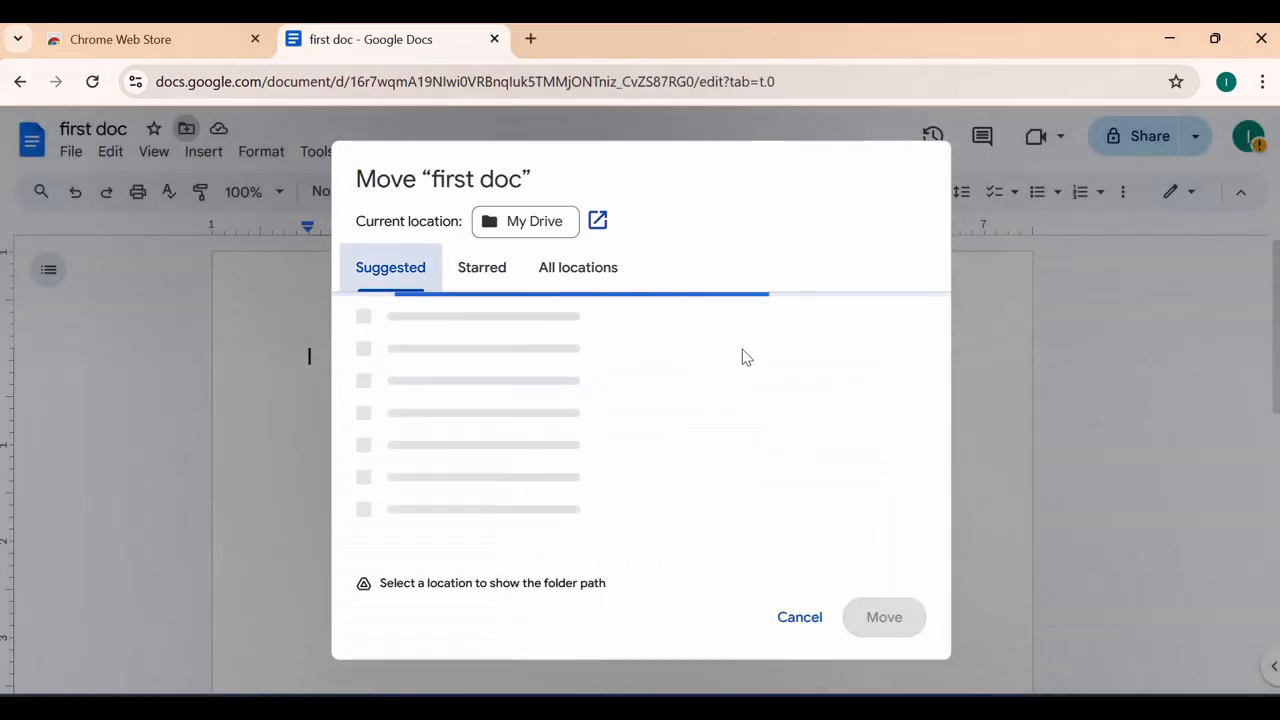
left_click(803, 620)
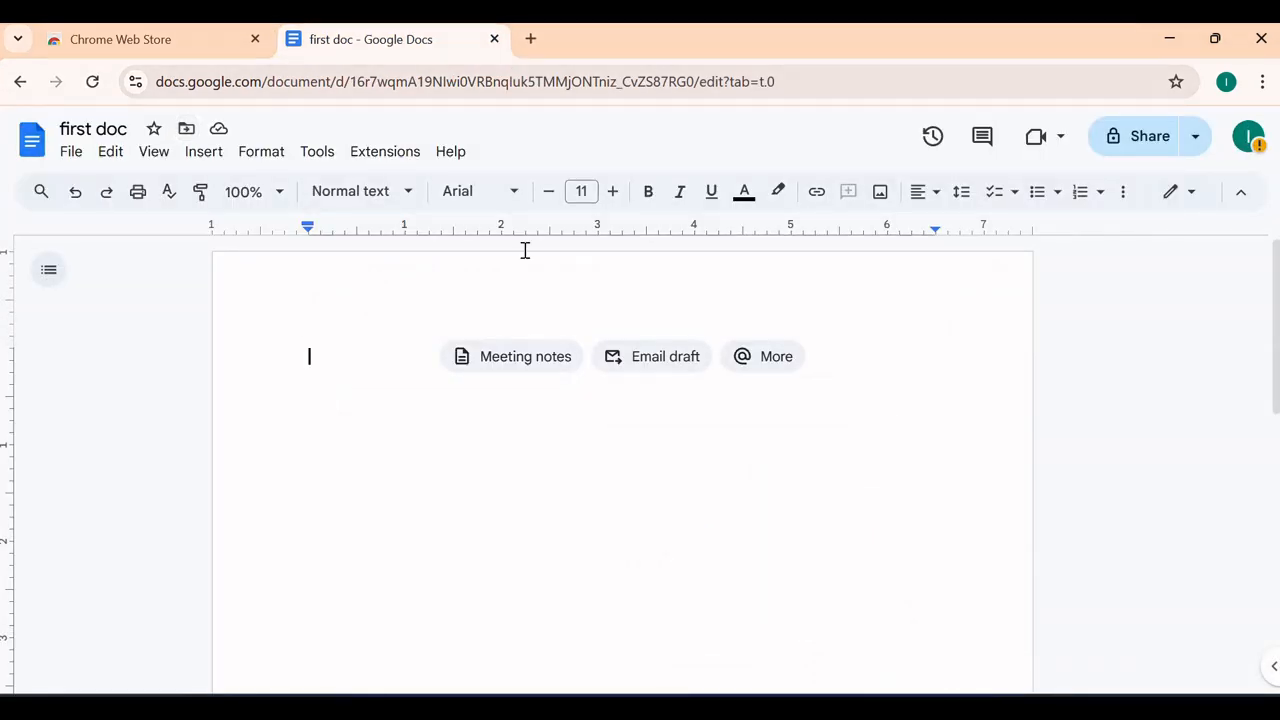
Check the document's save status, then begin the first line with 'my'
left_click(218, 131)
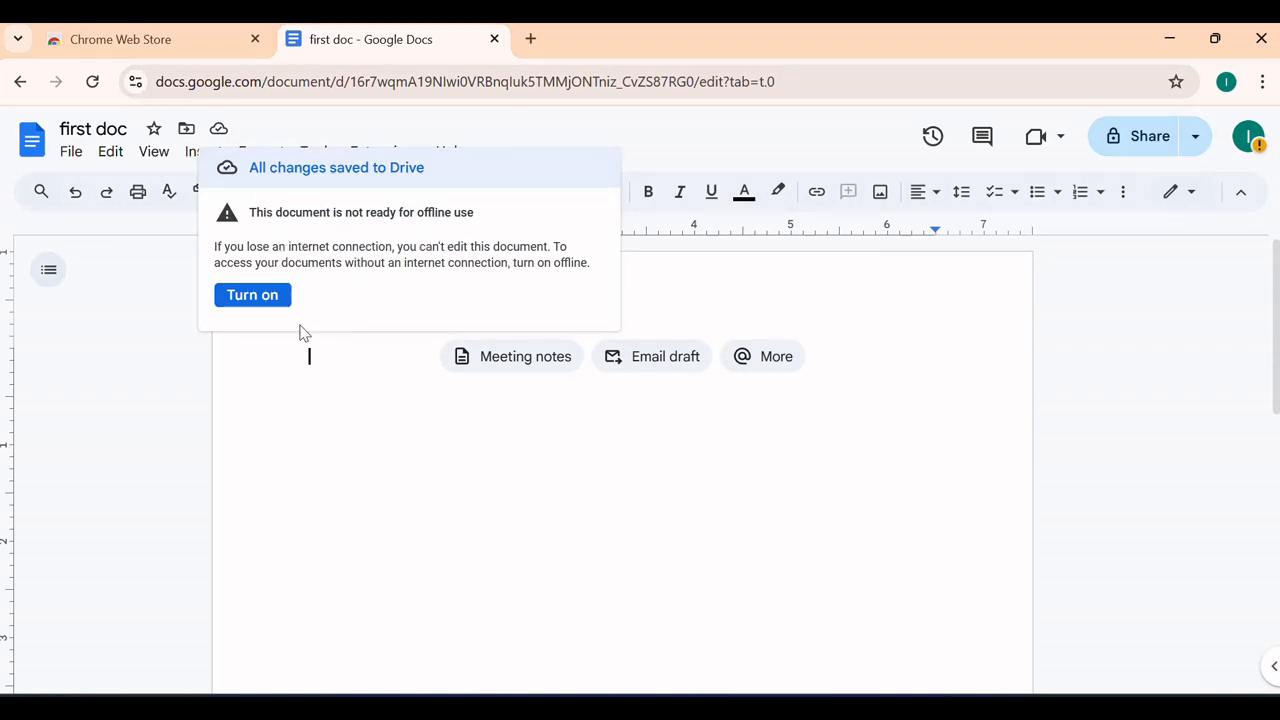
left_click(189, 386)
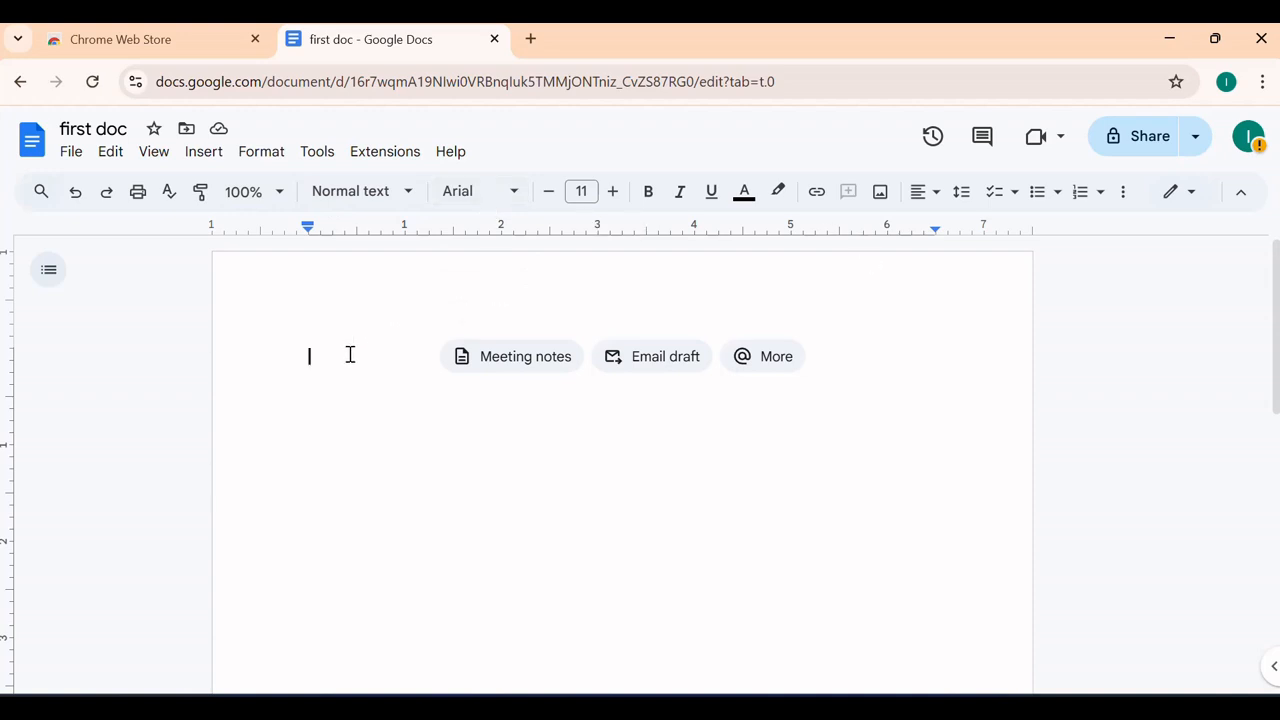
type("my")
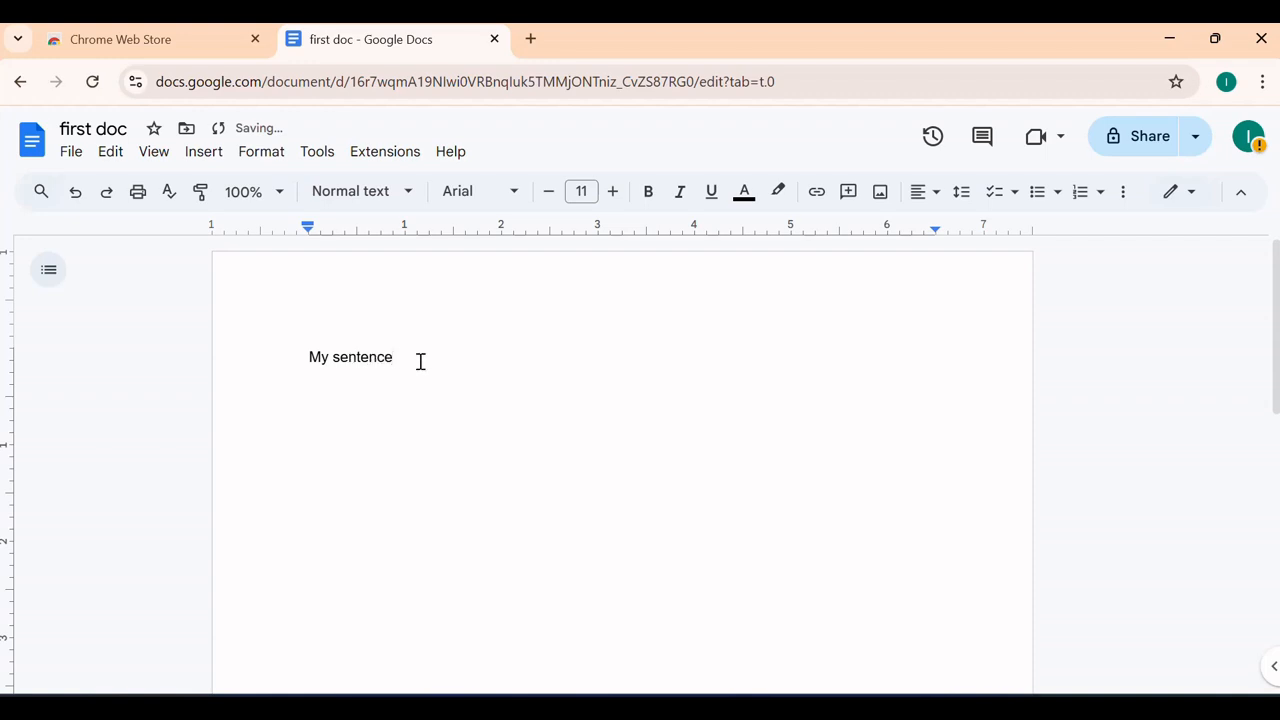
Apply the Title style to the 'My sentence' line
left_click_drag(420, 361, 294, 340)
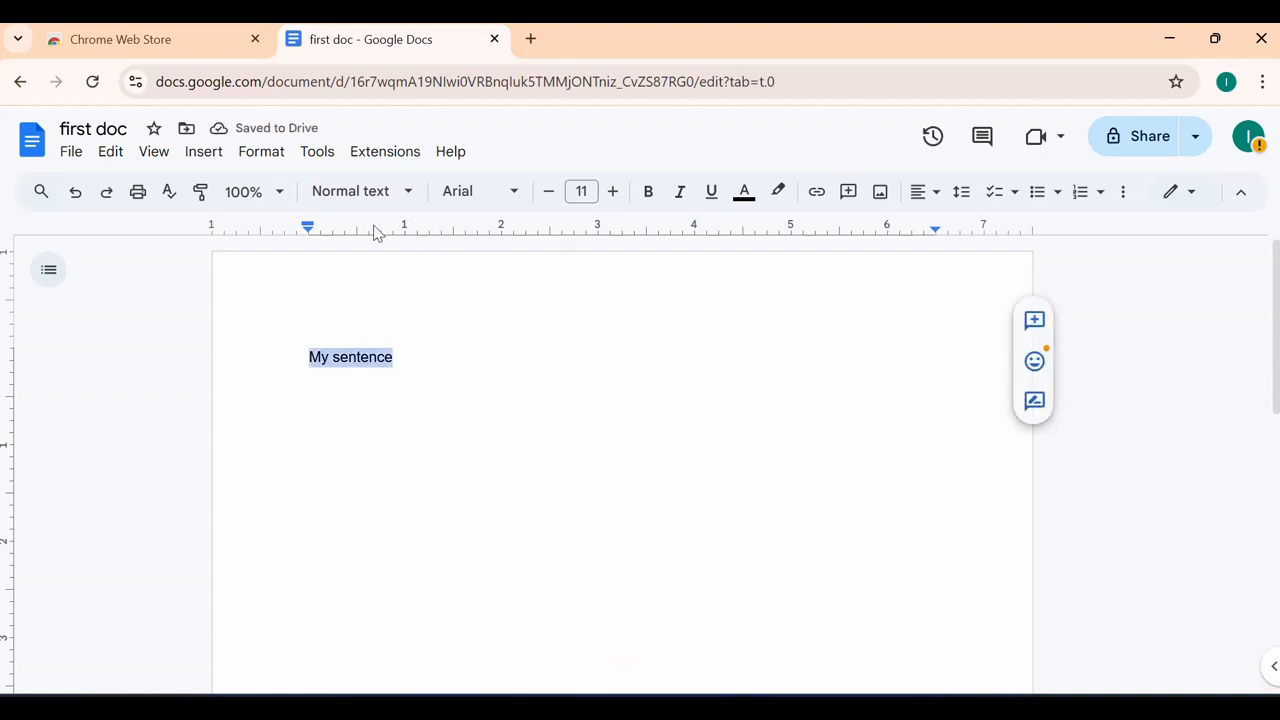
left_click(405, 192)
mouse_move(389, 476)
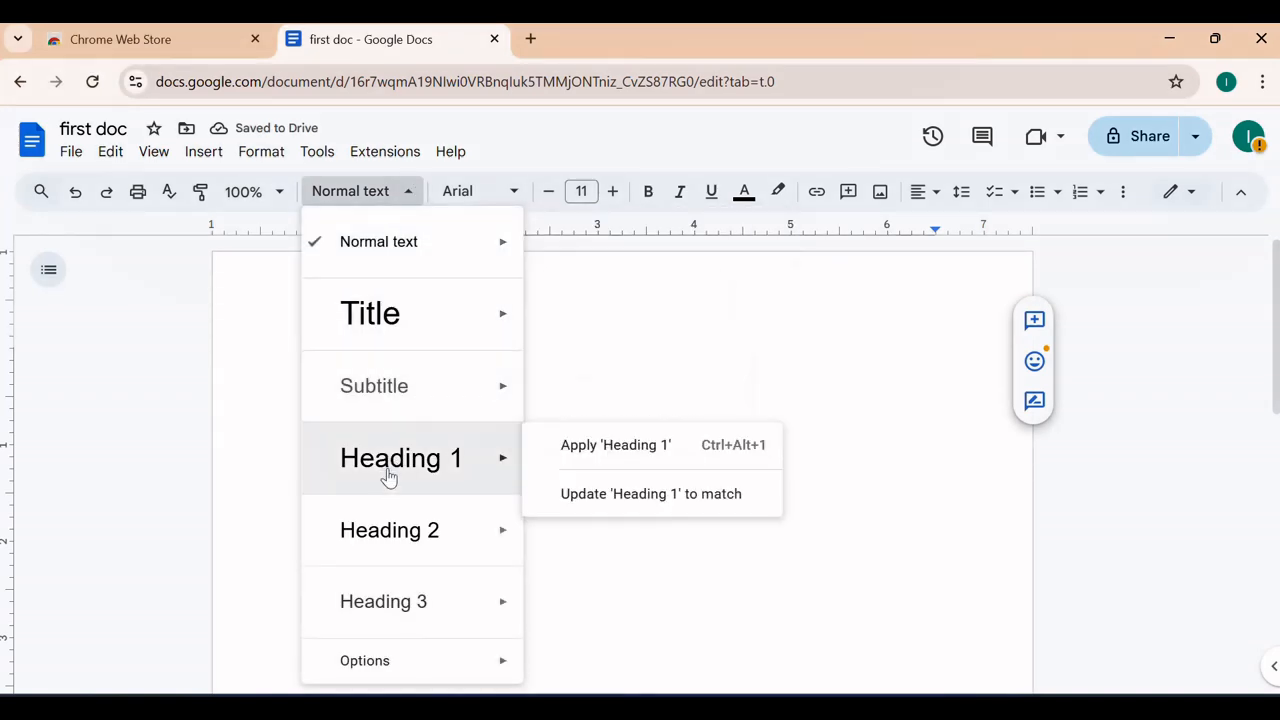
mouse_move(413, 331)
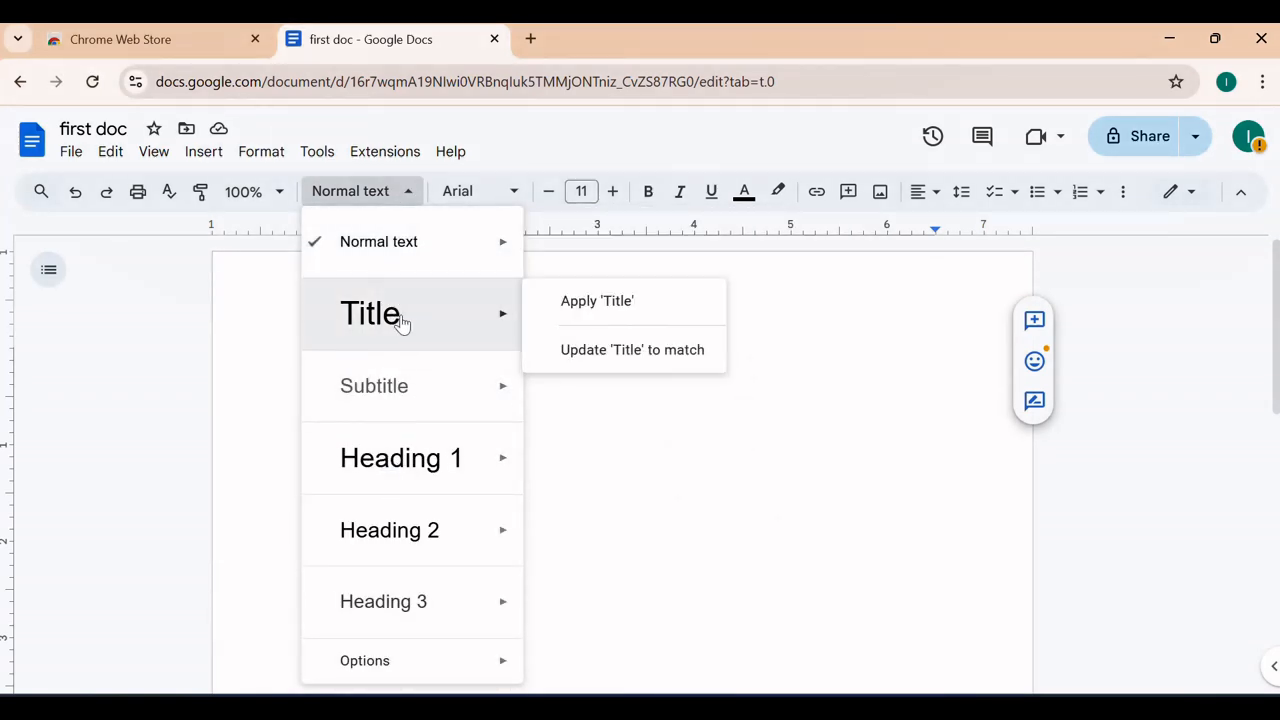
left_click(402, 320)
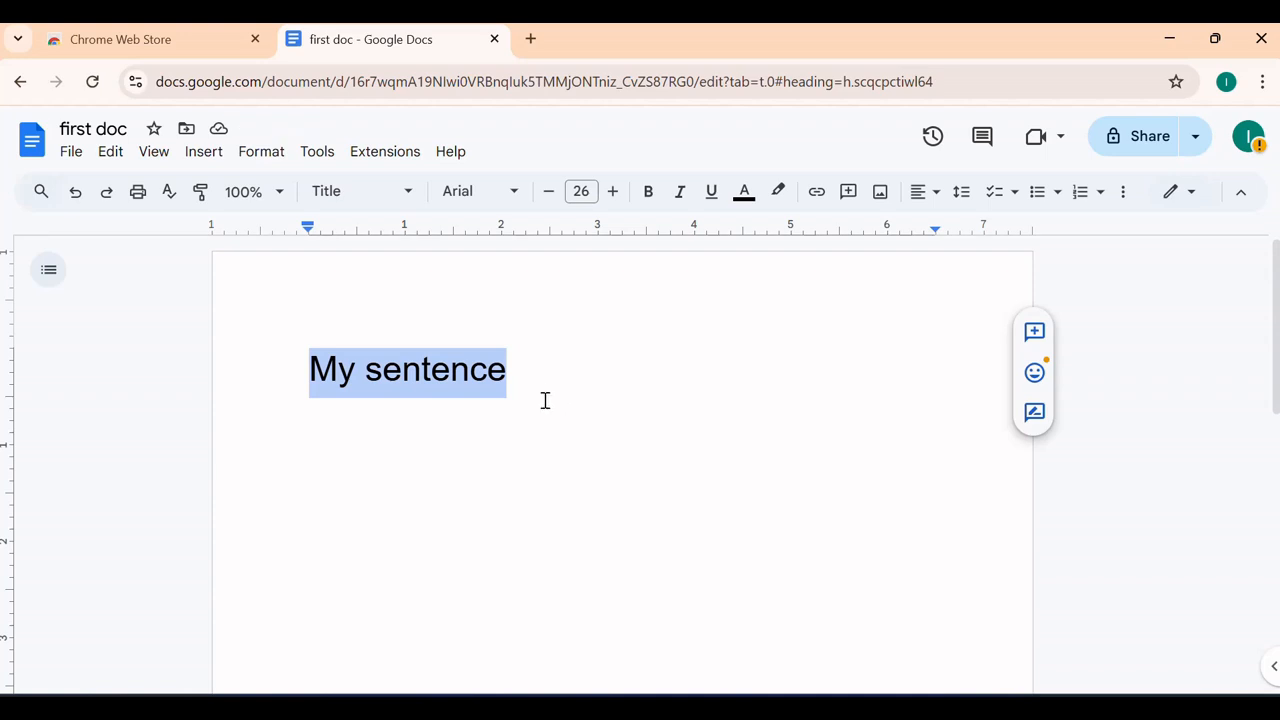
Change 'My sentence' to Heading 3 and reselect it
left_click(400, 197)
mouse_move(434, 451)
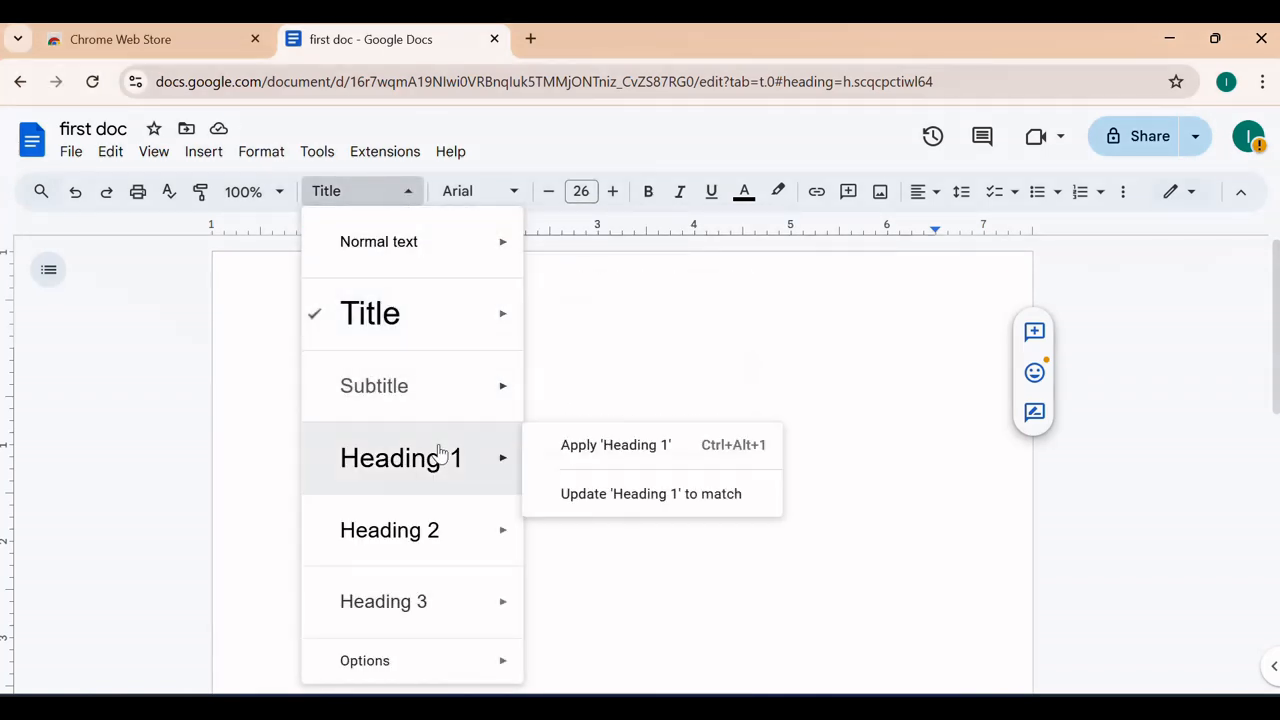
left_click(394, 604)
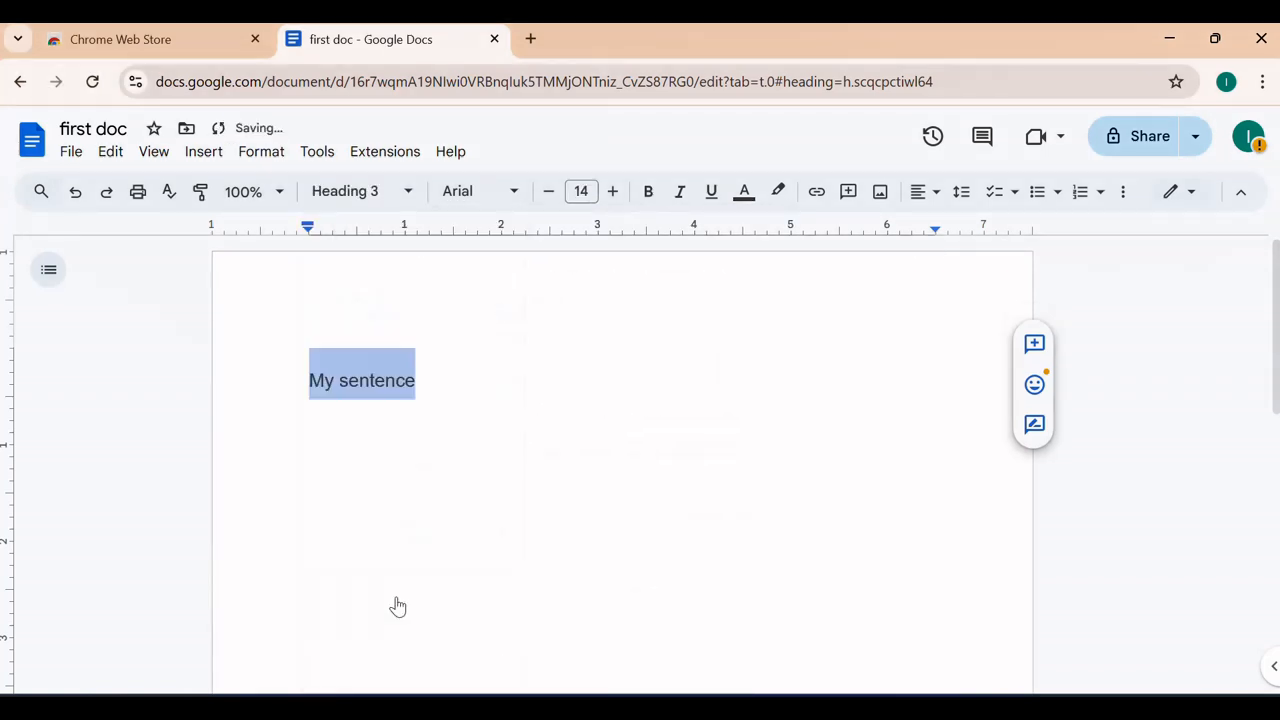
left_click(551, 387)
left_click_drag(458, 380, 297, 366)
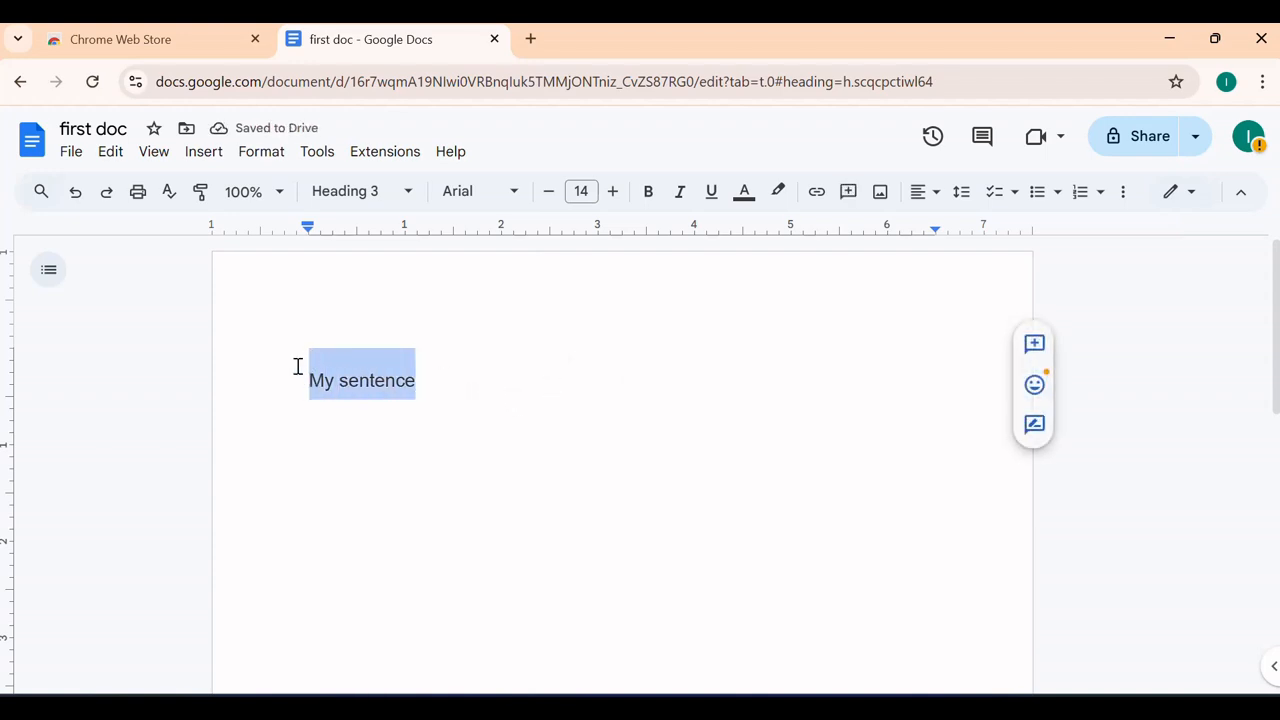
Set 'My sentence' to the Impact font at size 21
left_click(512, 197)
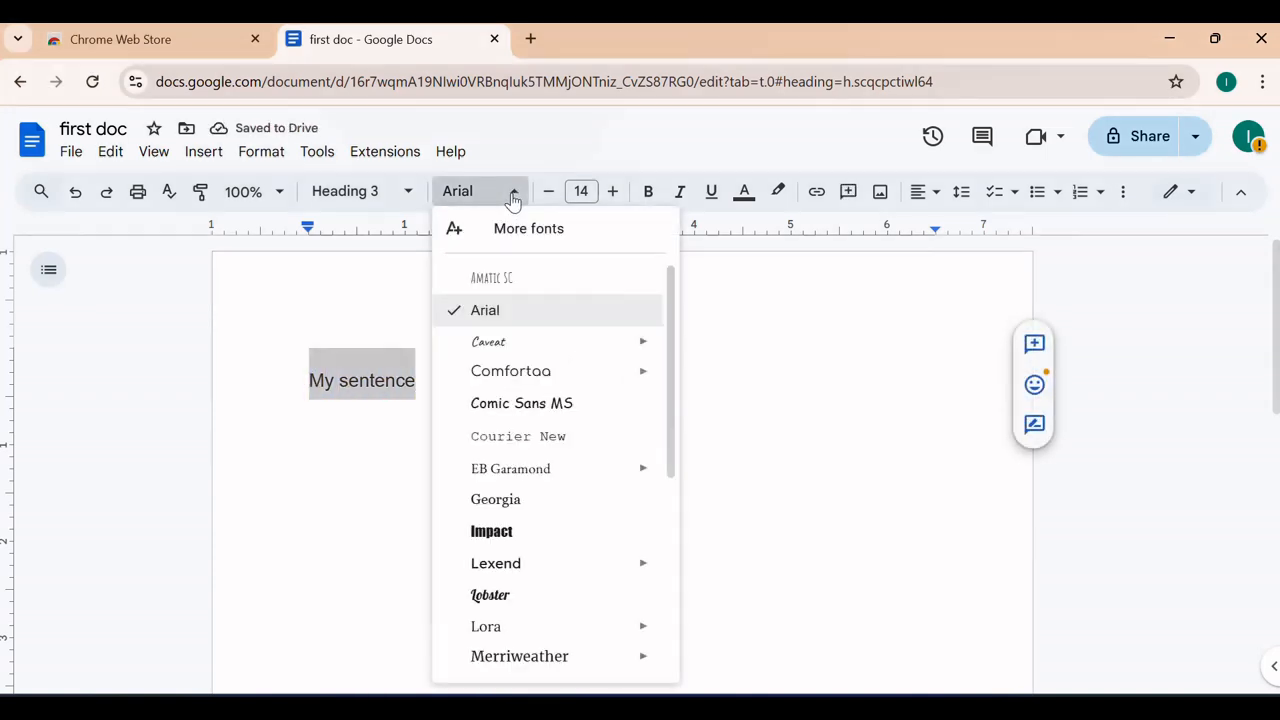
left_click(515, 535)
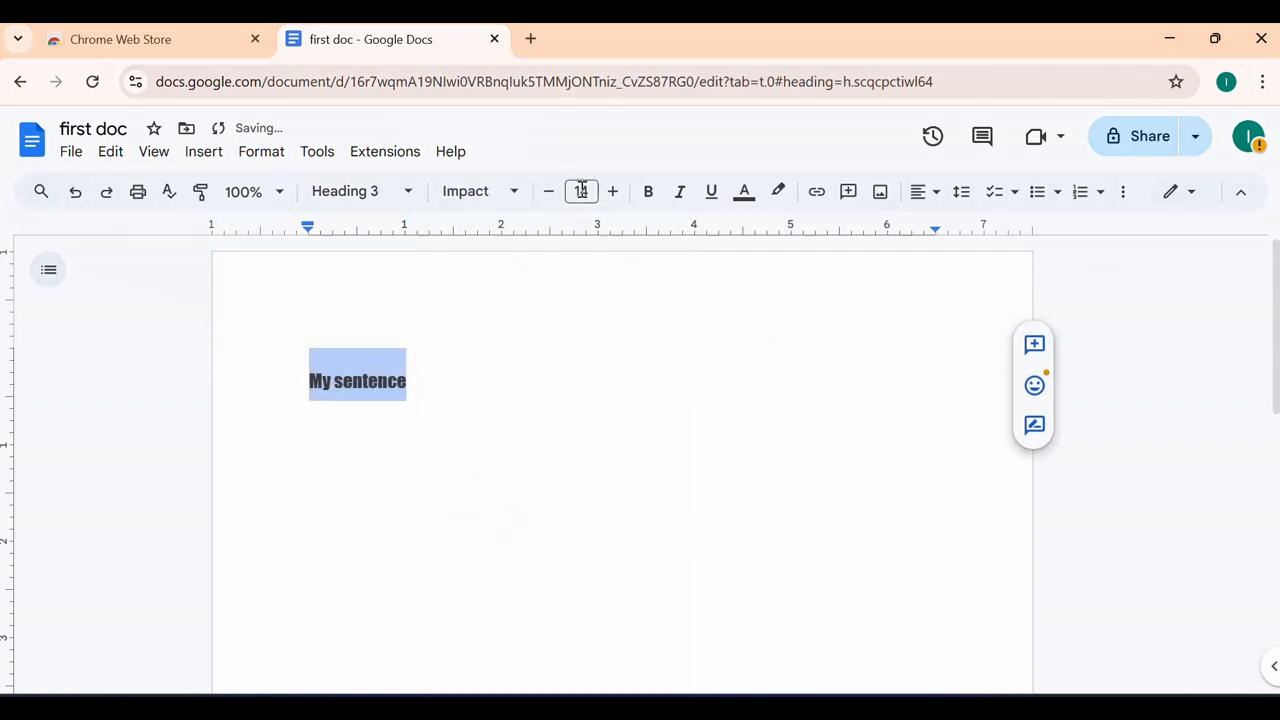
left_click(613, 191)
left_click(613, 191)
left_click(613, 191)
left_click(613, 191)
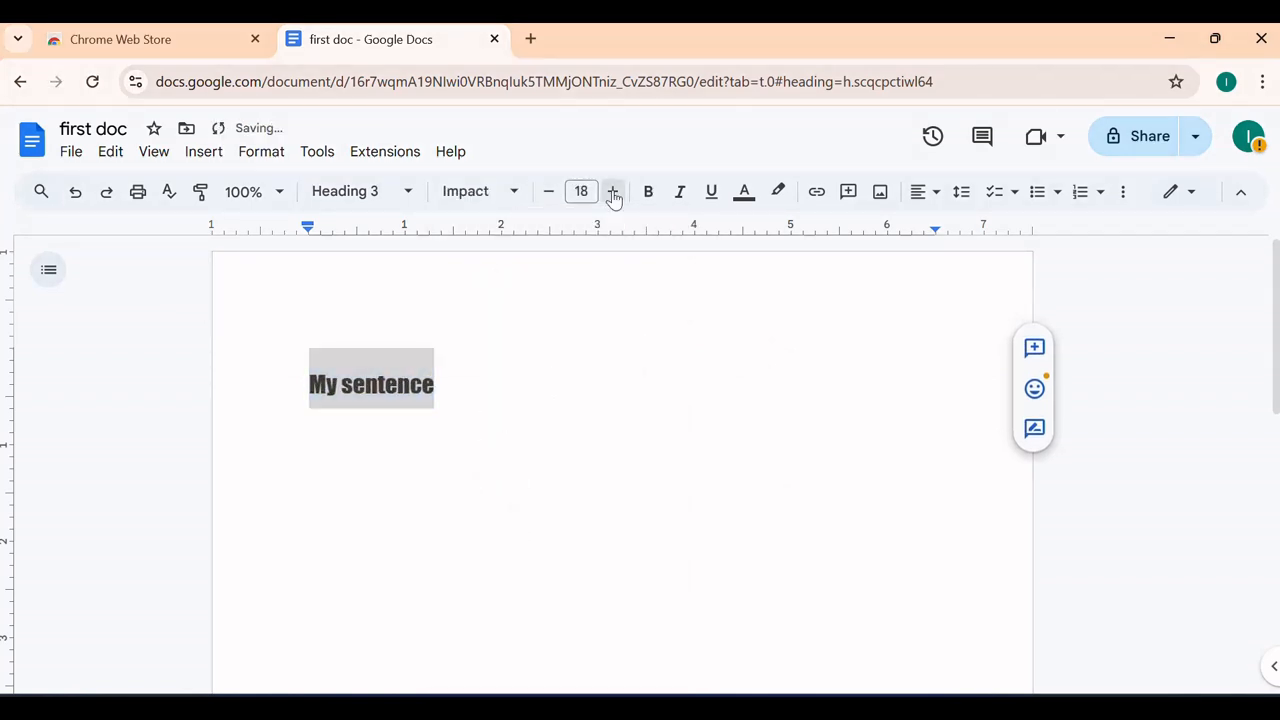
left_click(613, 191)
left_click(613, 191)
left_click(613, 191)
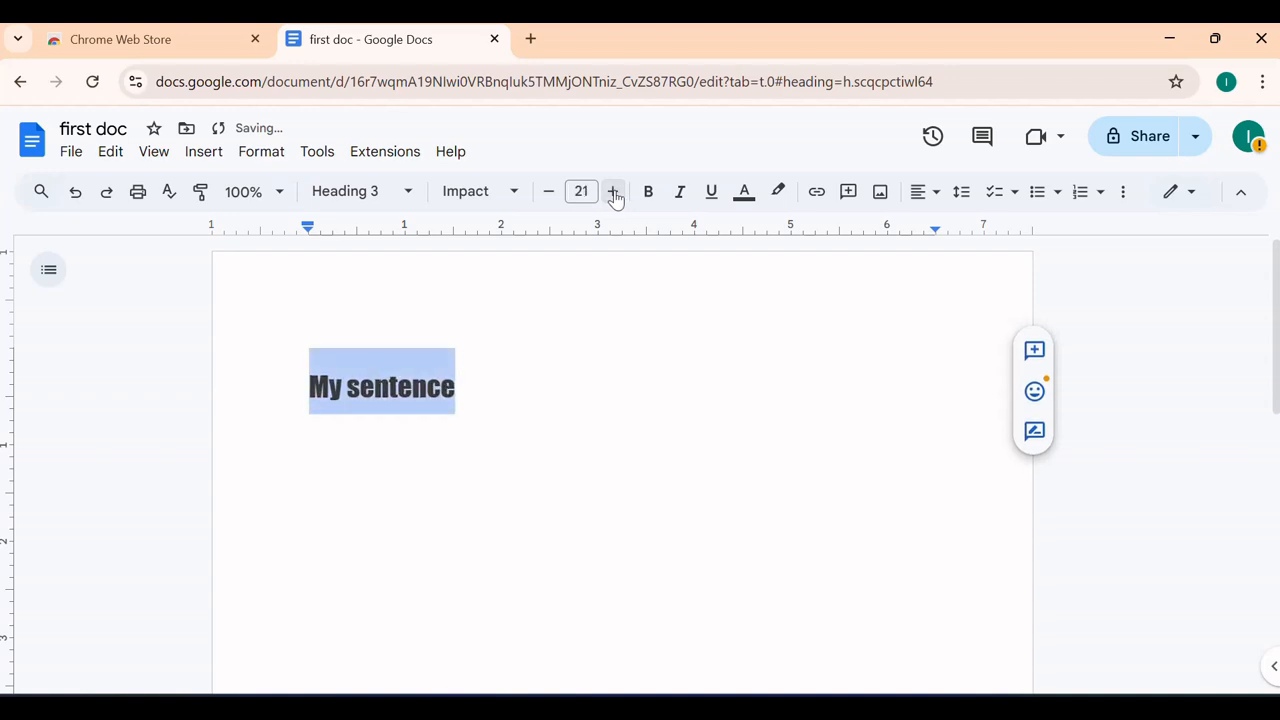
Make 'My sentence' bold, italic, underlined and blue
left_click(650, 191)
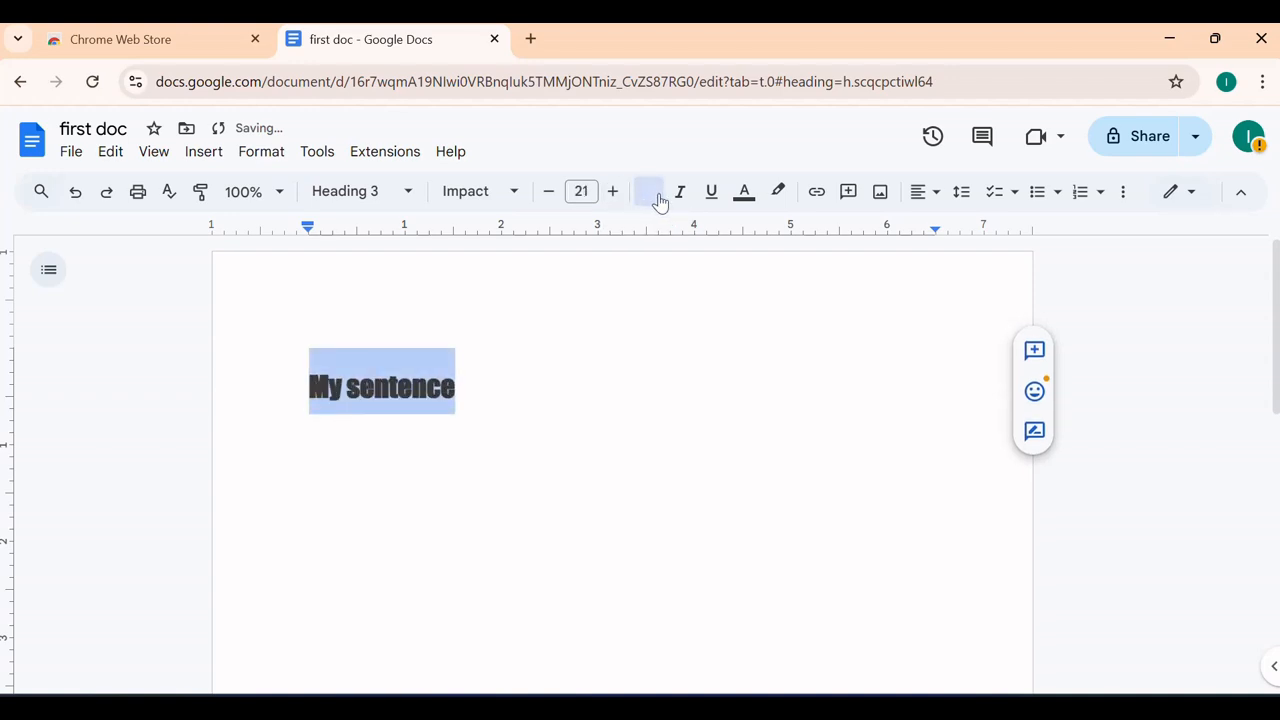
left_click(676, 193)
left_click(708, 194)
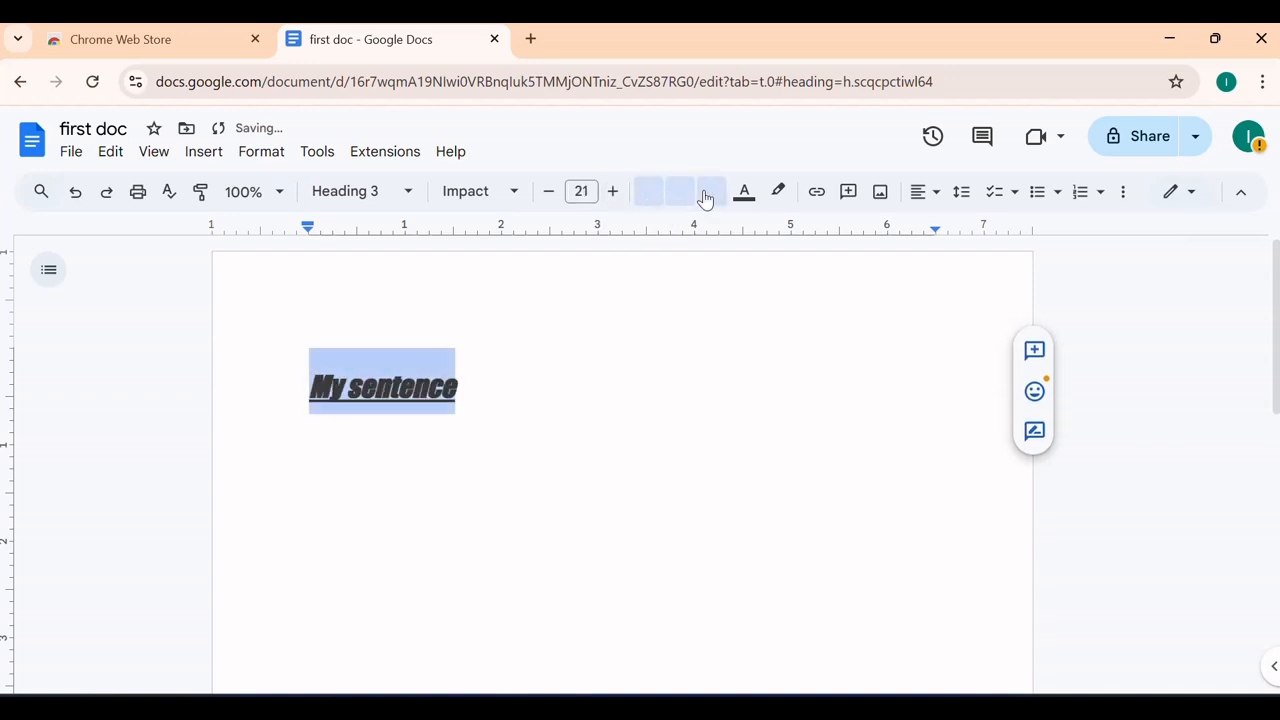
left_click(742, 195)
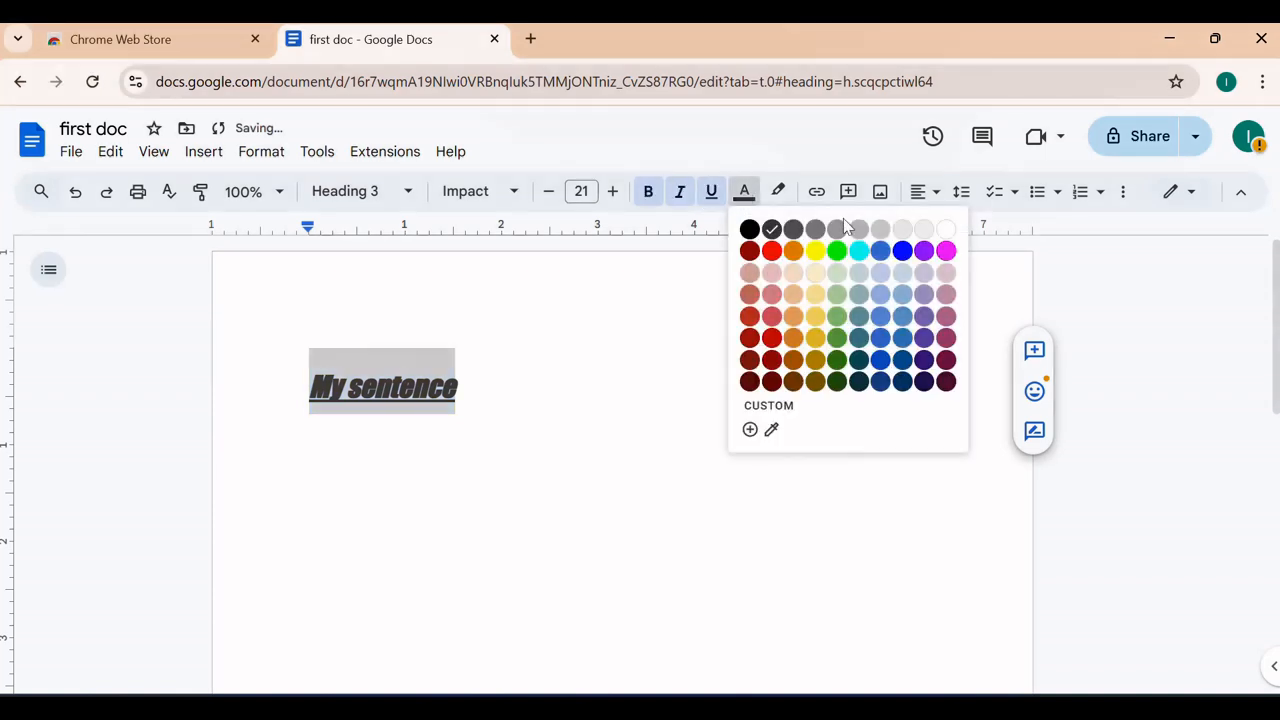
left_click(902, 250)
left_click(737, 306)
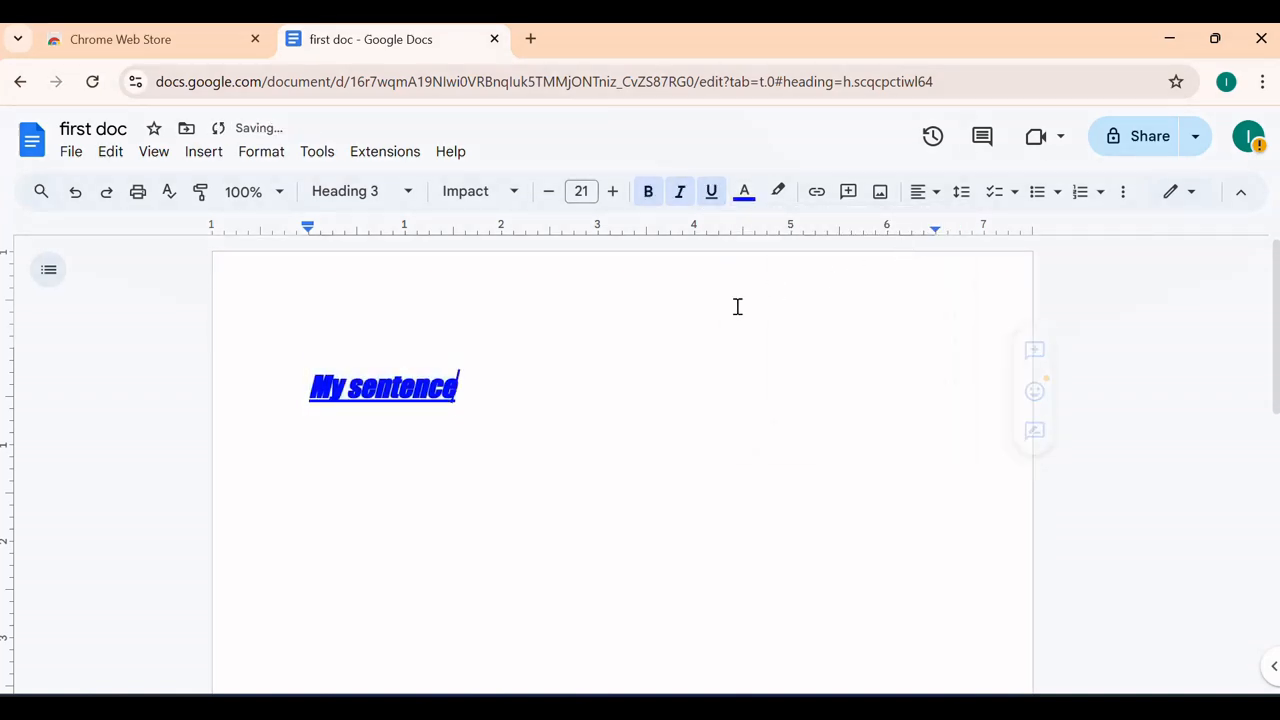
Give 'My sentence' a yellow highlight
left_click(778, 191)
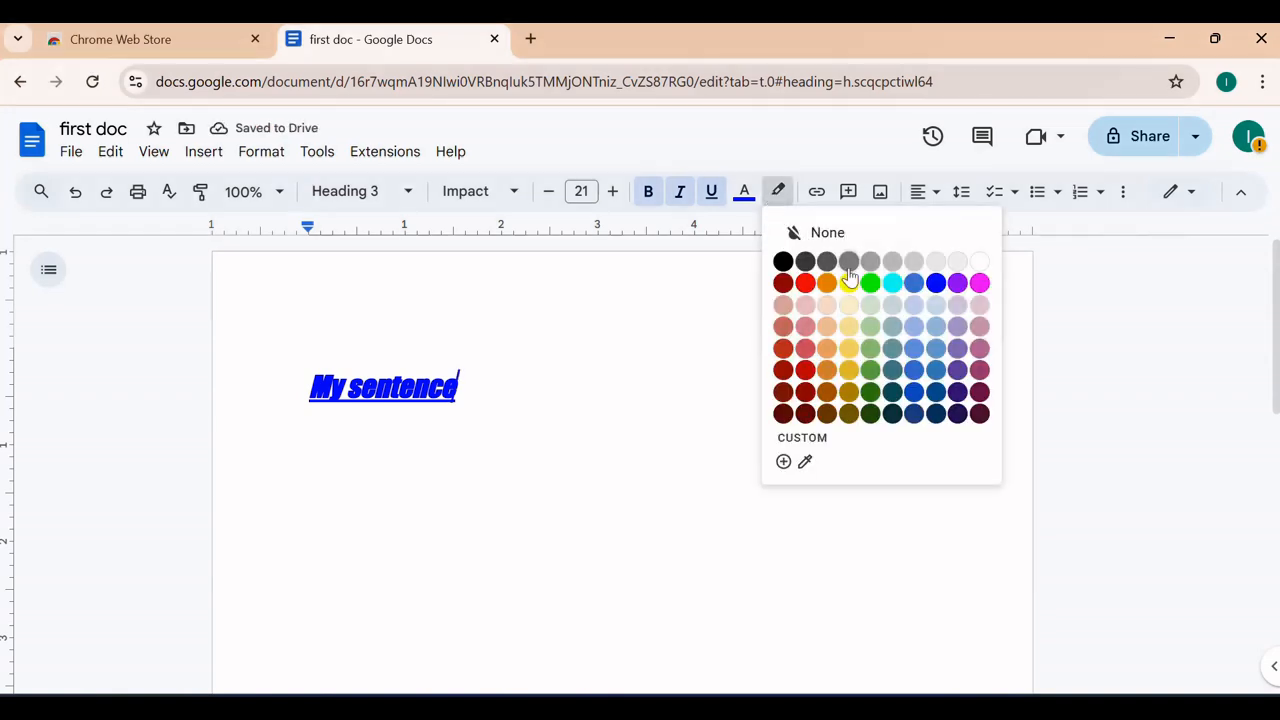
left_click(849, 284)
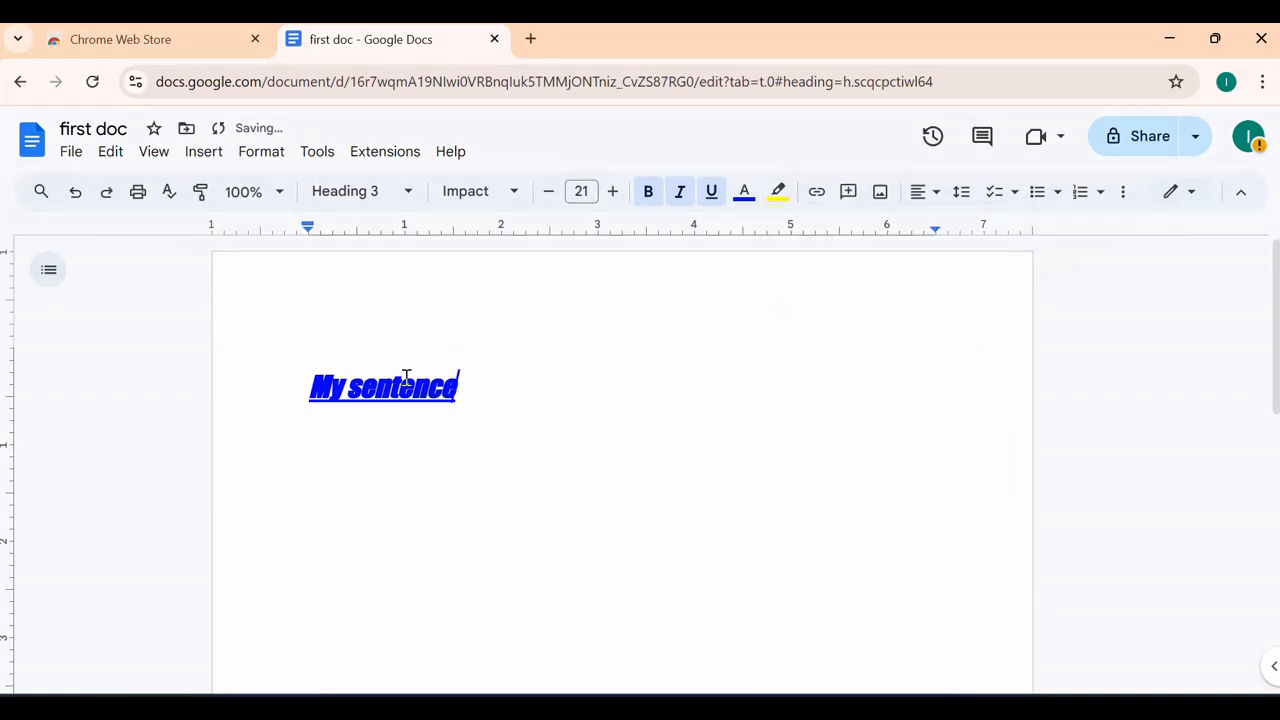
left_click_drag(458, 387, 260, 391)
left_click(778, 191)
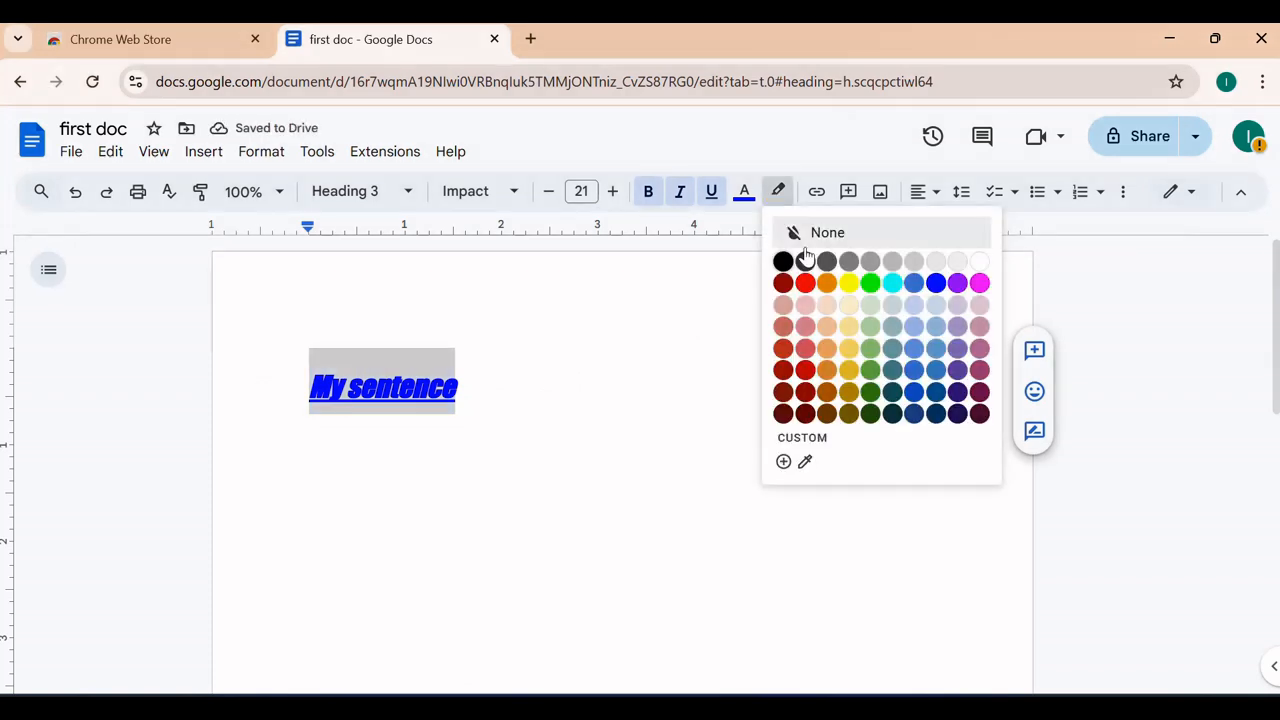
left_click(848, 288)
left_click(746, 355)
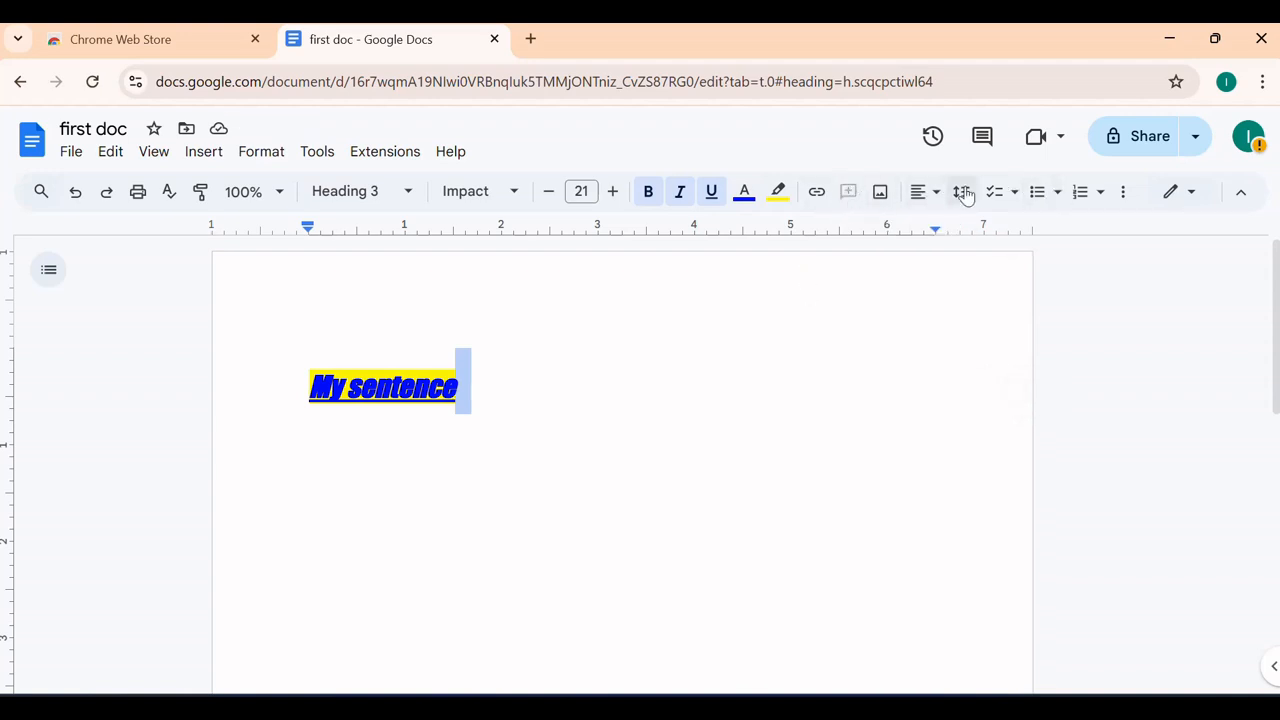
Insert an empty line above 'My sentence' and reselect the heading
left_click(937, 194)
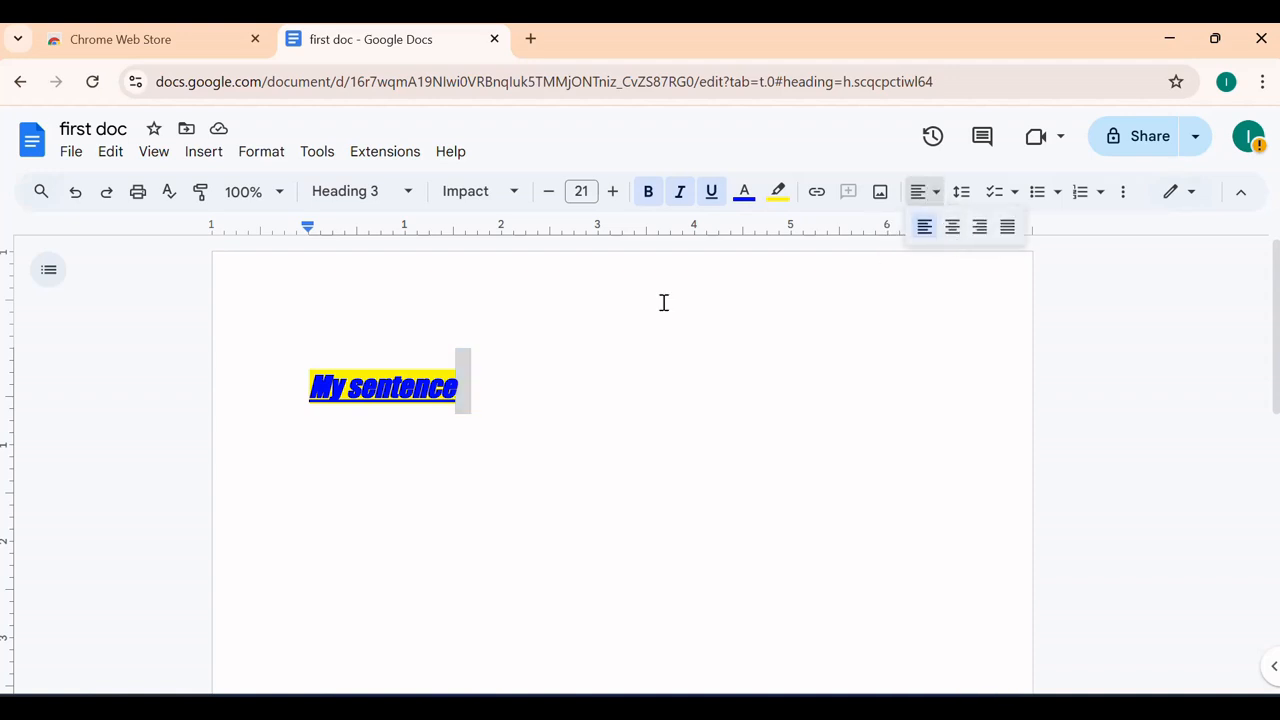
left_click(285, 385)
key("Return")
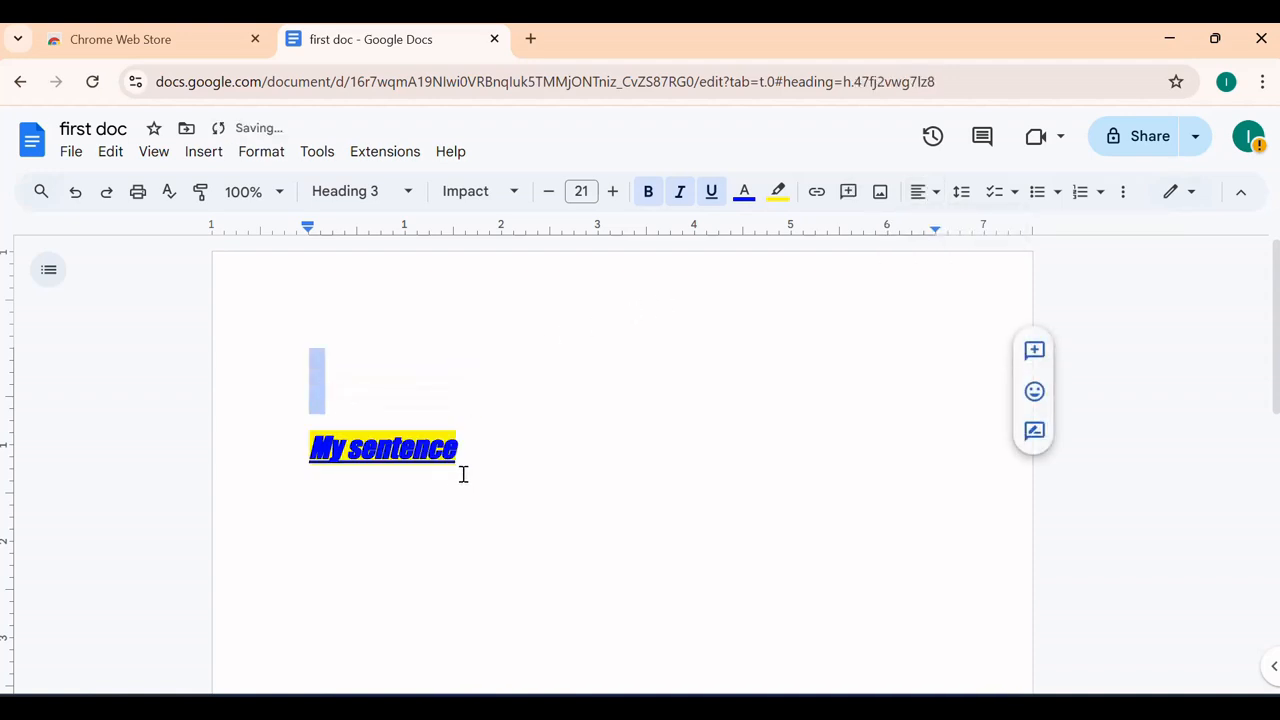
left_click_drag(463, 474, 297, 464)
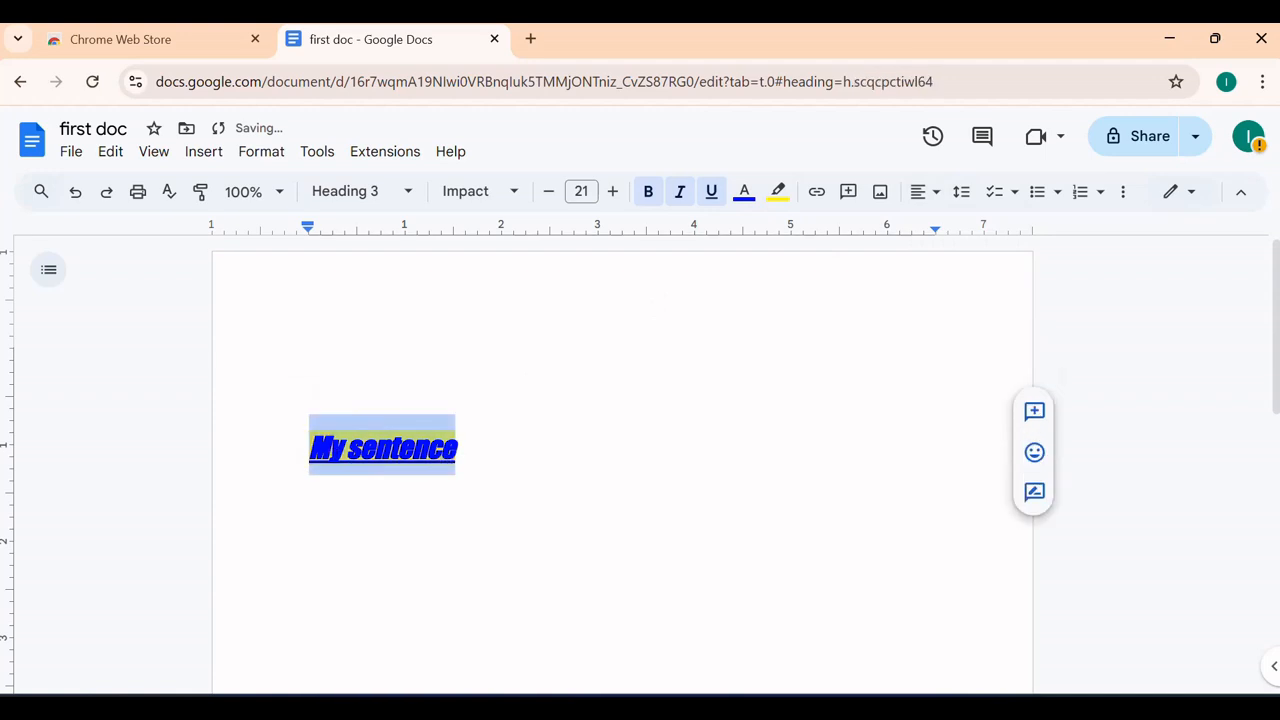
Centre the heading, then right-align it instead
left_click(929, 192)
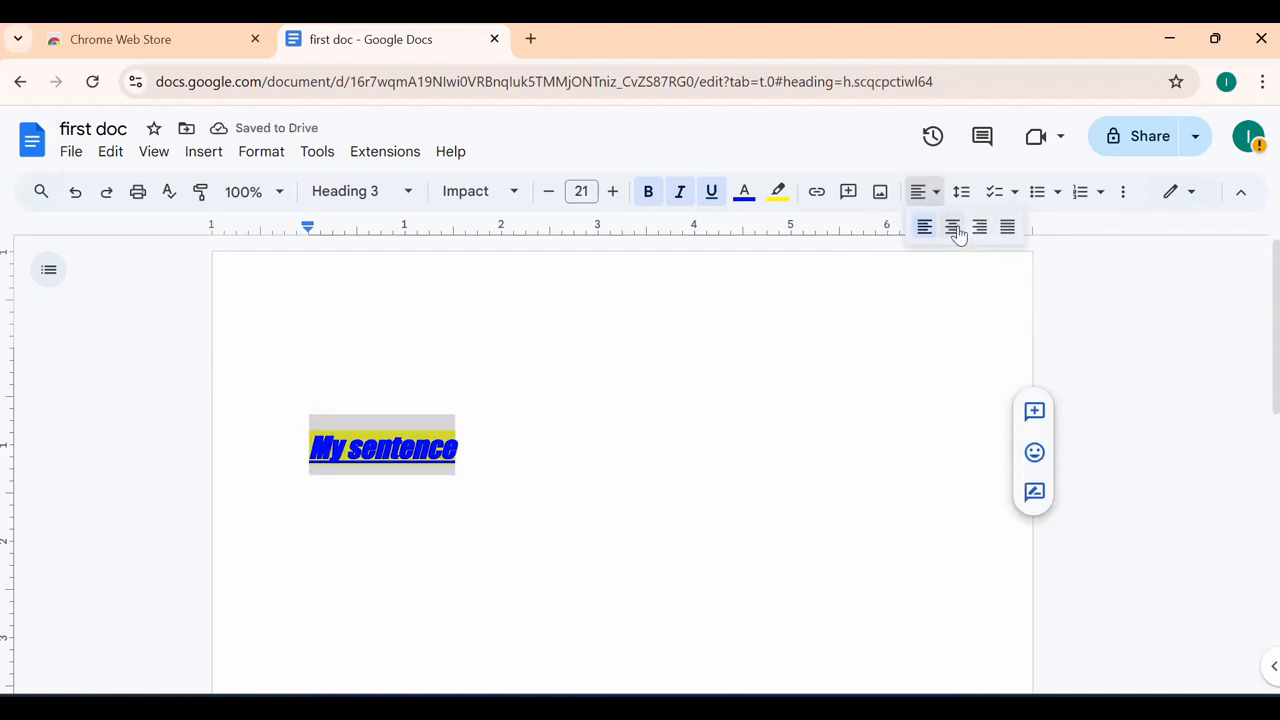
left_click(954, 229)
left_click(928, 191)
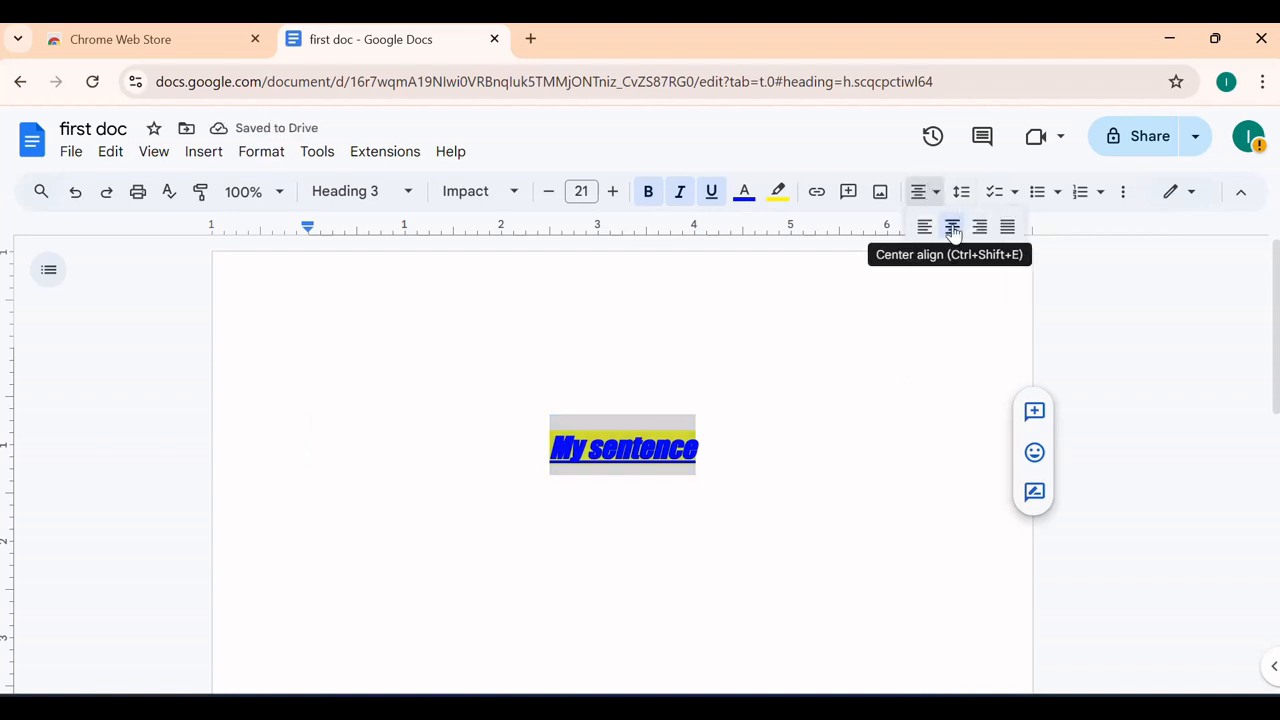
left_click(977, 228)
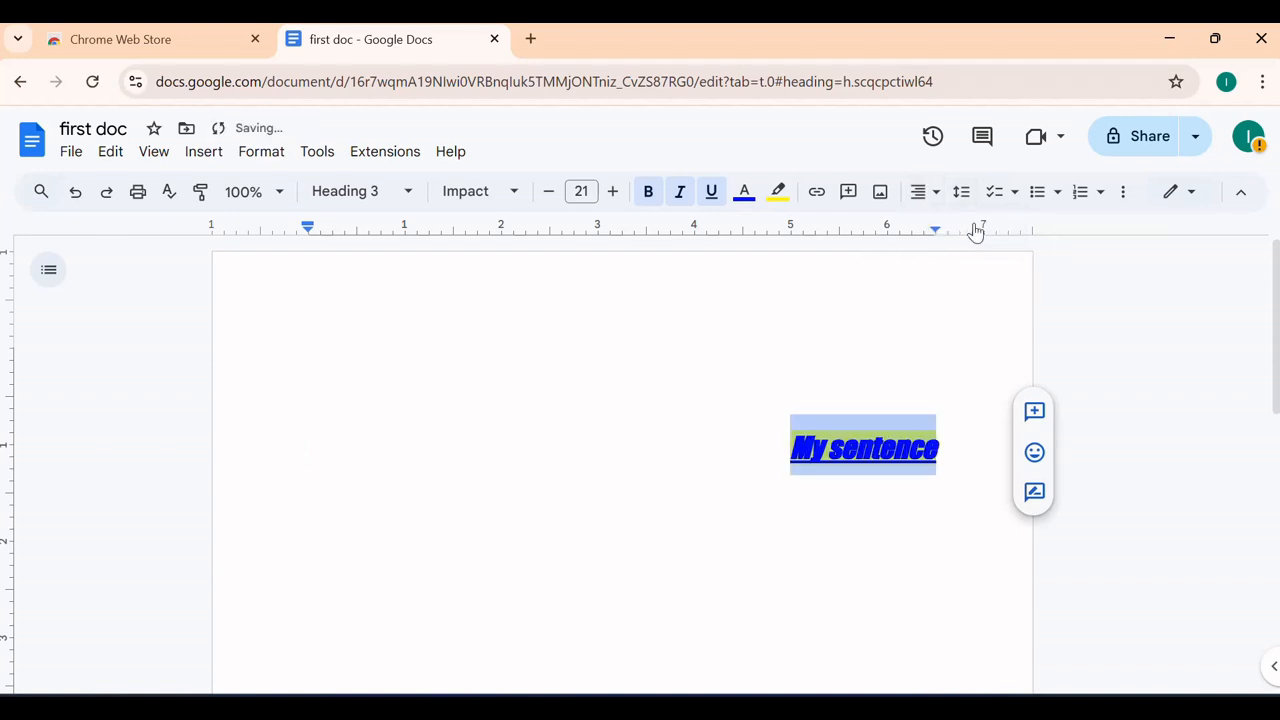
Set the heading to double line spacing and start a new paragraph below it
left_click(966, 206)
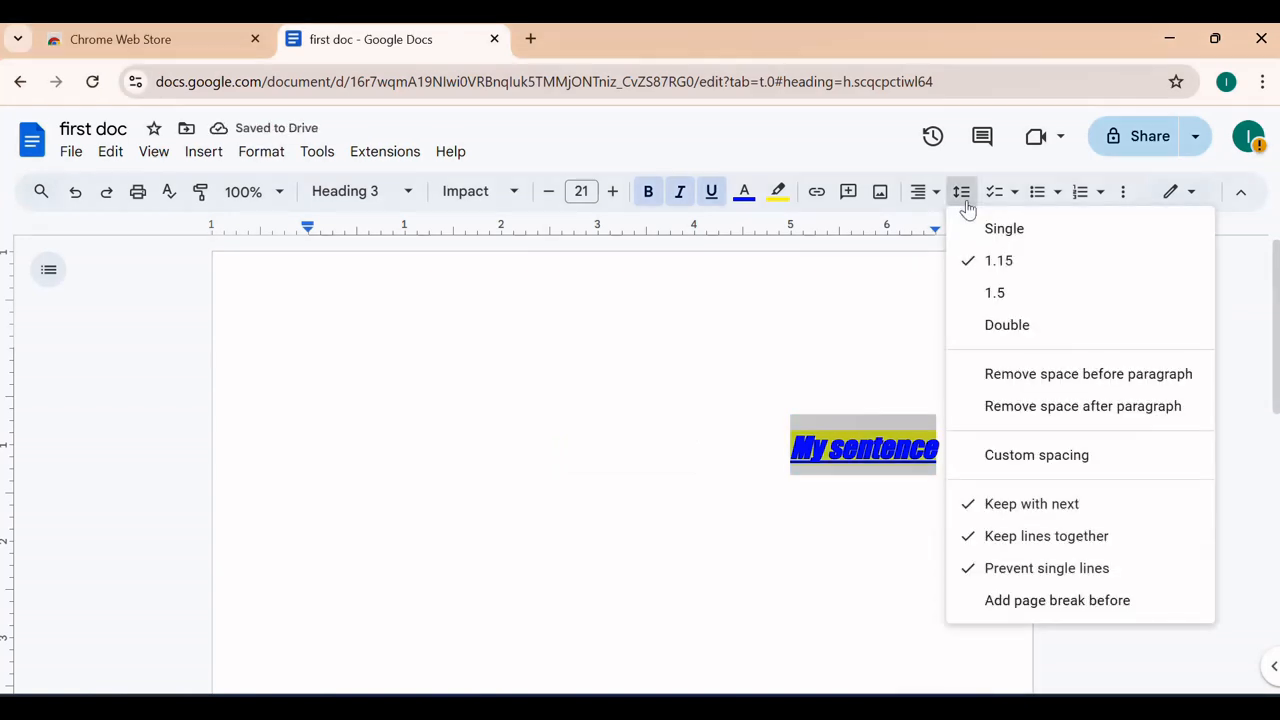
left_click(1006, 325)
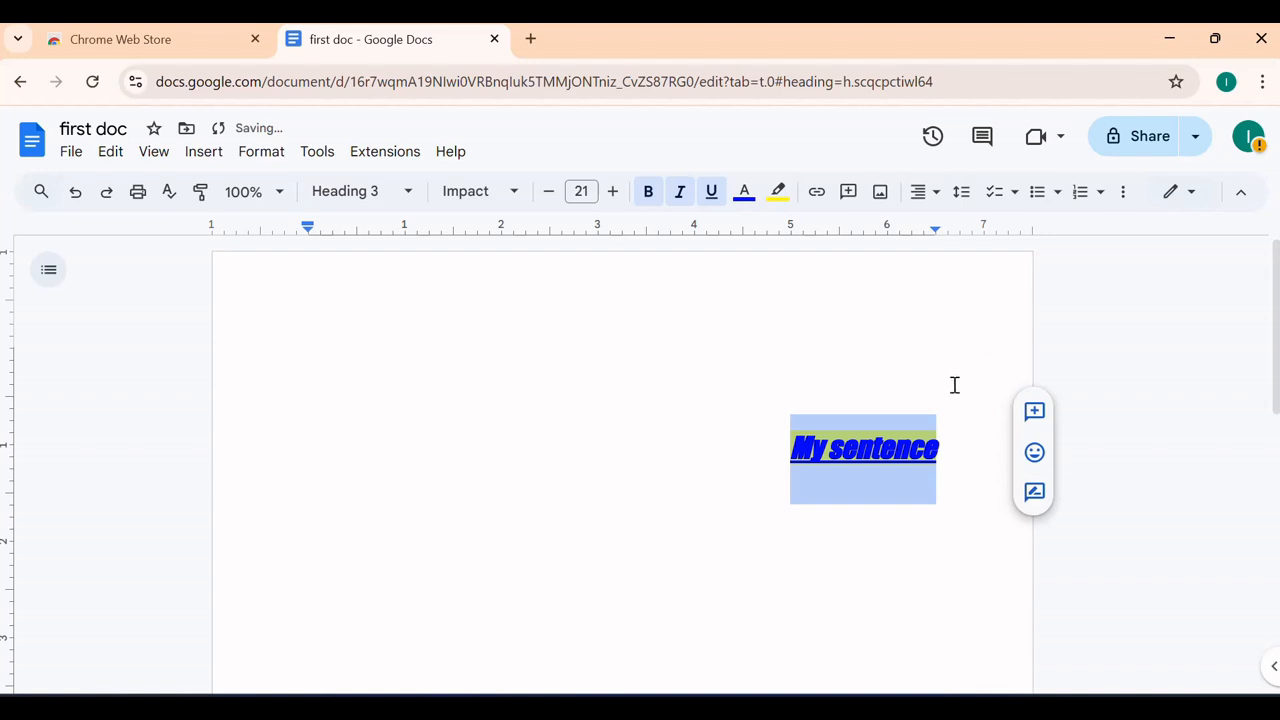
left_click(956, 400)
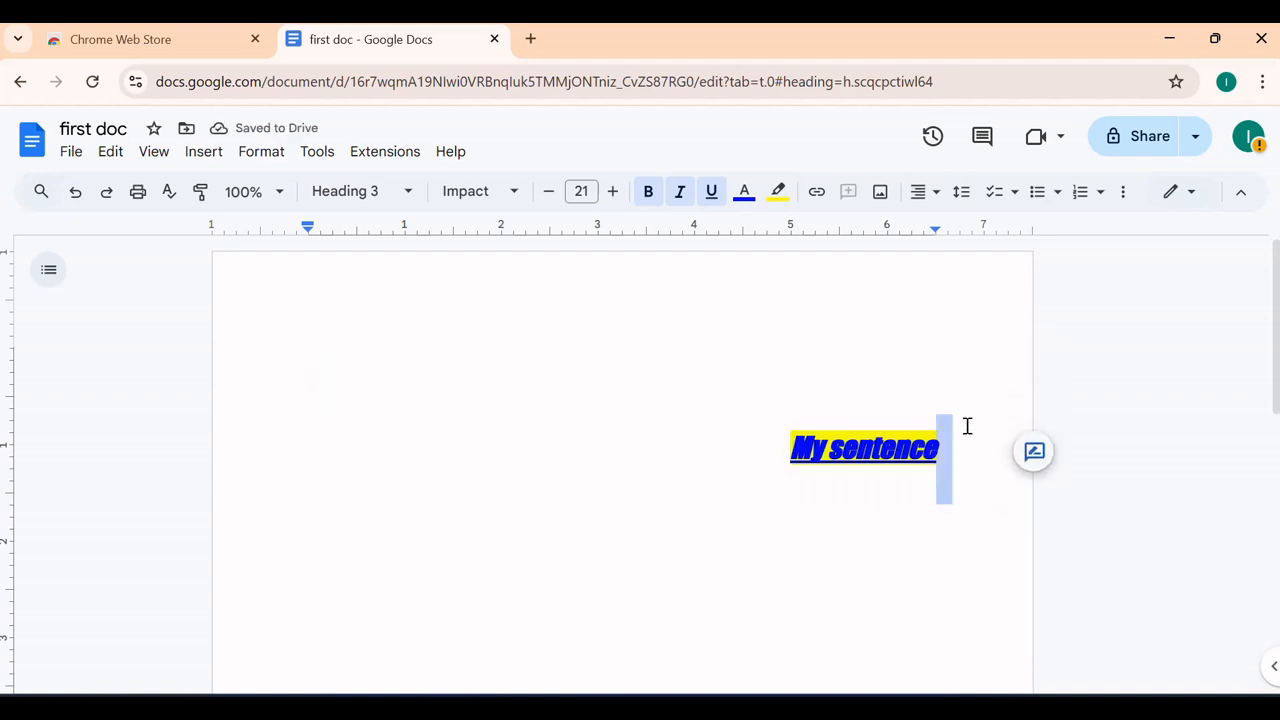
key("Return")
Type 'how a' on the new line and return 'My sentence' to left alignment
type("how")
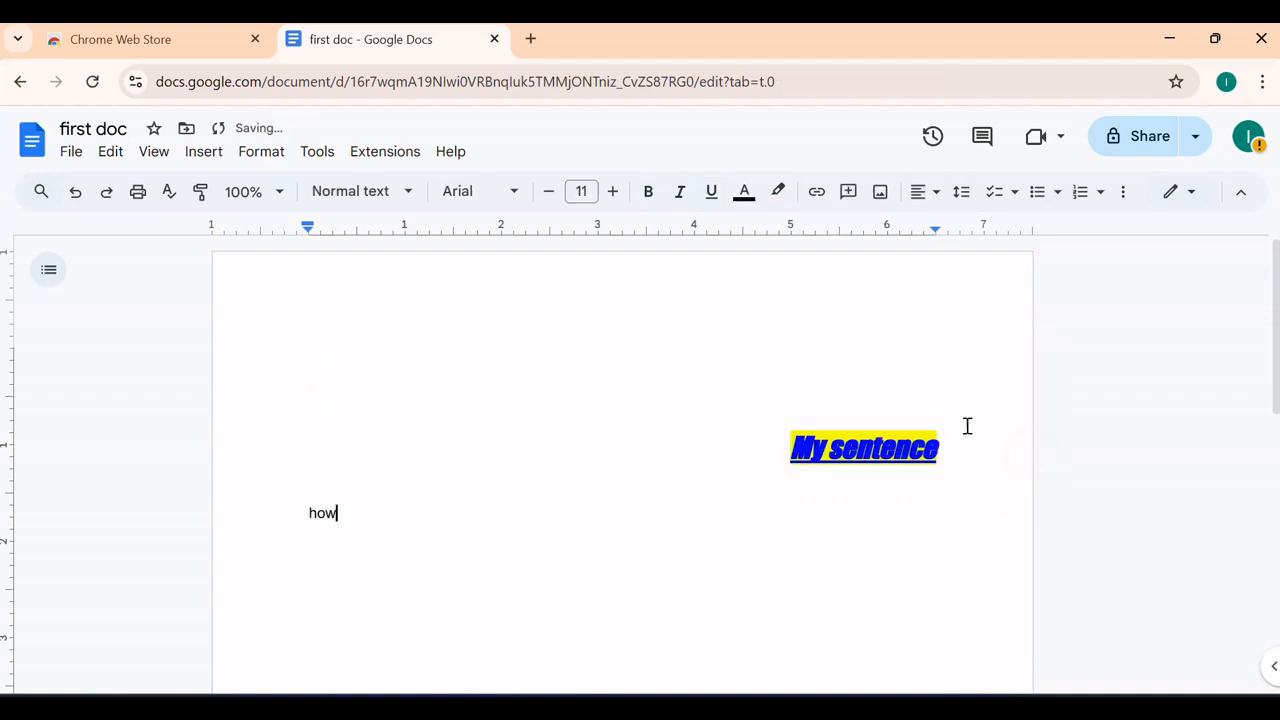
type(" are you")
left_click_drag(940, 455, 790, 470)
left_click(918, 191)
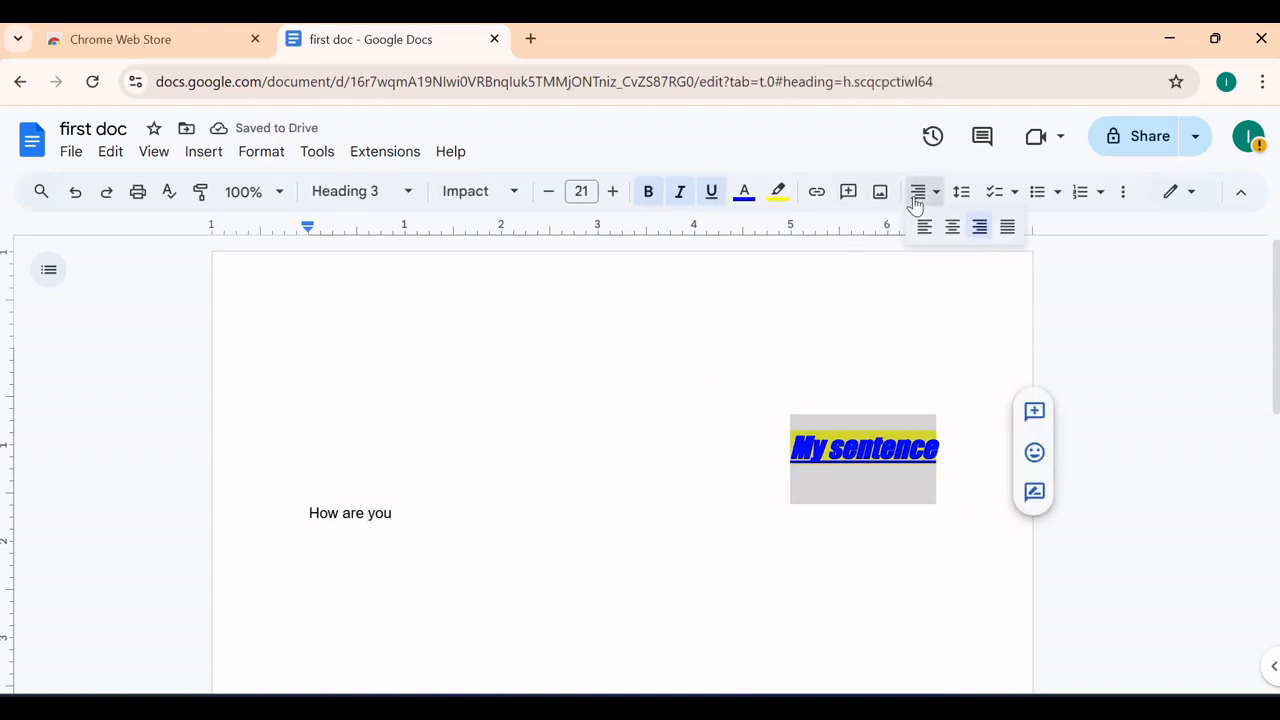
left_click(921, 228)
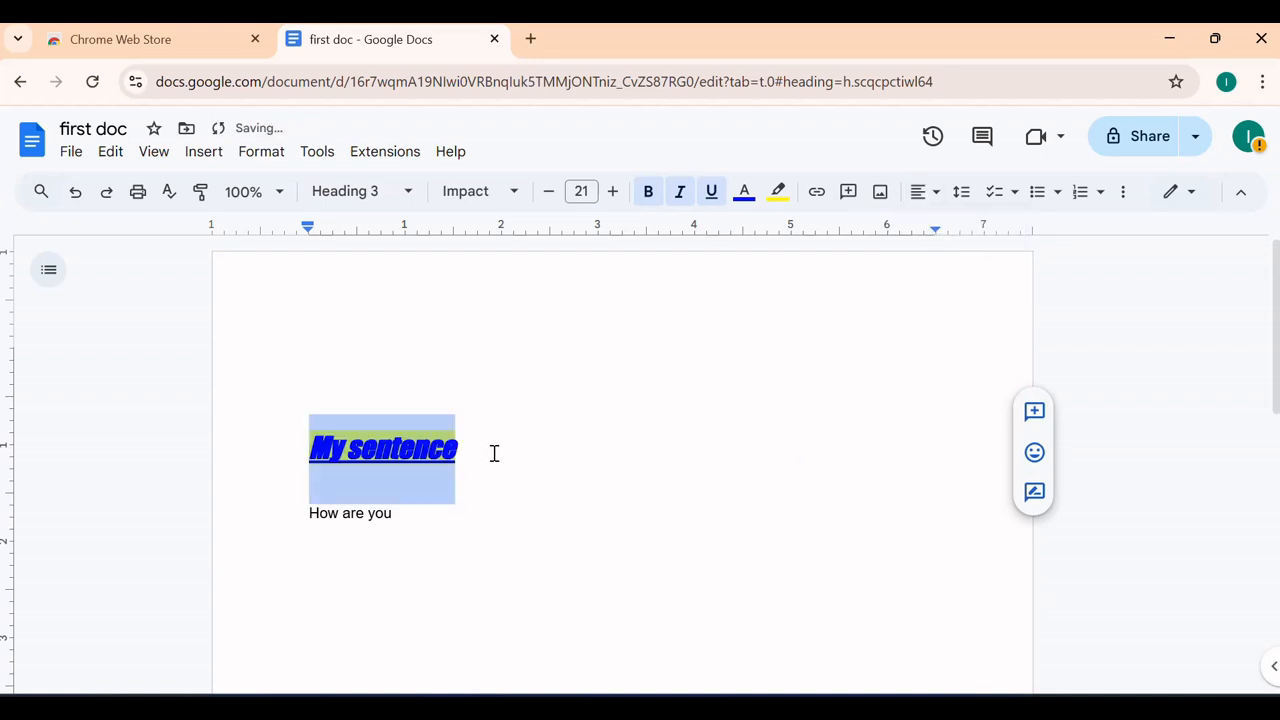
left_click(452, 476)
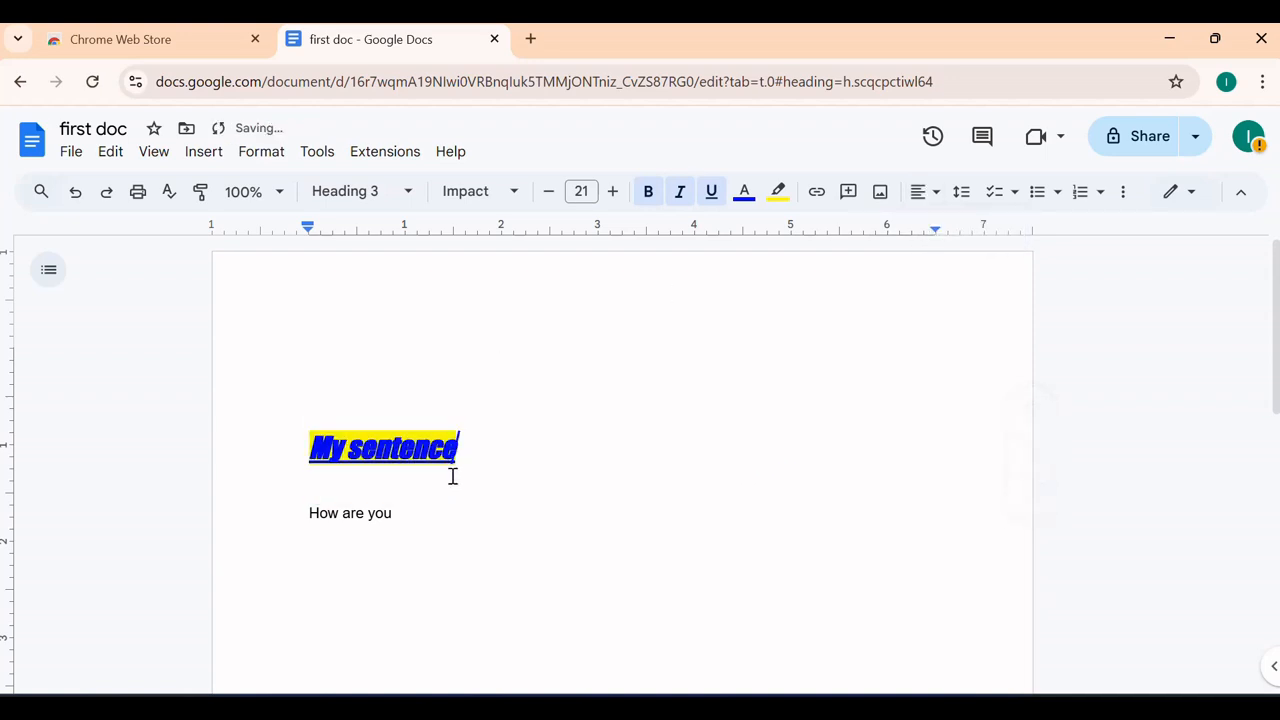
Join the 'How are you' line onto the heading, then split it back onto its own line
triple_click(298, 500)
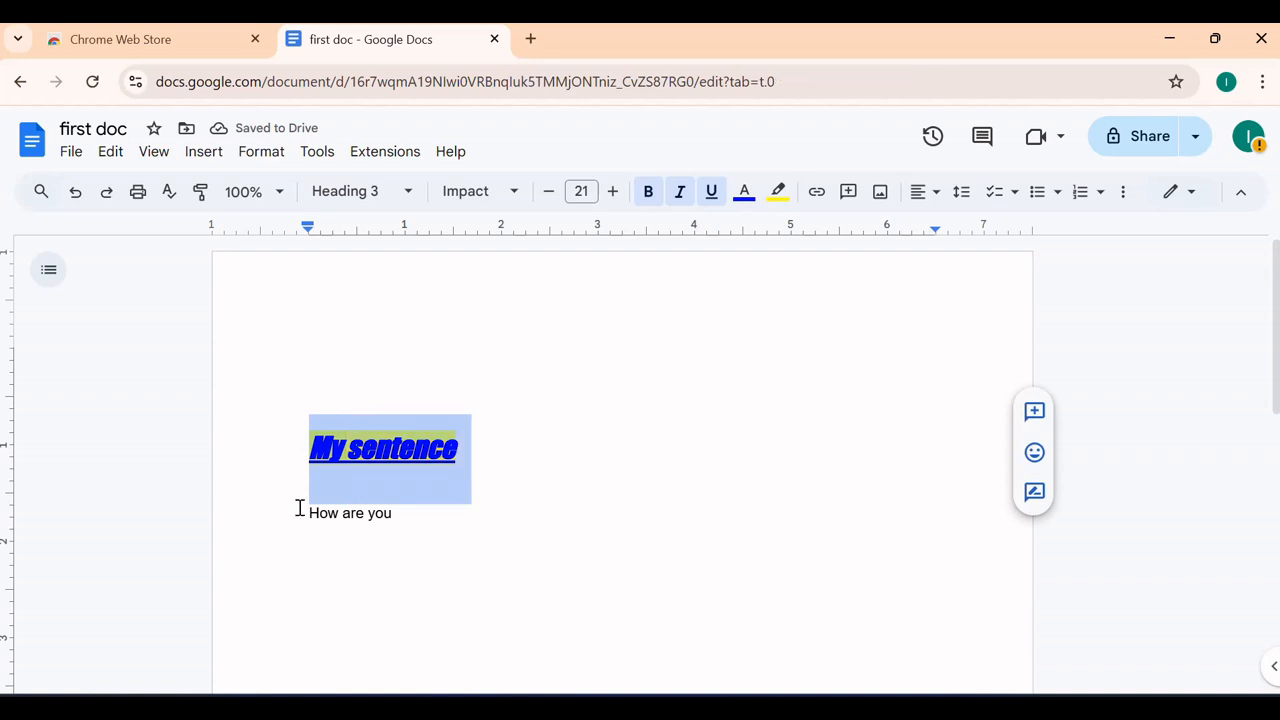
left_click(300, 510)
key("BackSpace")
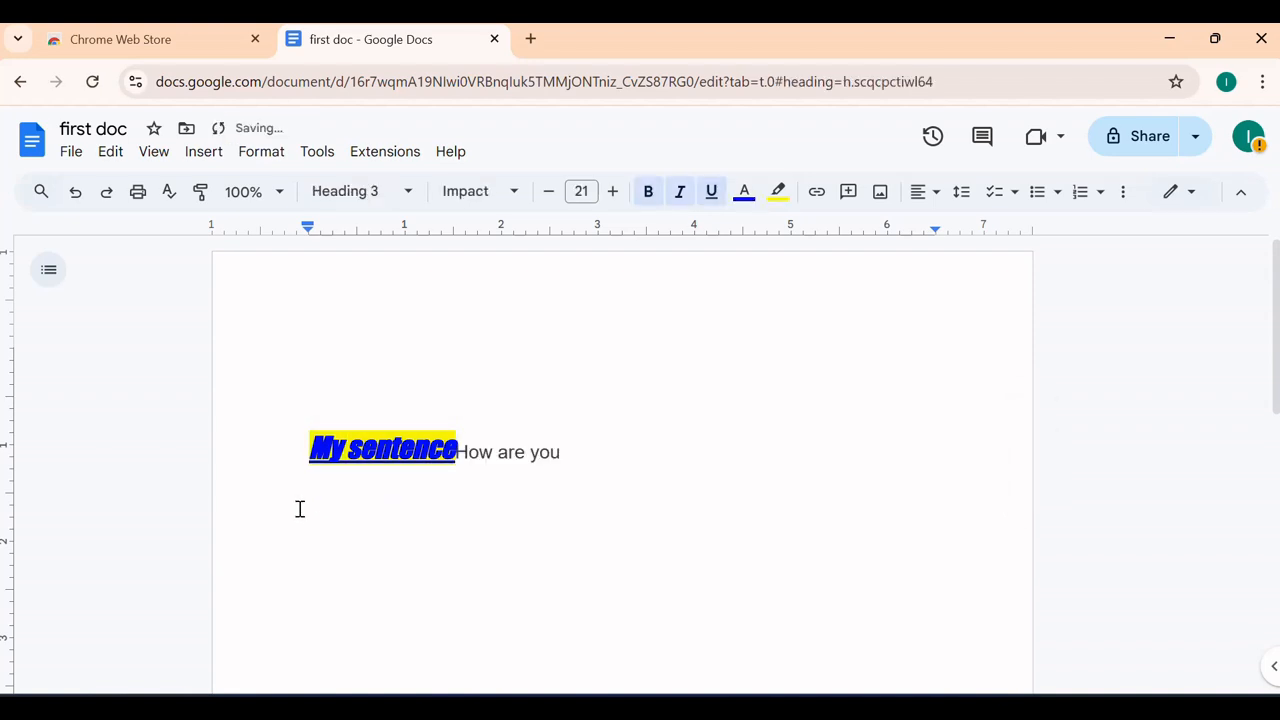
key("Return")
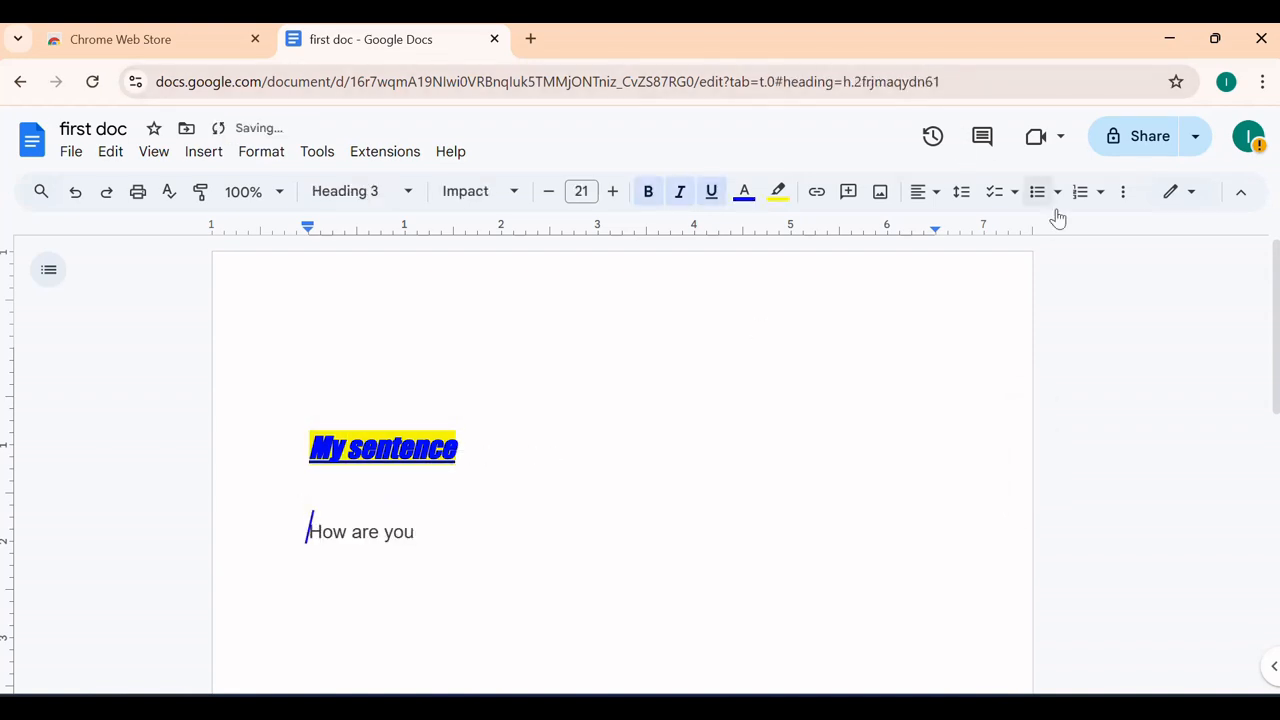
Double-space both the My sentence heading and the How are you line
left_click_drag(430, 560, 315, 410)
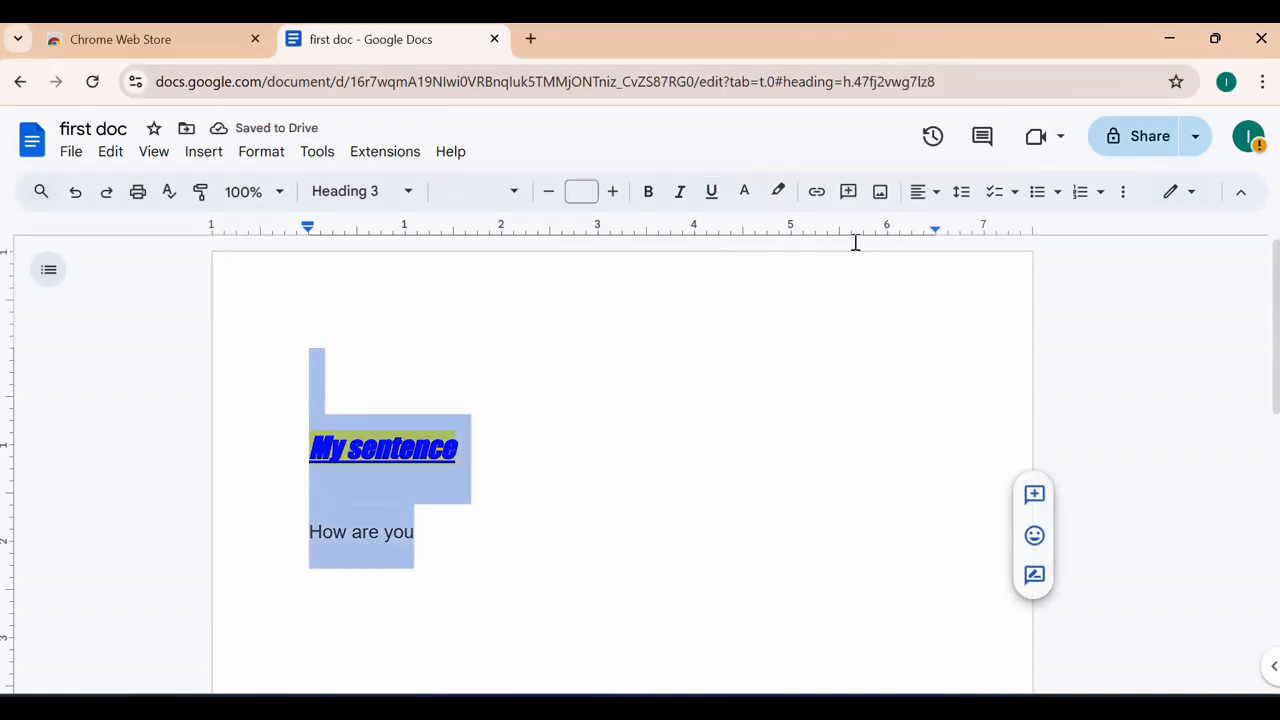
left_click(955, 199)
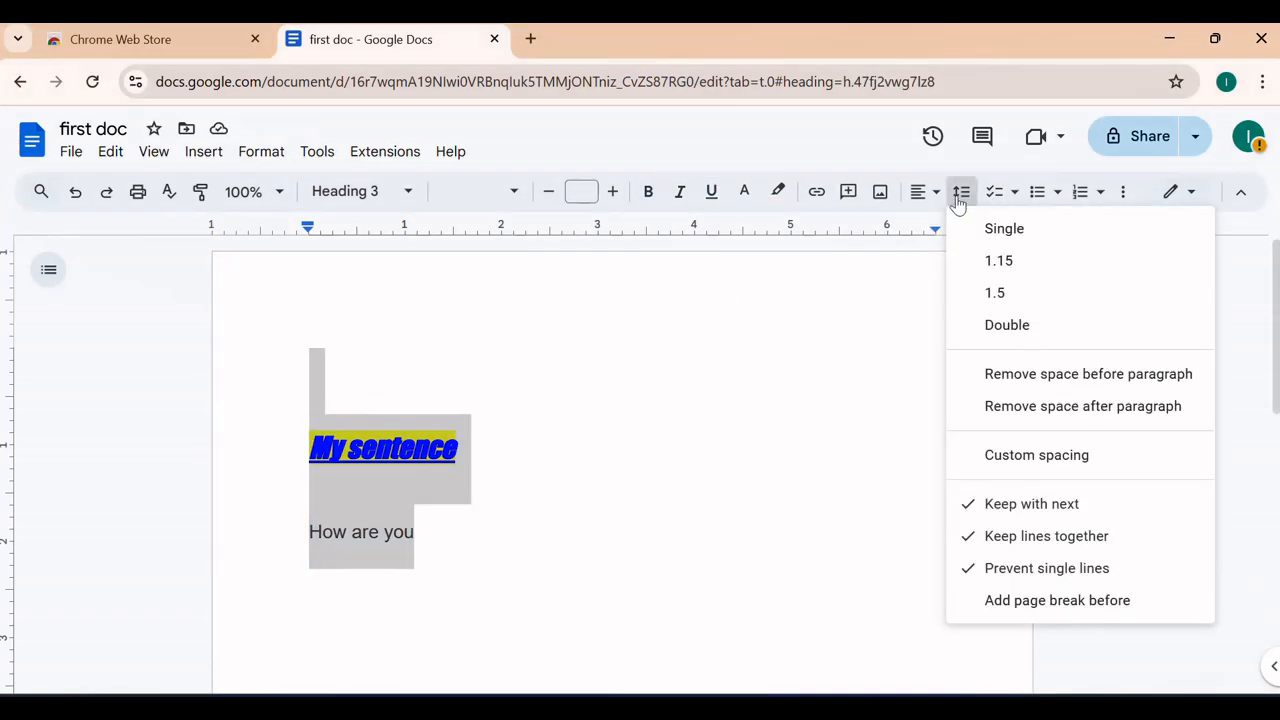
left_click(1007, 330)
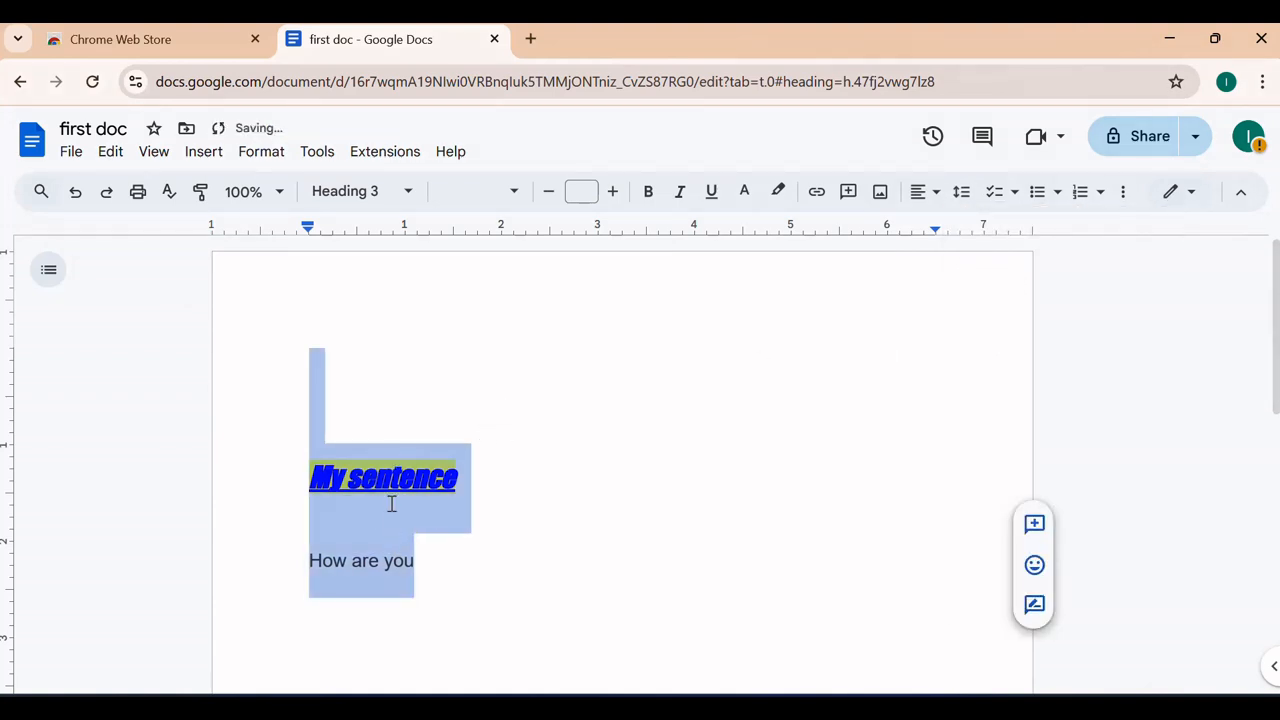
Try 1.15 and single line spacing on the heading, then set it back to double
left_click(550, 497)
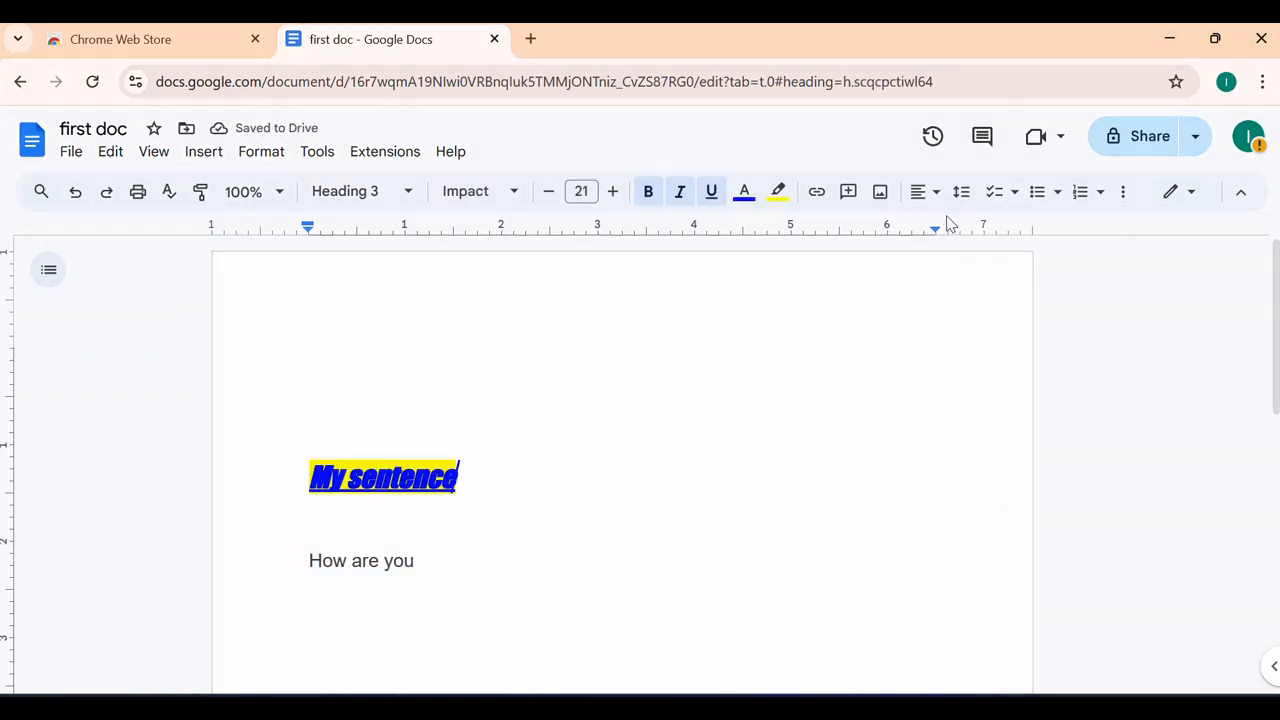
left_click(961, 191)
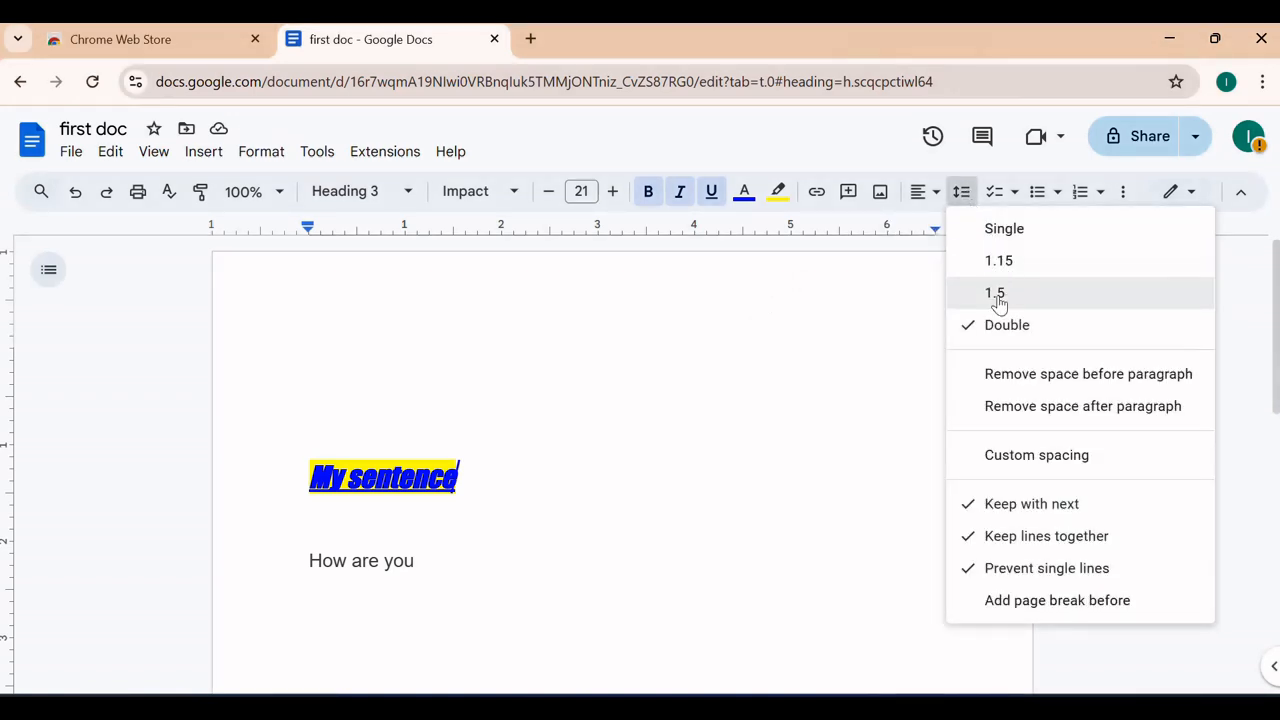
left_click(997, 262)
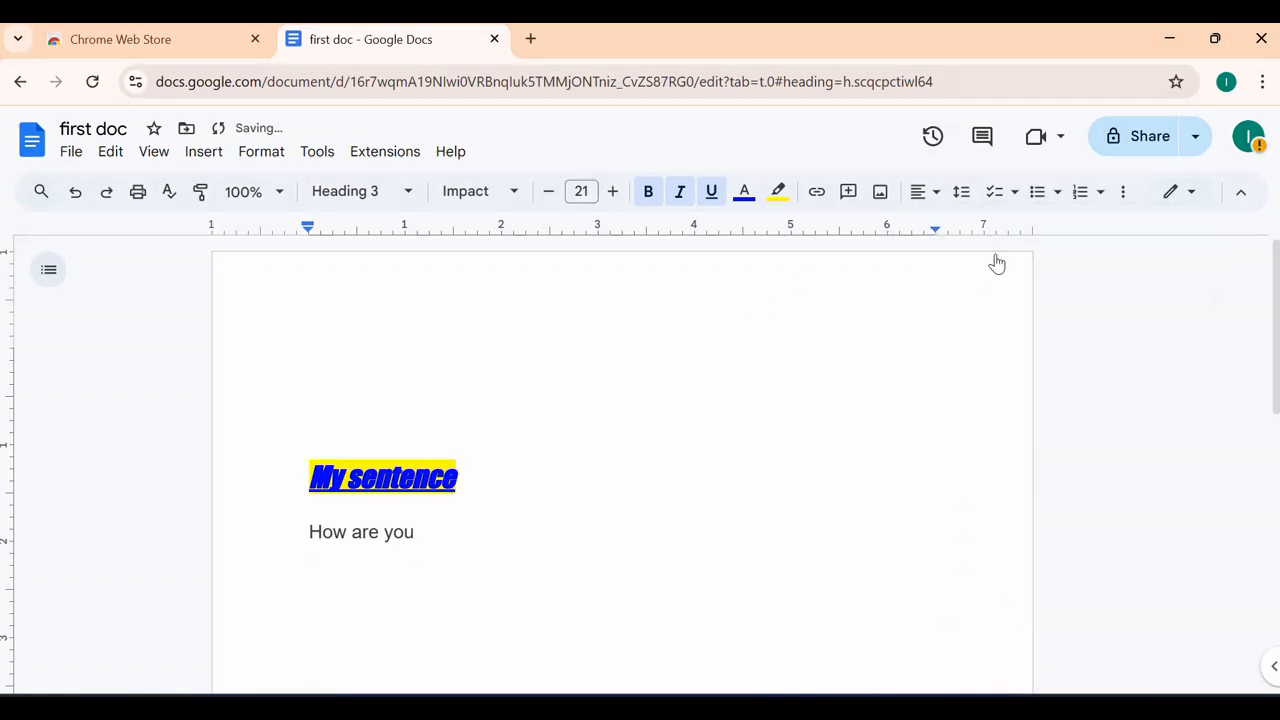
left_click(962, 193)
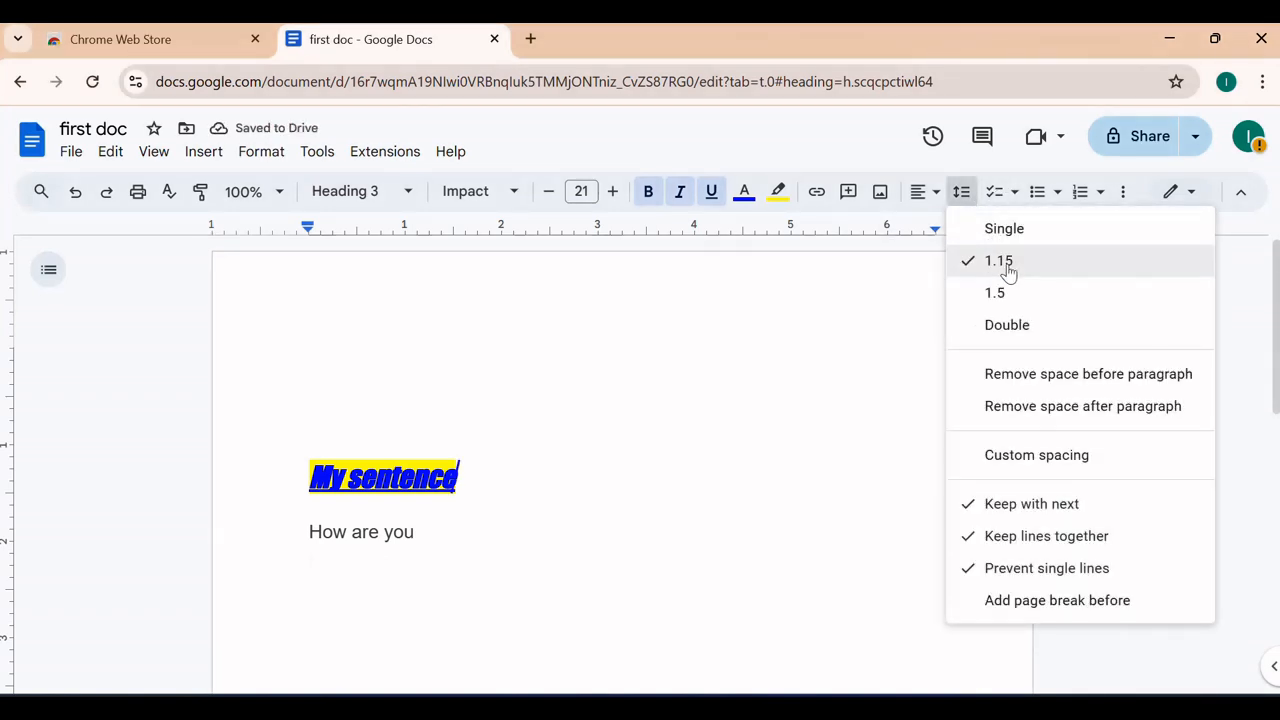
left_click(1005, 232)
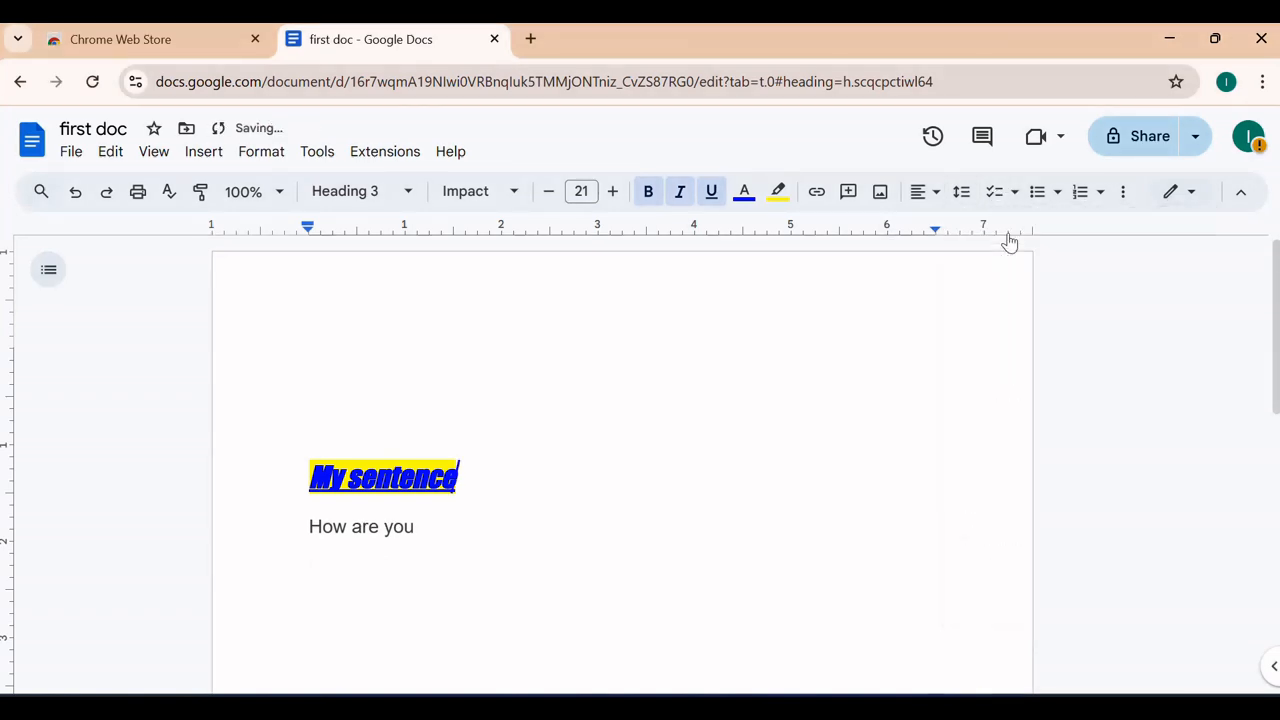
left_click(970, 199)
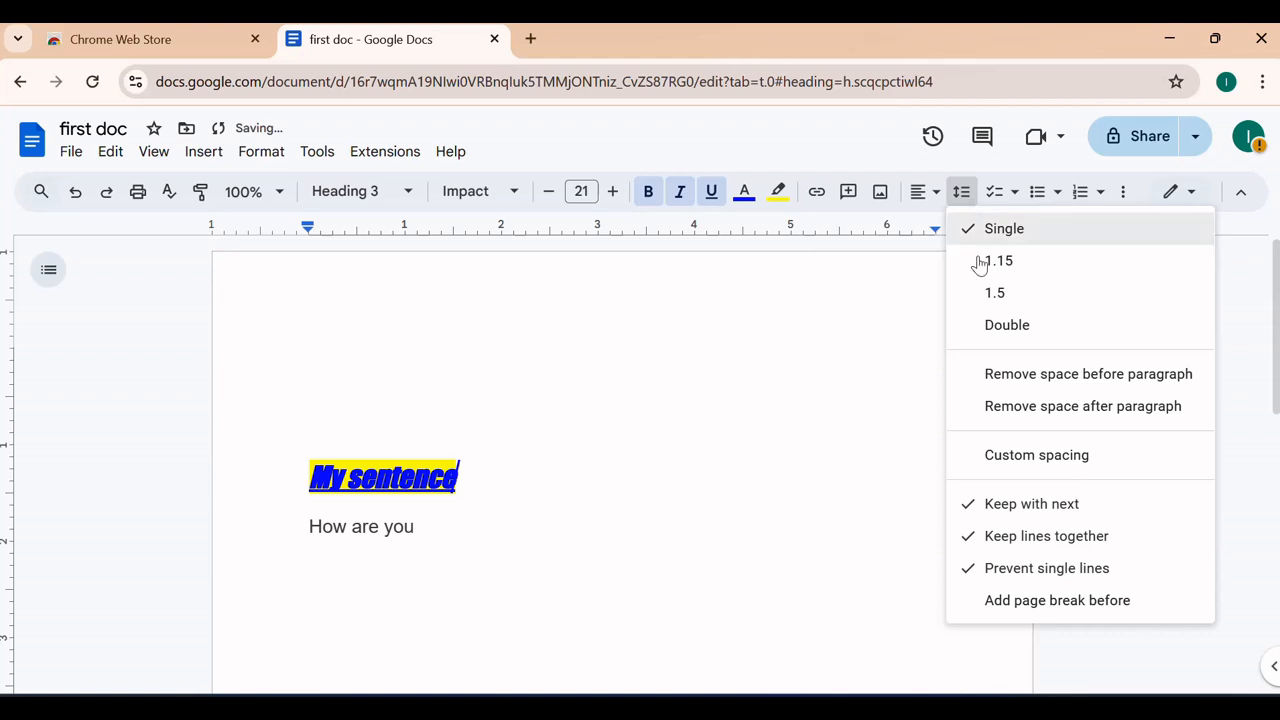
left_click(989, 326)
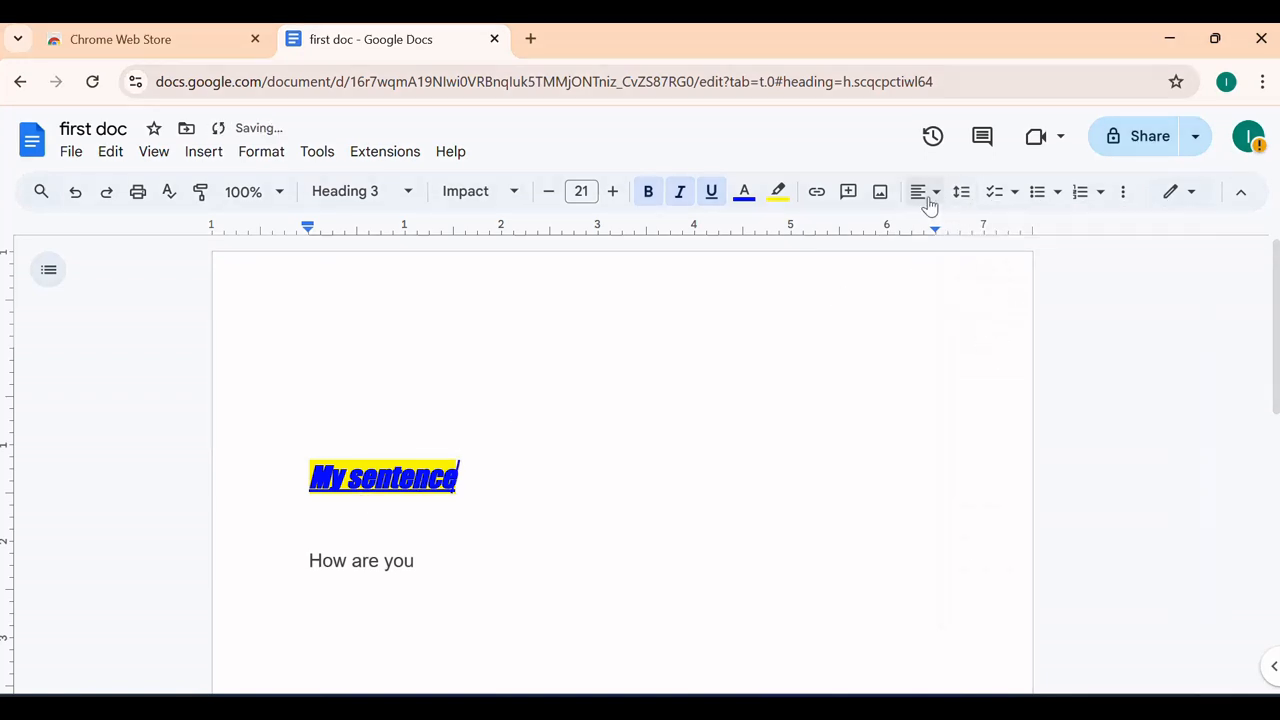
left_click(1014, 193)
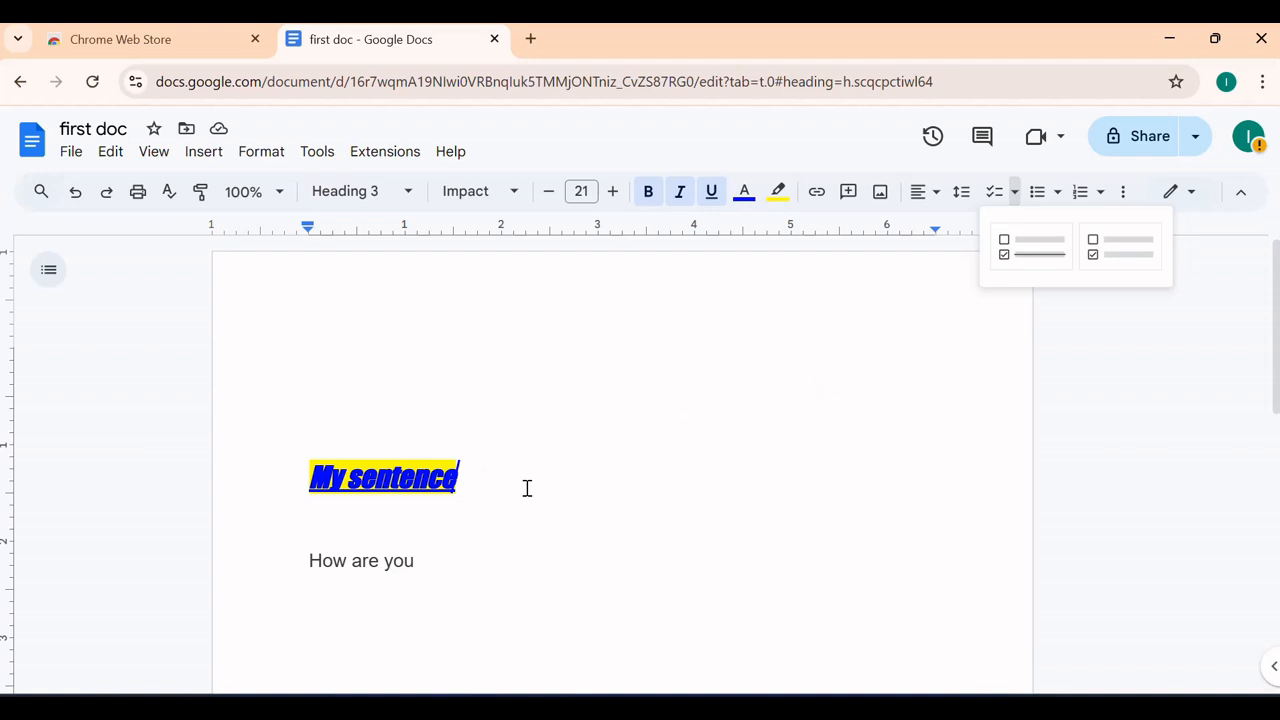
left_click_drag(527, 488, 298, 453)
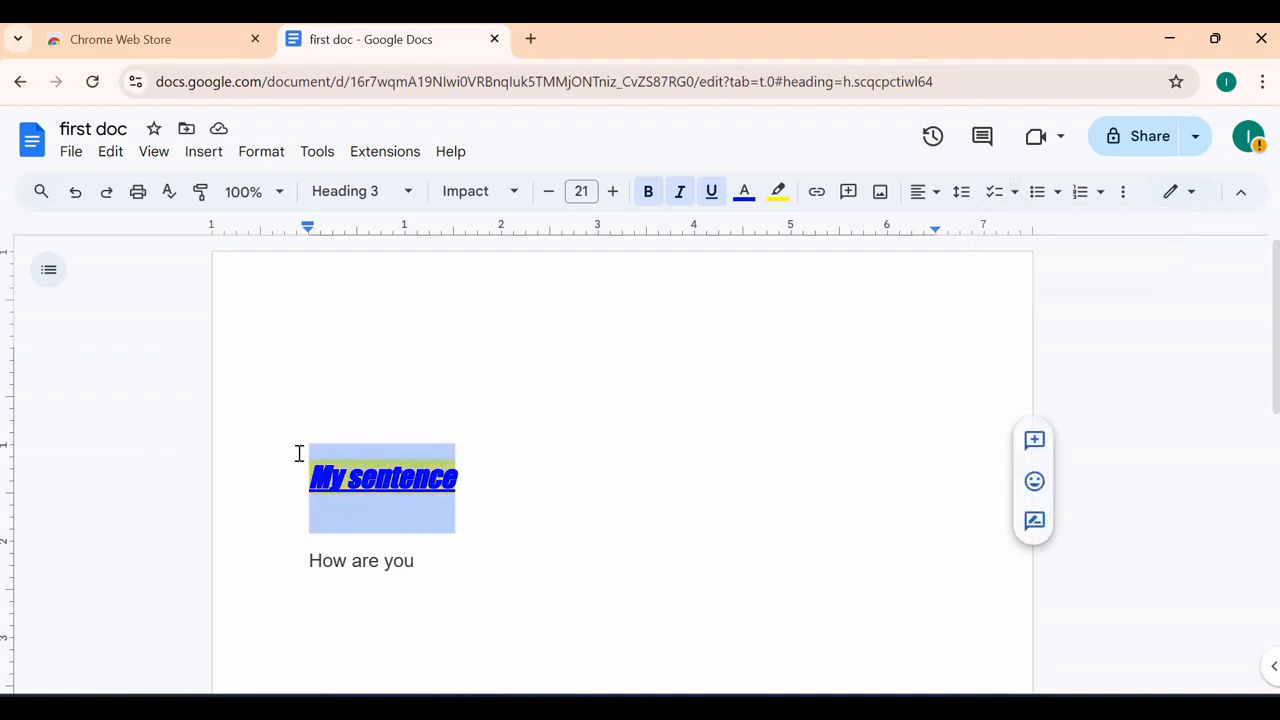
left_click(1015, 194)
left_click(1030, 246)
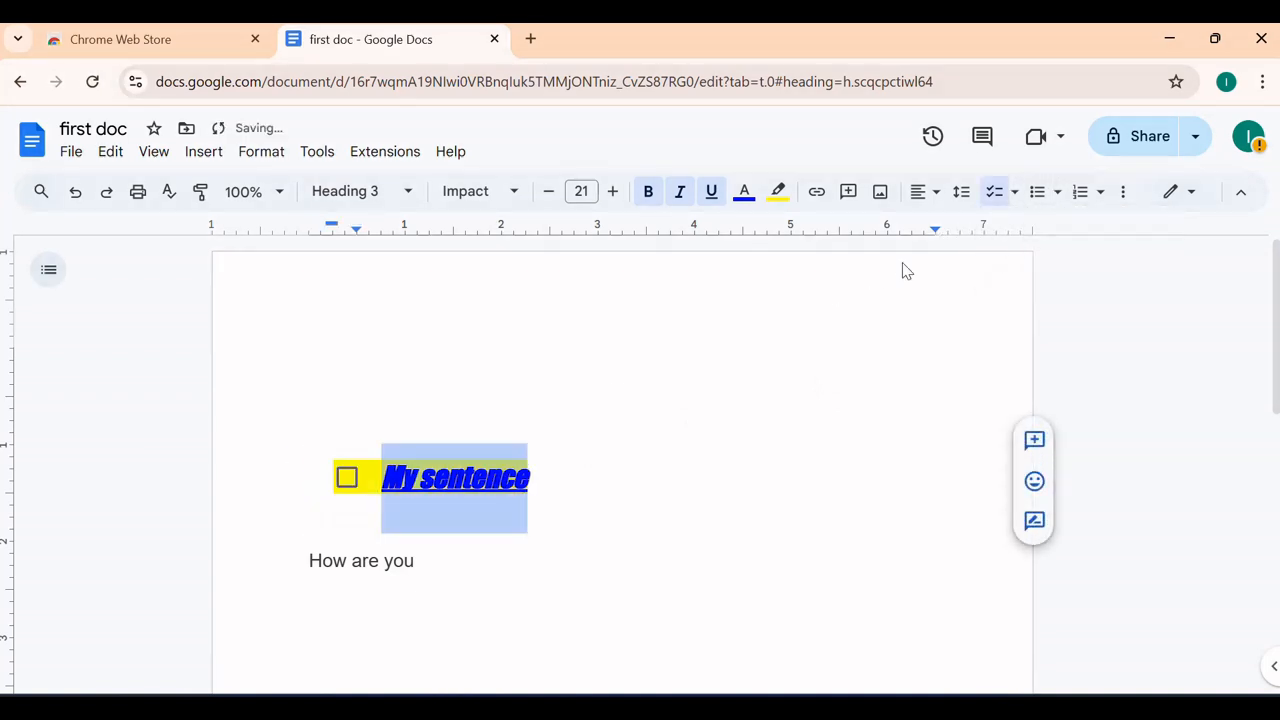
left_click(347, 478)
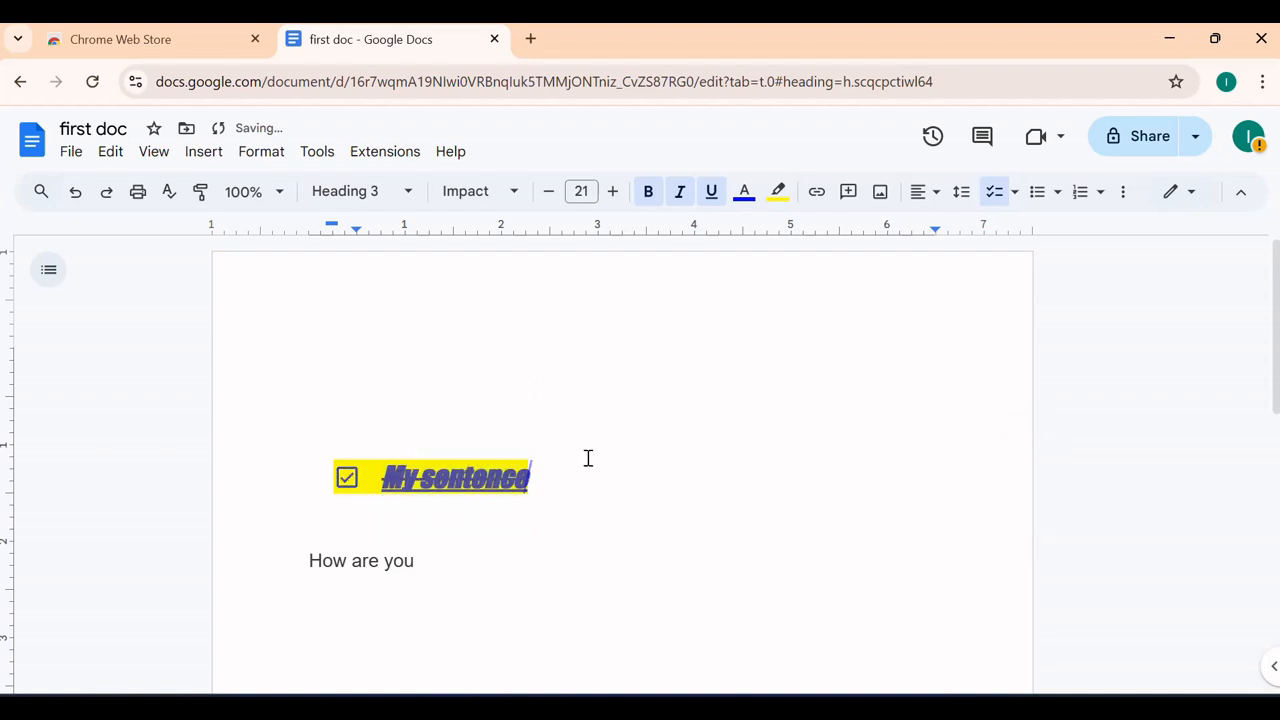
left_click(347, 478)
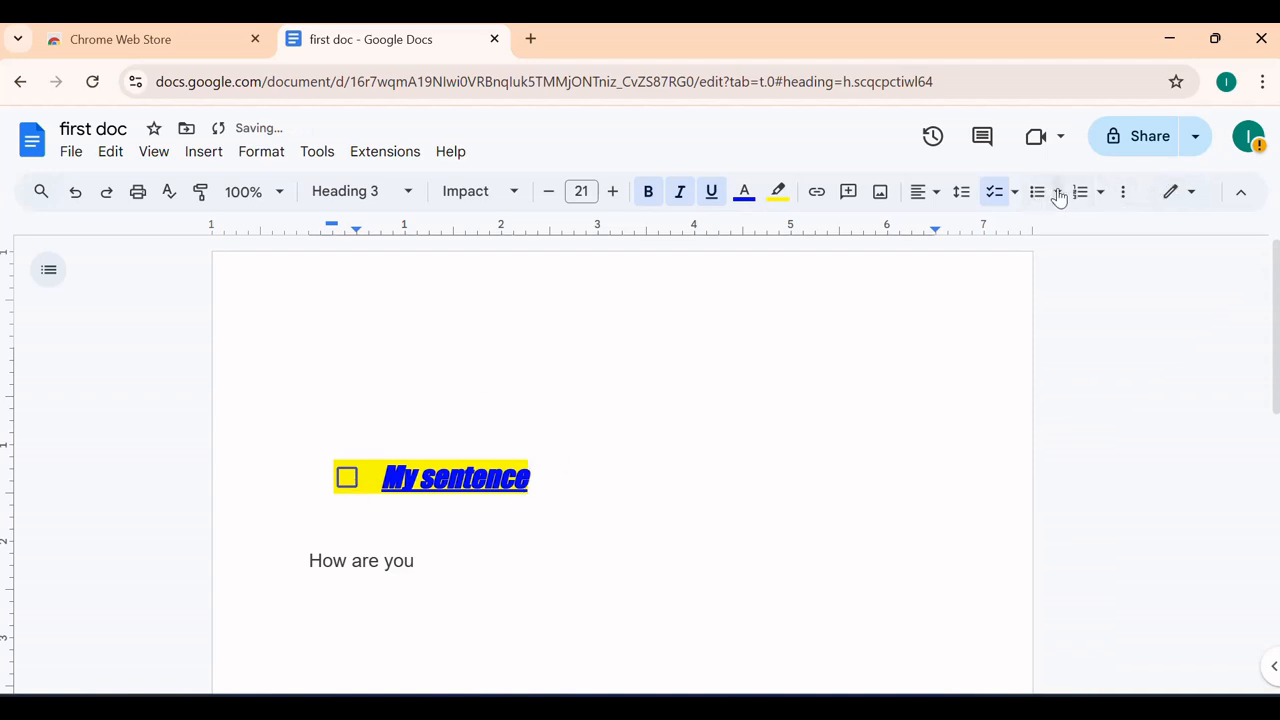
left_click(1098, 192)
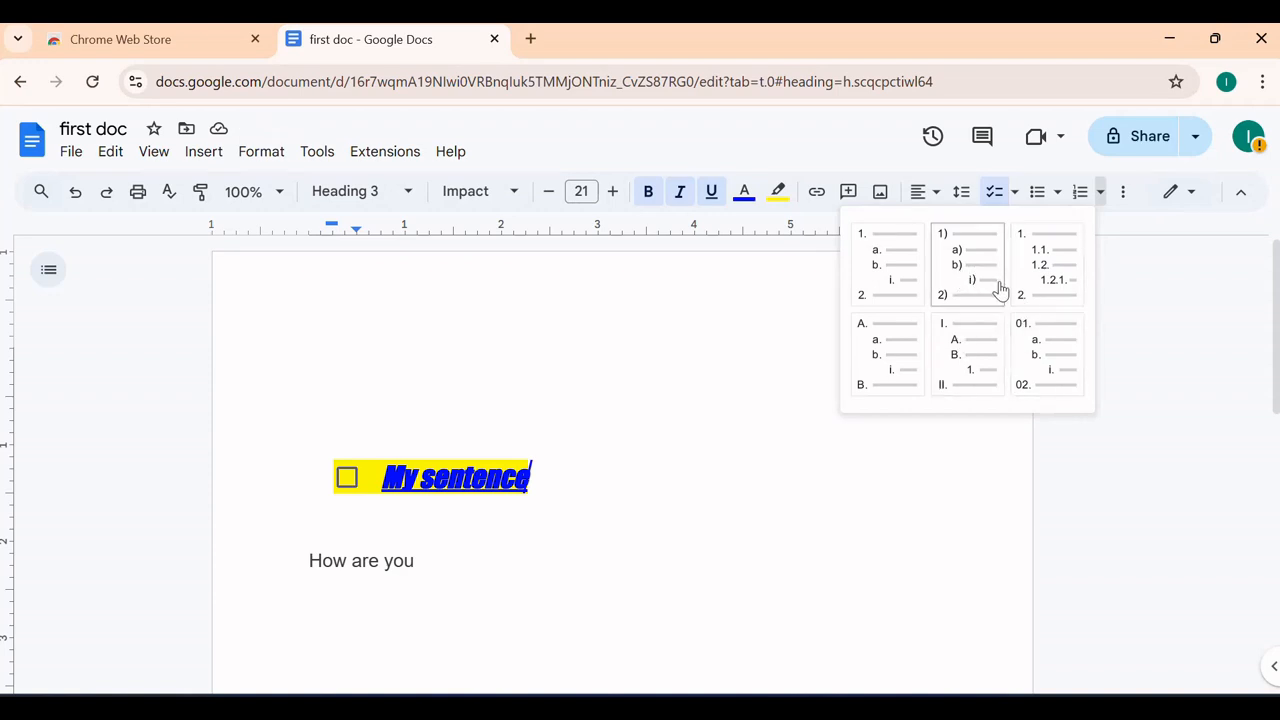
left_click(1060, 196)
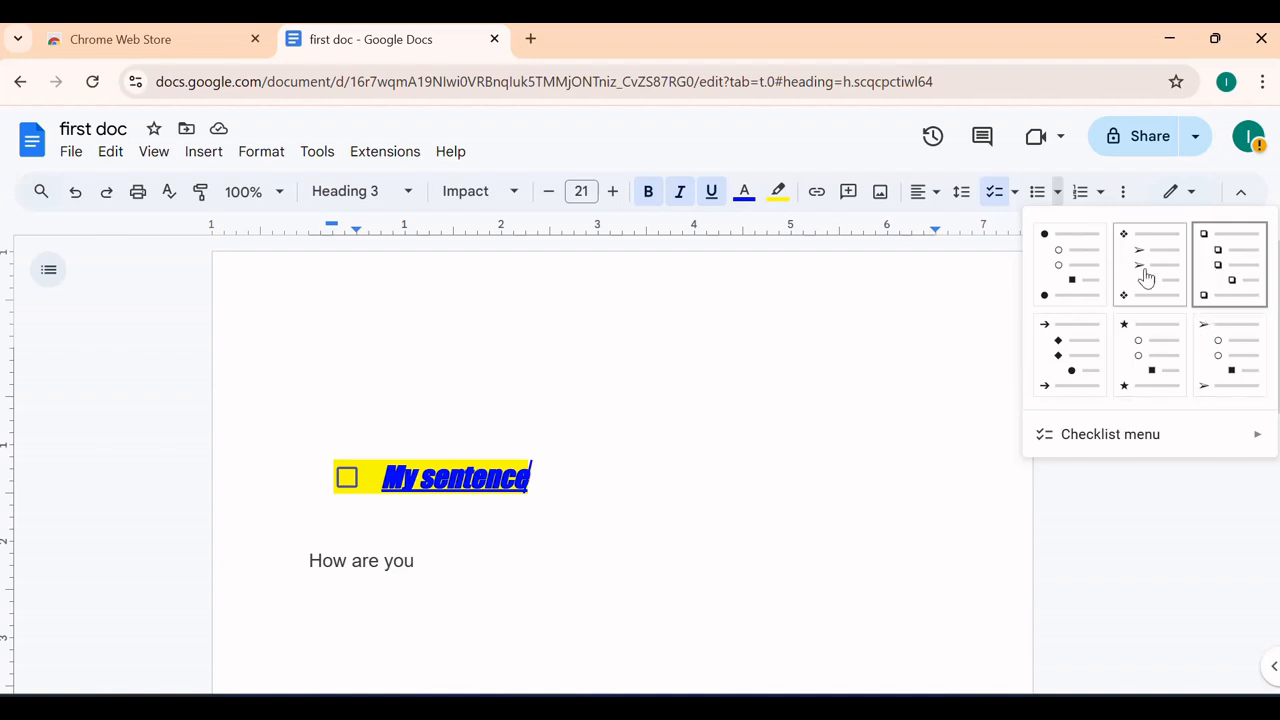
left_click(922, 369)
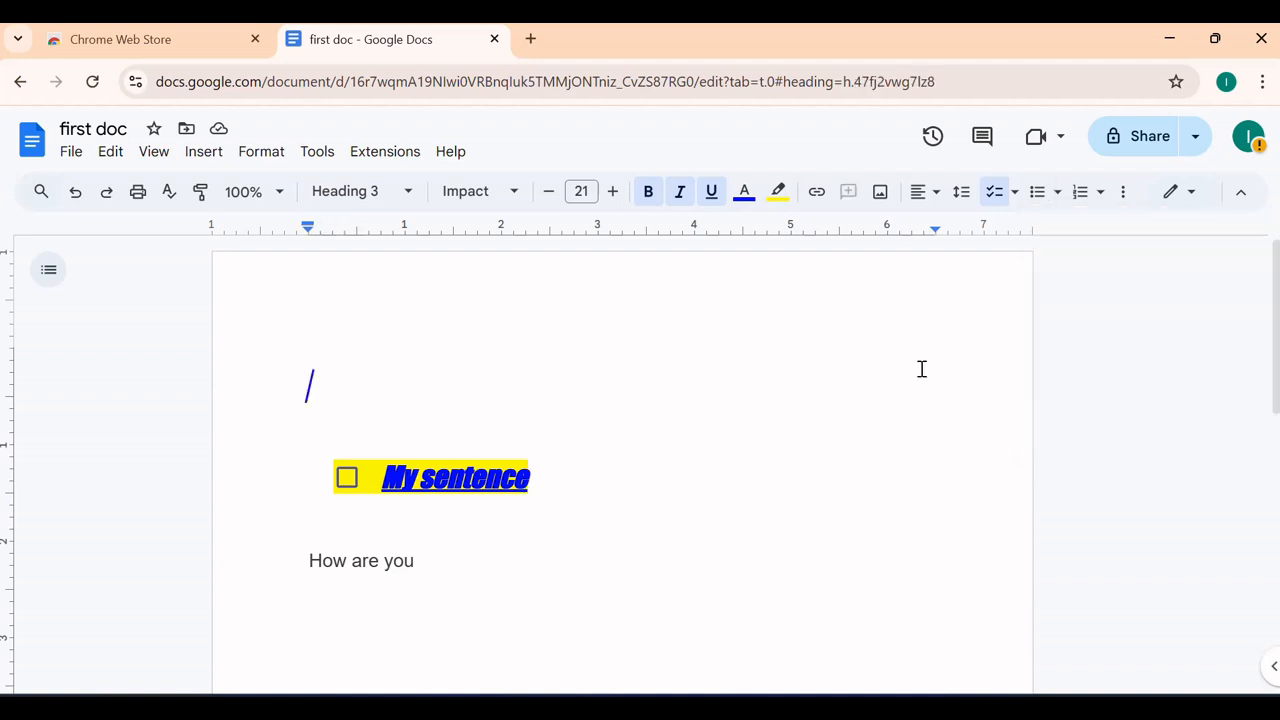
left_click(1121, 199)
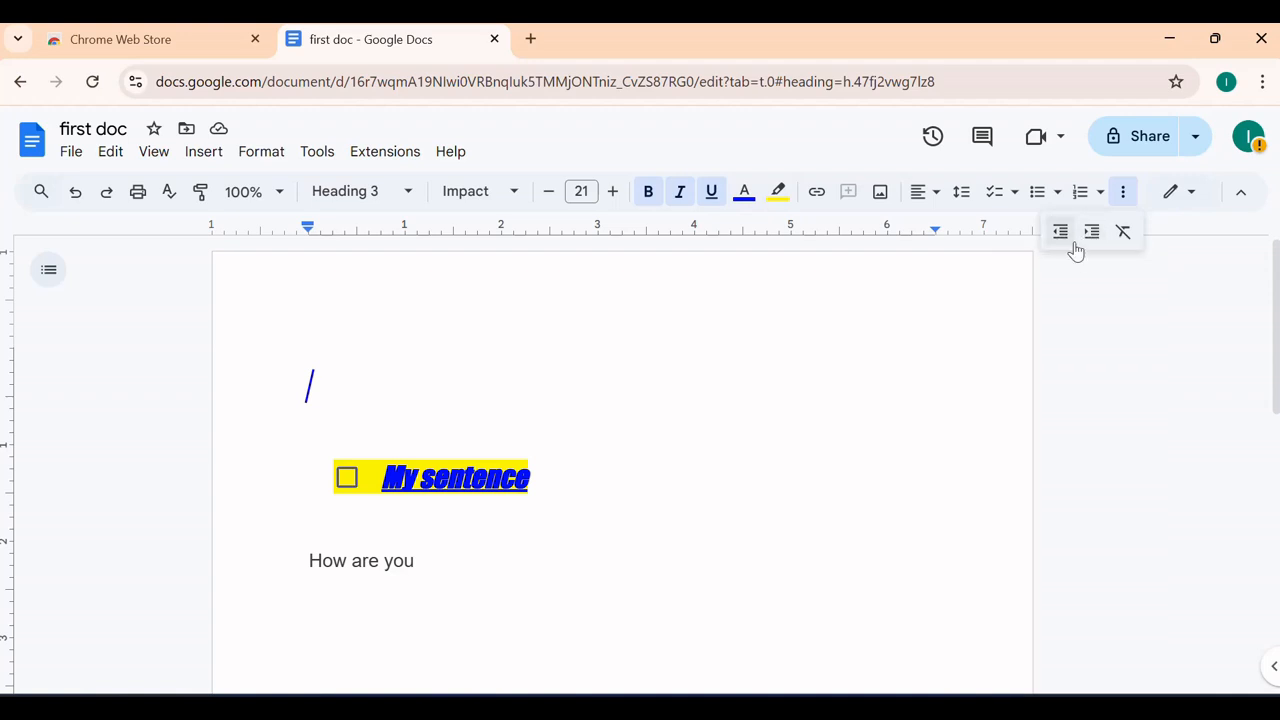
left_click(1200, 199)
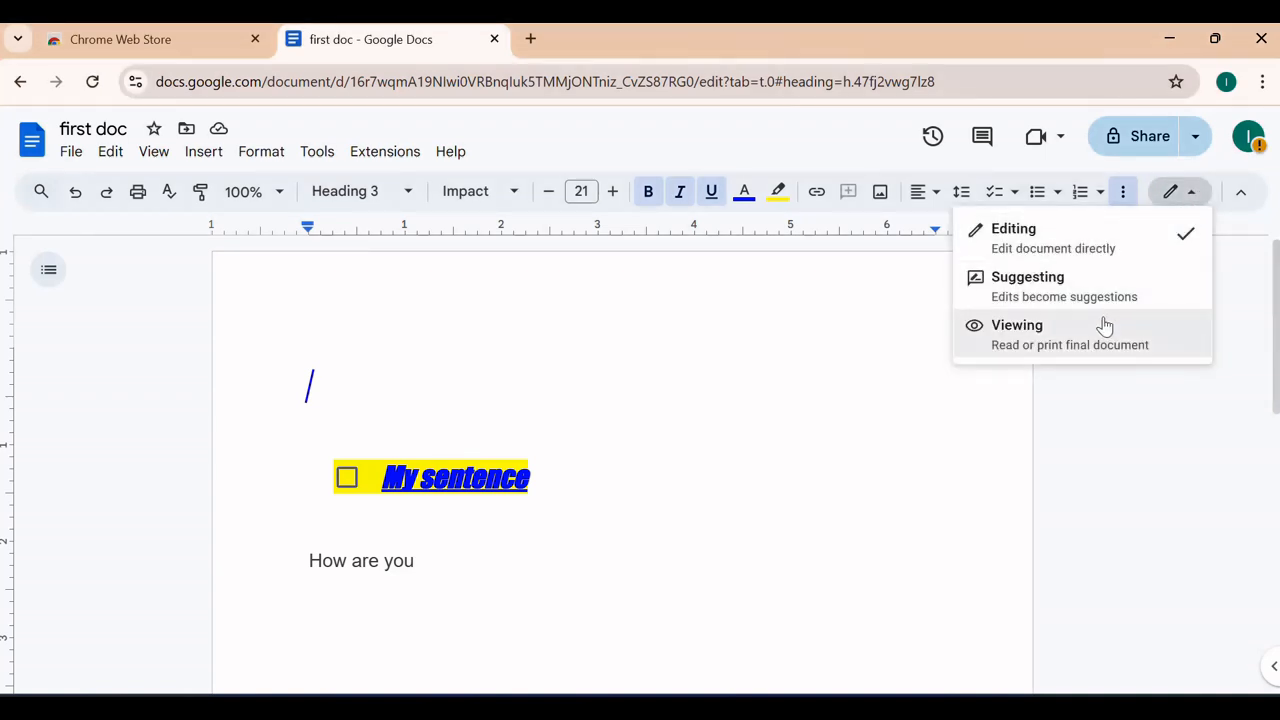
left_click(1101, 331)
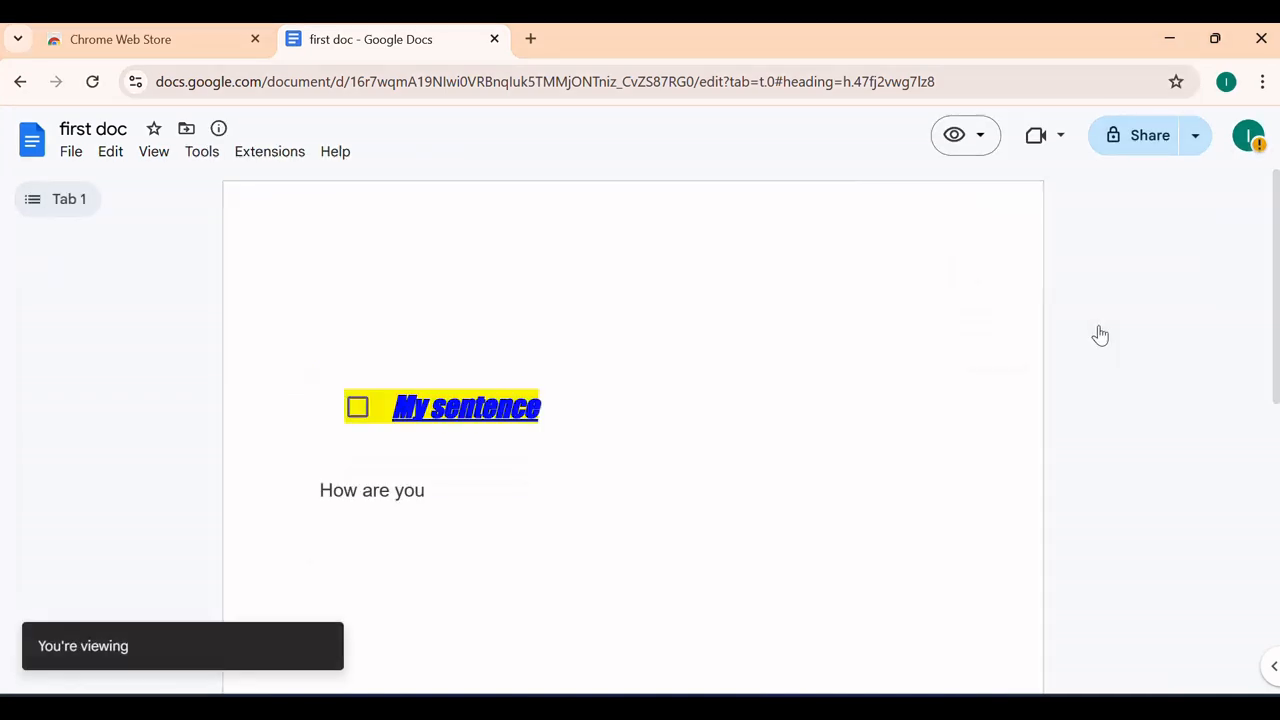
scroll(838, 372, "down", 2)
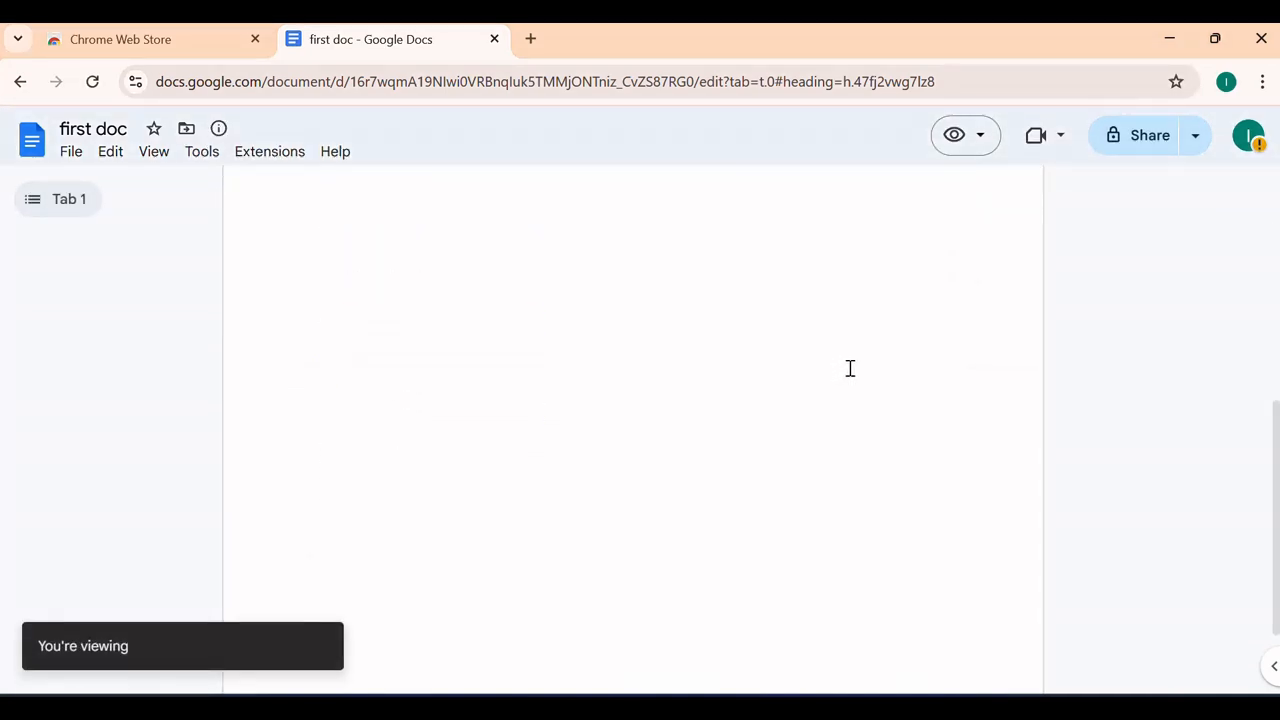
scroll(862, 355, "up", 2)
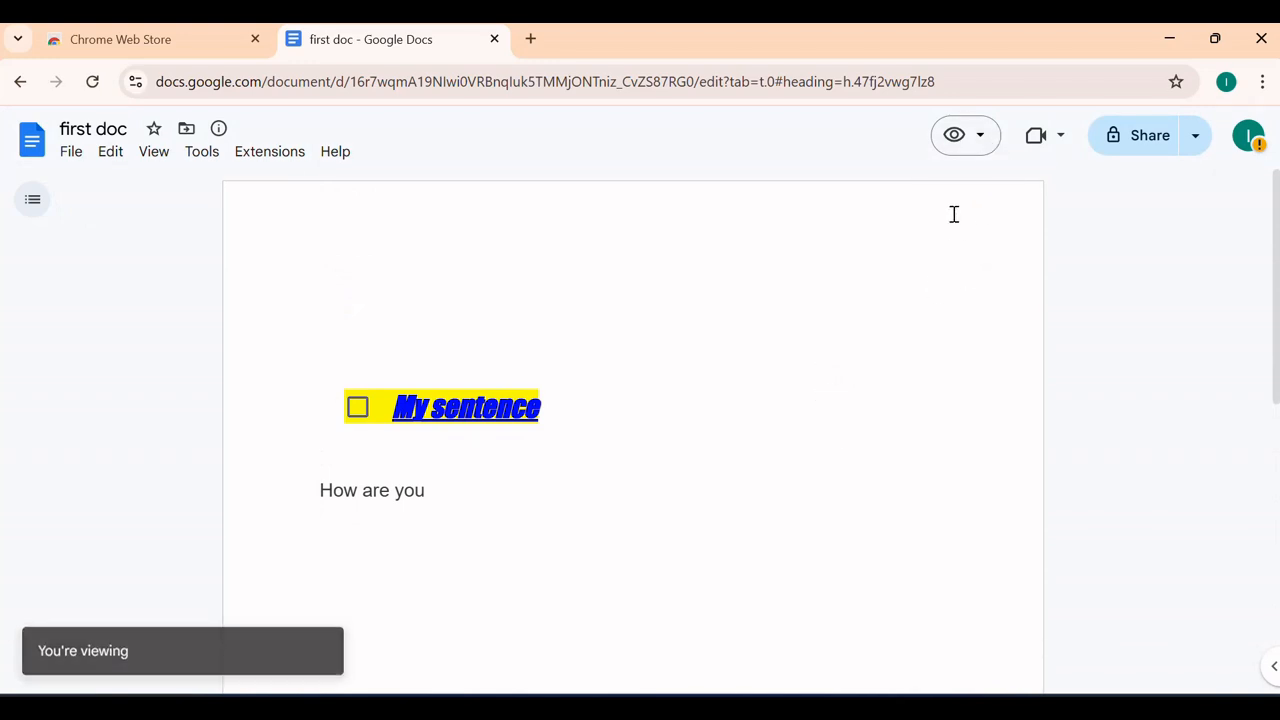
left_click(982, 148)
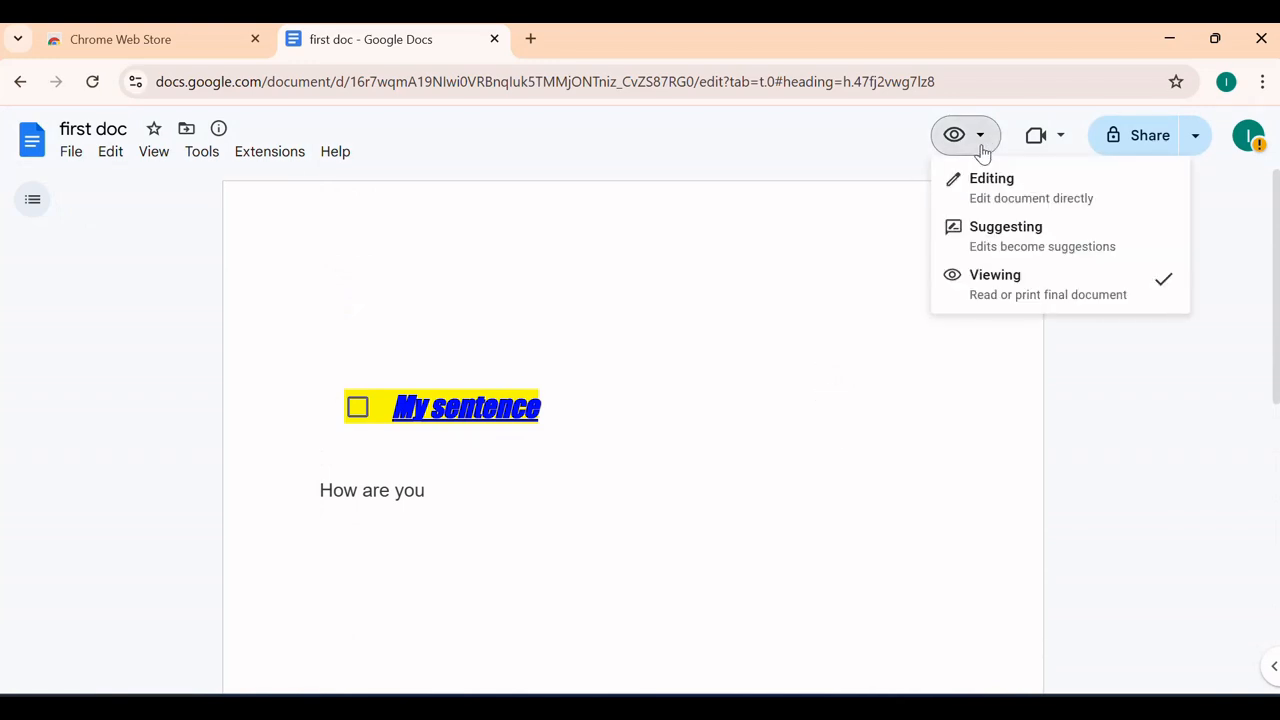
left_click(1011, 198)
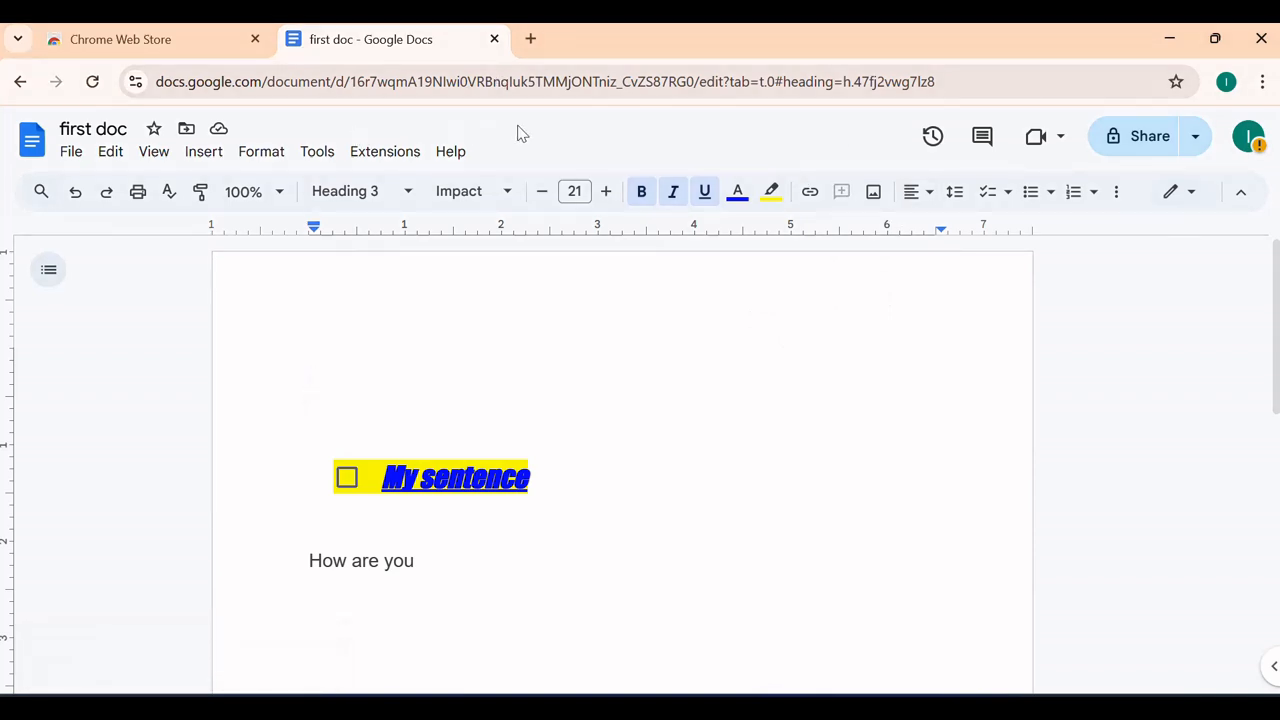
left_click(317, 152)
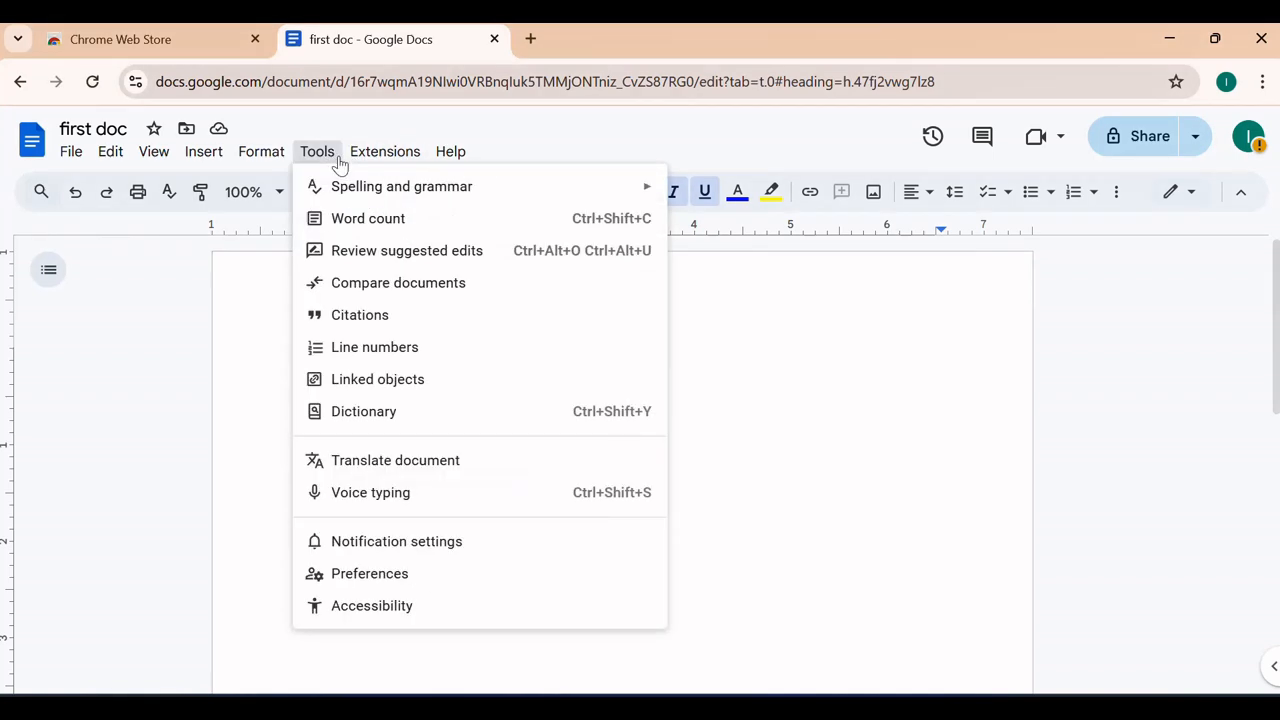
Run a spelling and grammar check, then enable the live word count showing 5 words
mouse_move(389, 197)
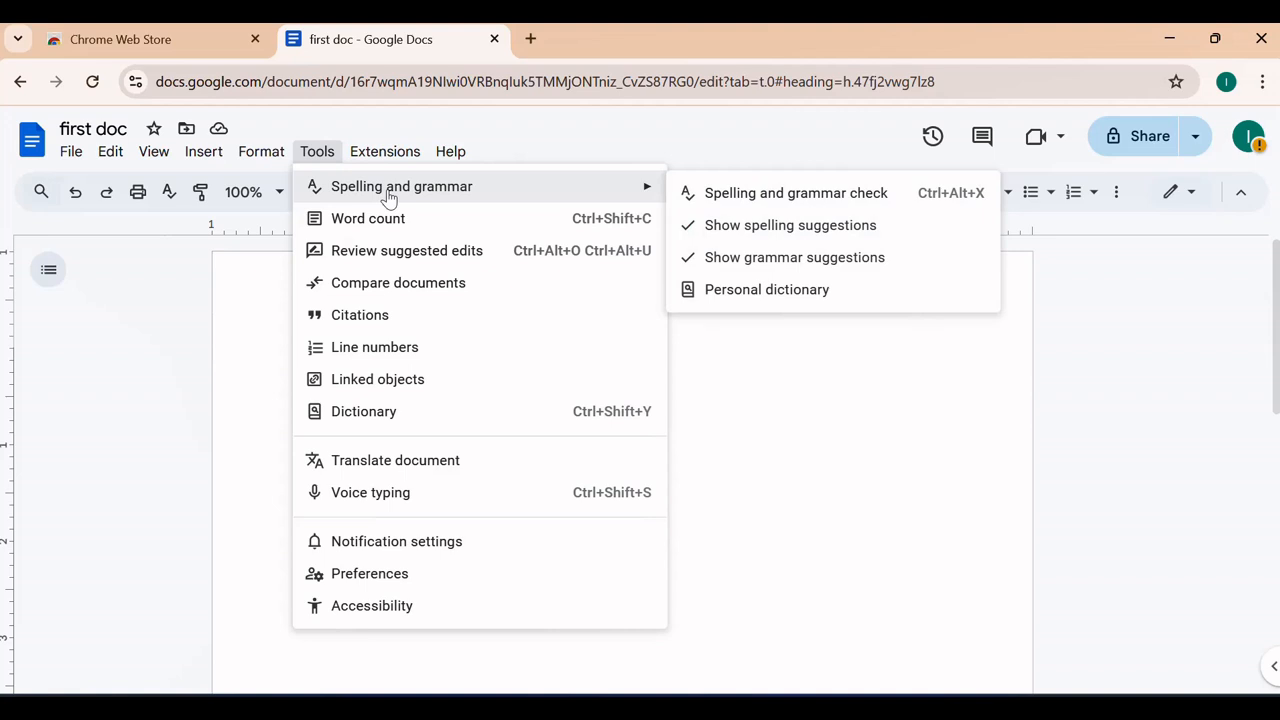
left_click(738, 197)
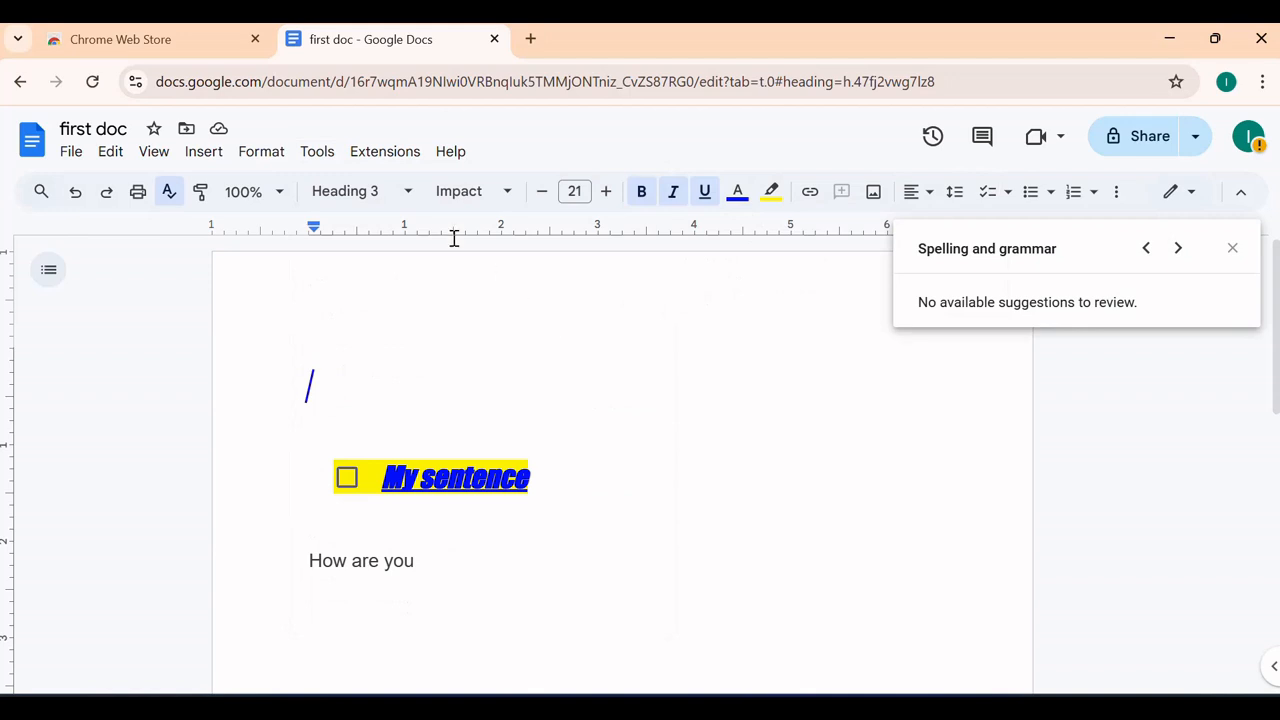
left_click(318, 152)
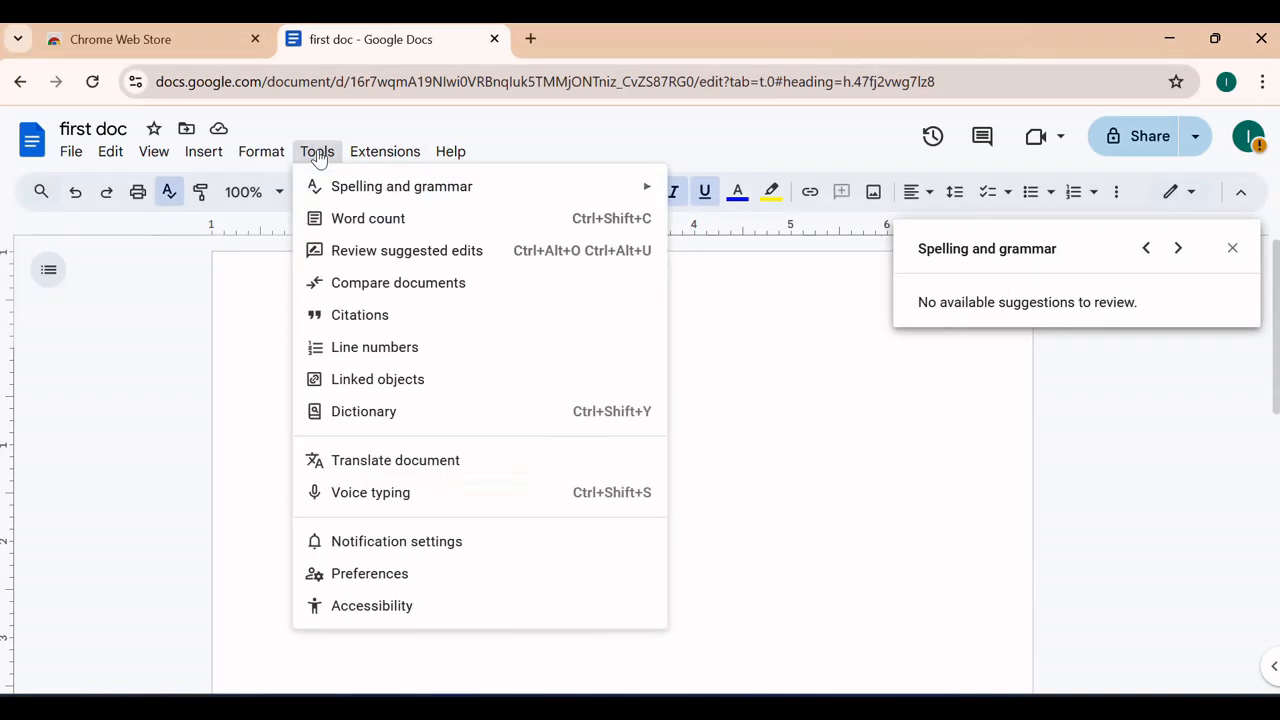
left_click(362, 222)
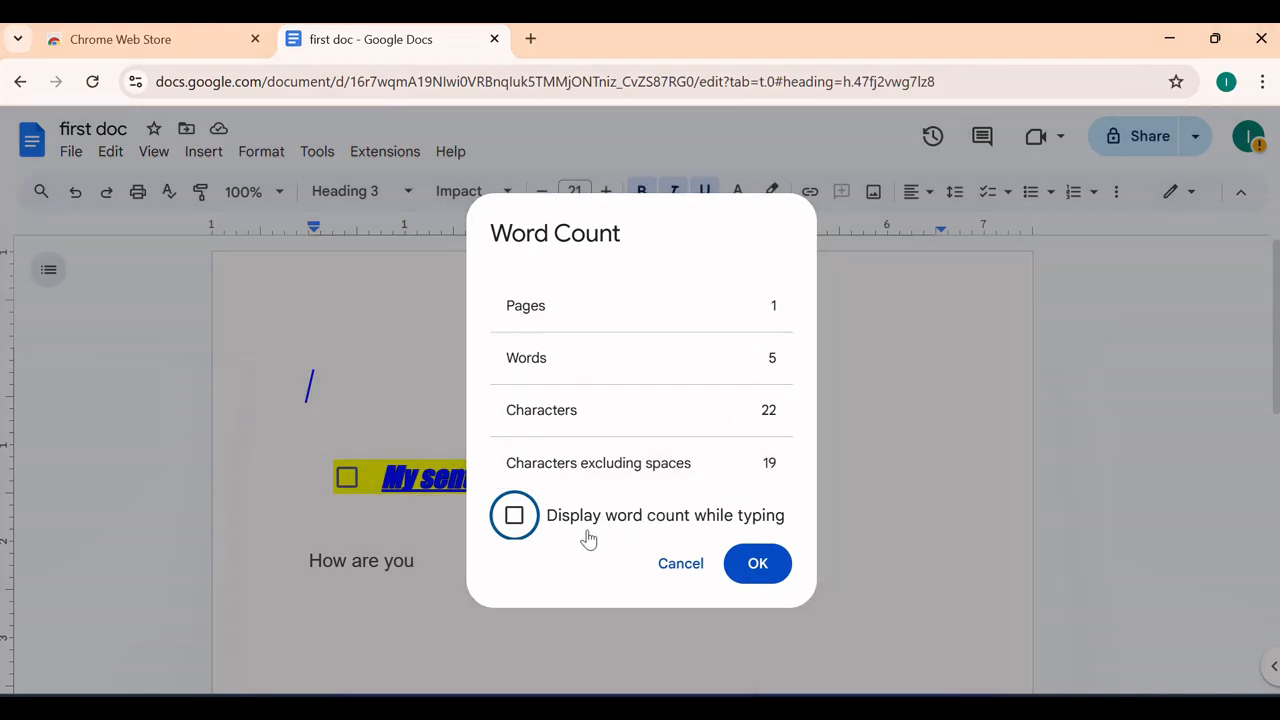
left_click(514, 518)
left_click(754, 572)
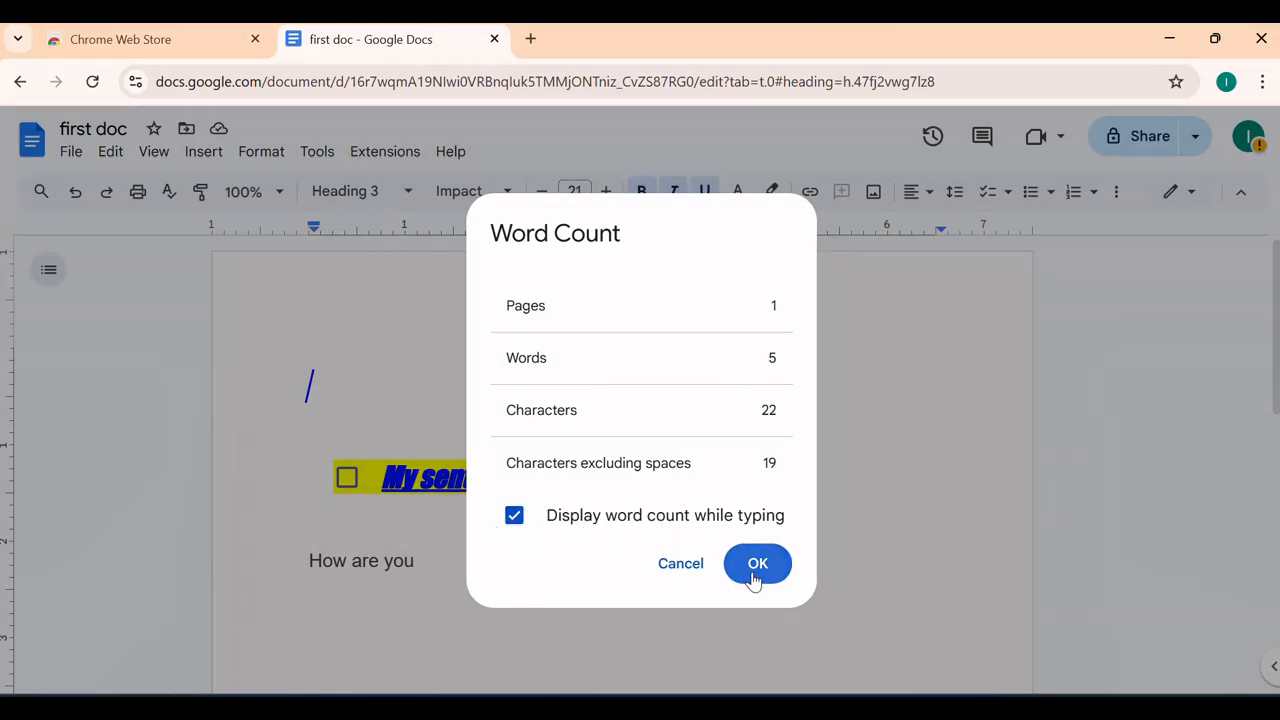
scroll(681, 536, "down", 3)
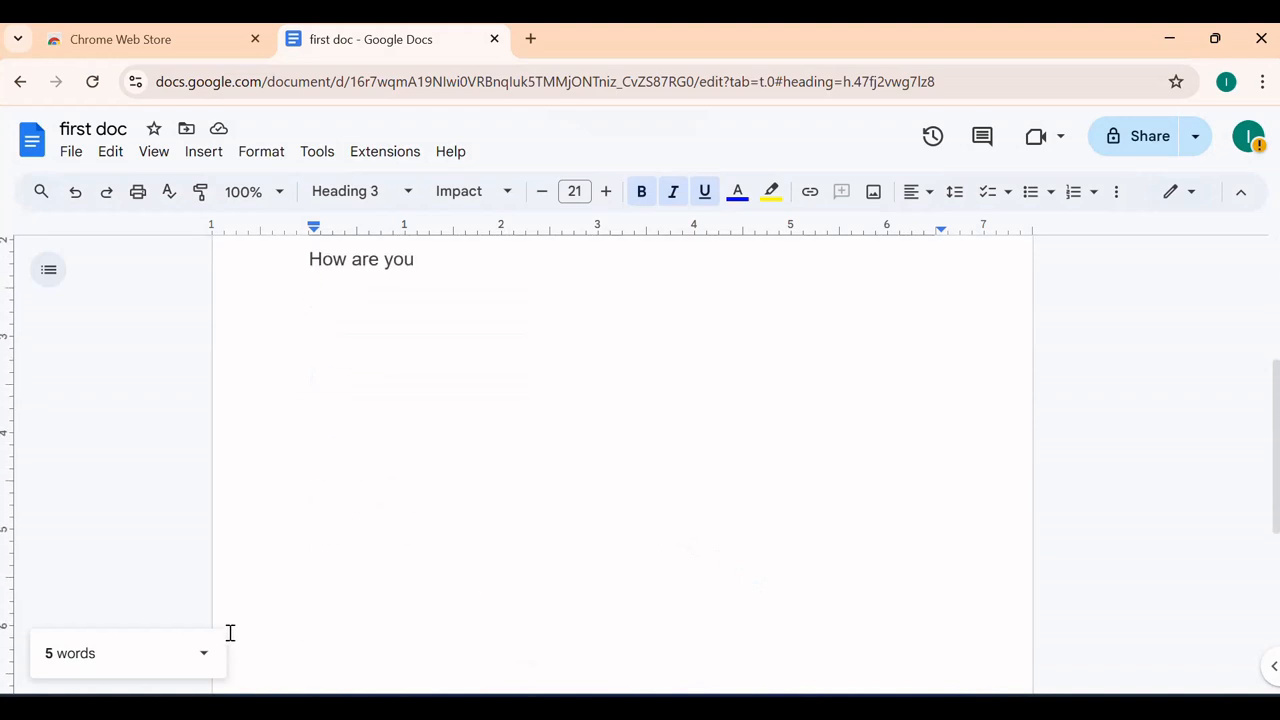
Type 'shdgdggggggg sgsysy wsgsw wh' after 'How are you', raising the word count to 9
scroll(597, 489, "up", 2)
left_click(480, 466)
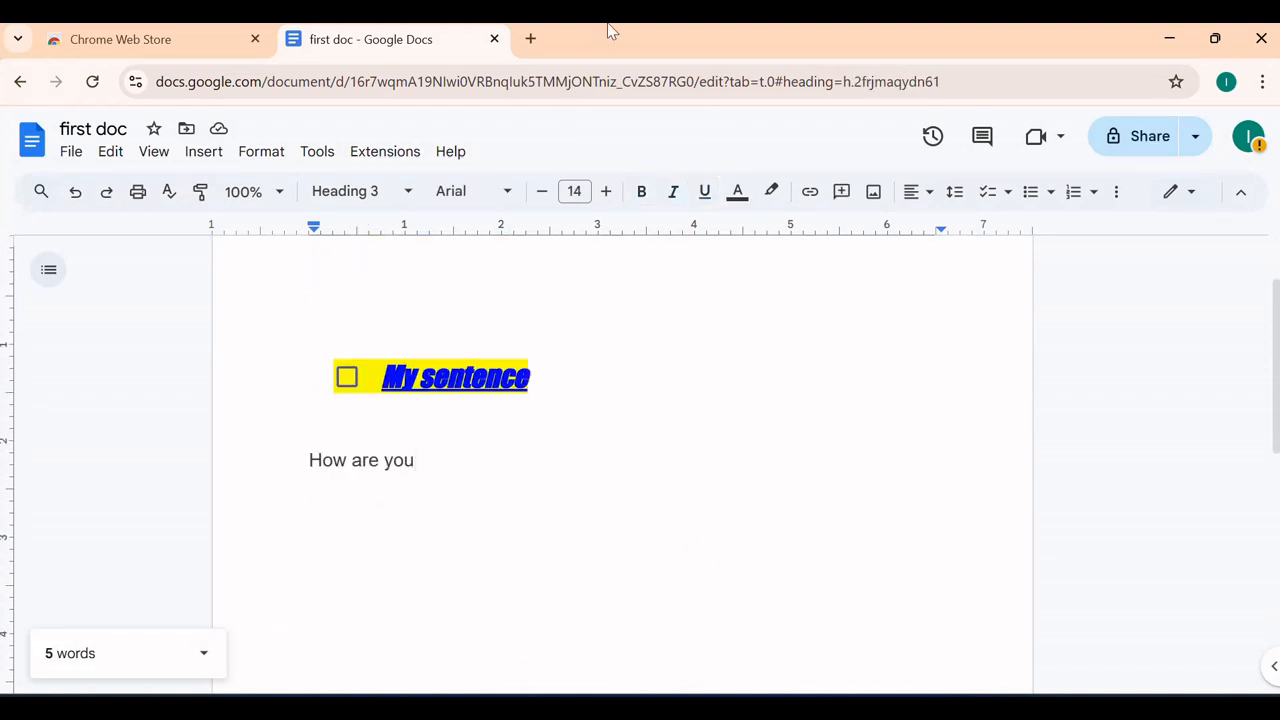
type("shdgdgggggg")
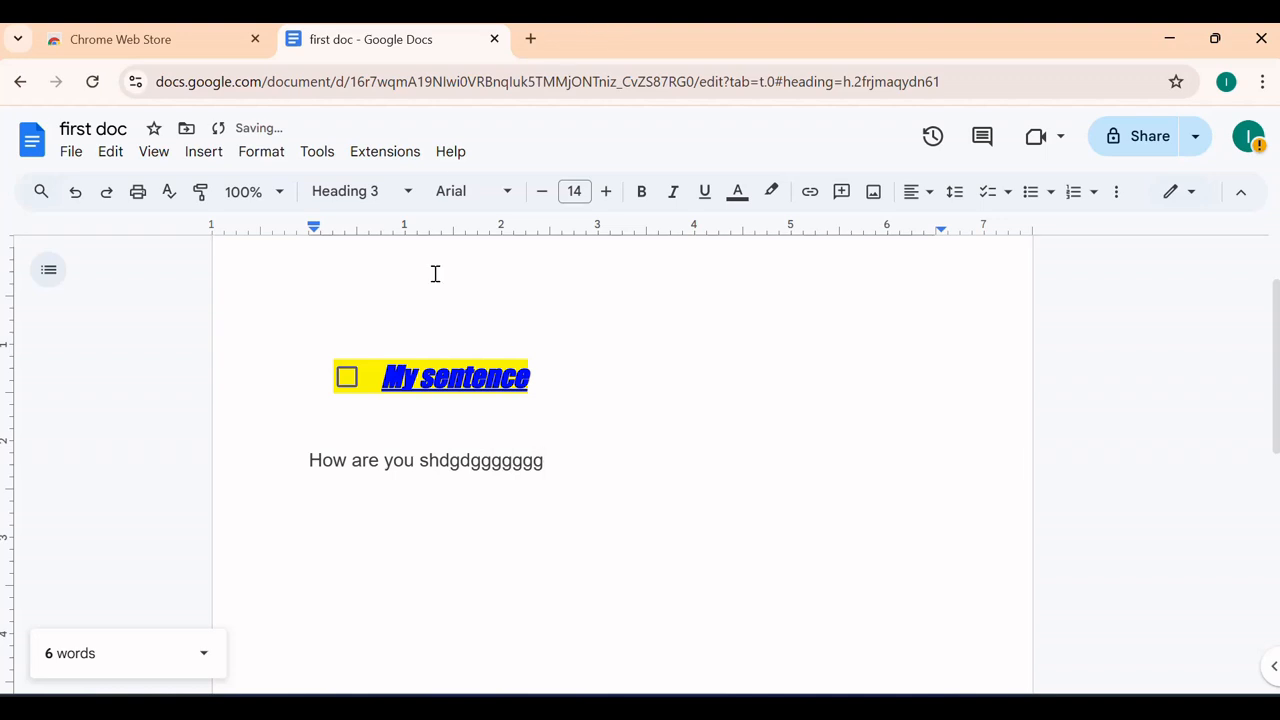
type("g sgsysy wsgsw")
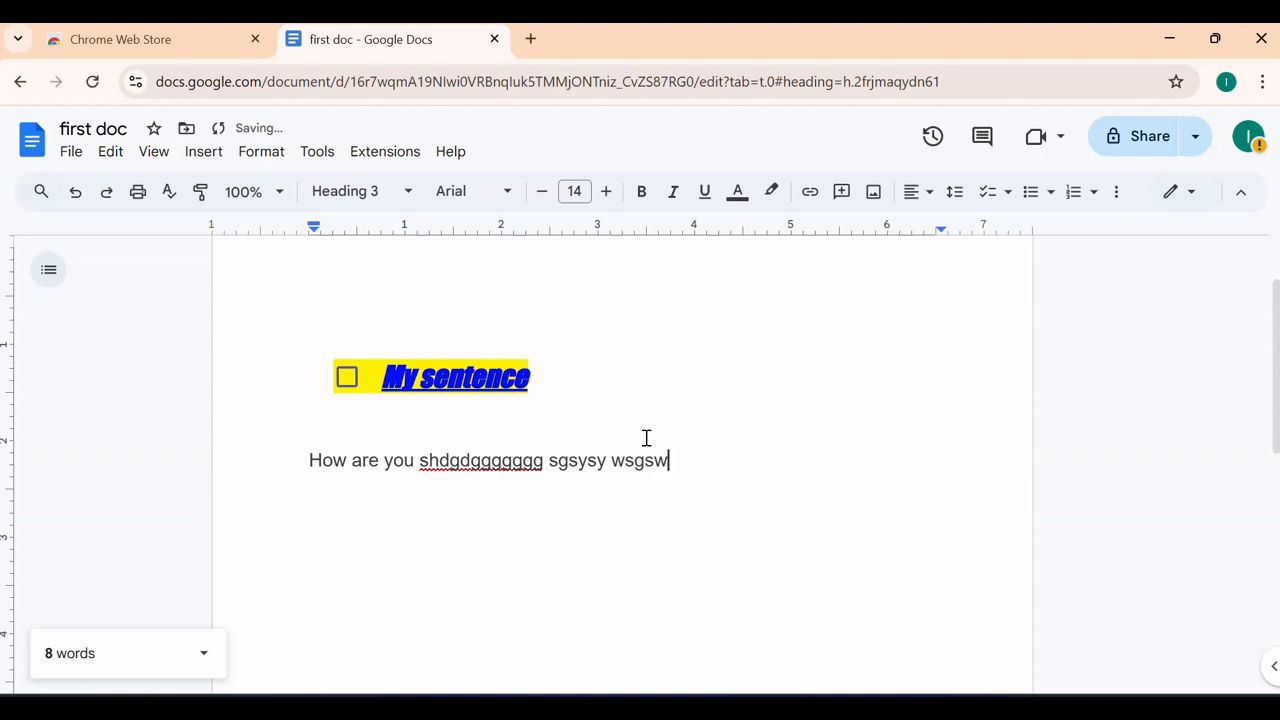
type(" whw")
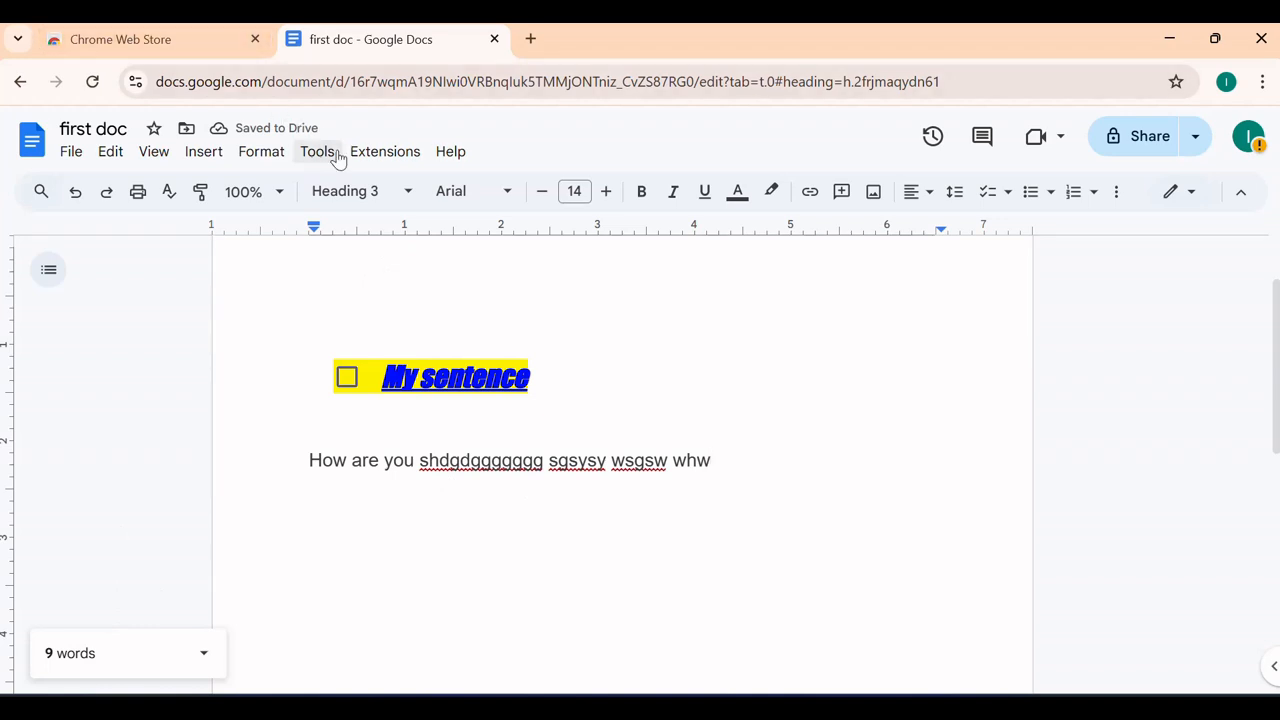
left_click(203, 153)
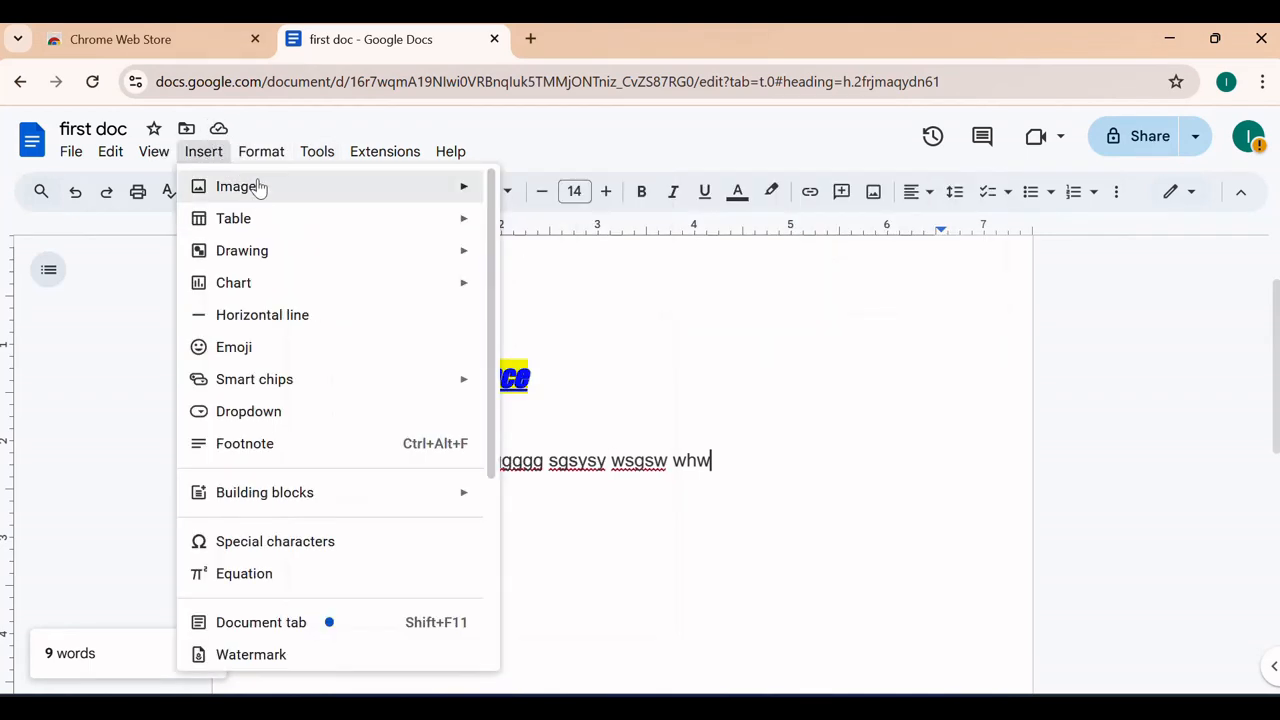
Upload the 'download' elephant photo from Pictures below the text and widen it slightly
mouse_move(266, 199)
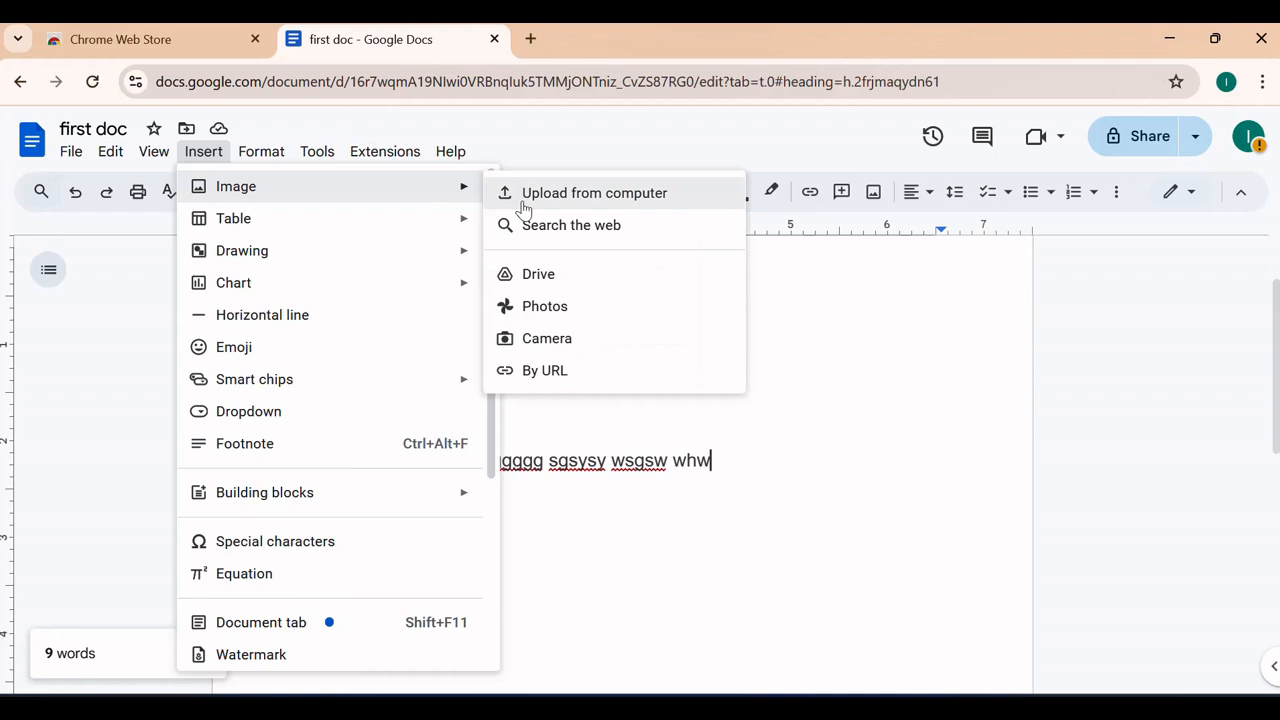
left_click(538, 198)
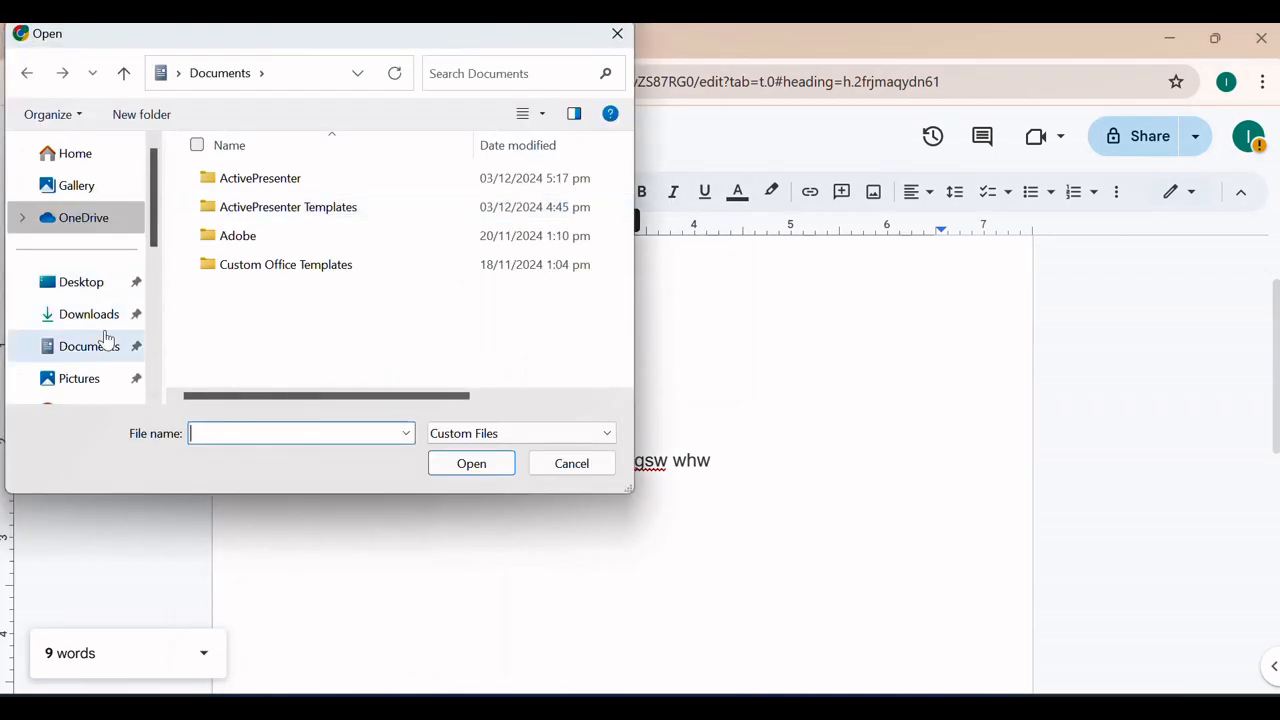
left_click(89, 376)
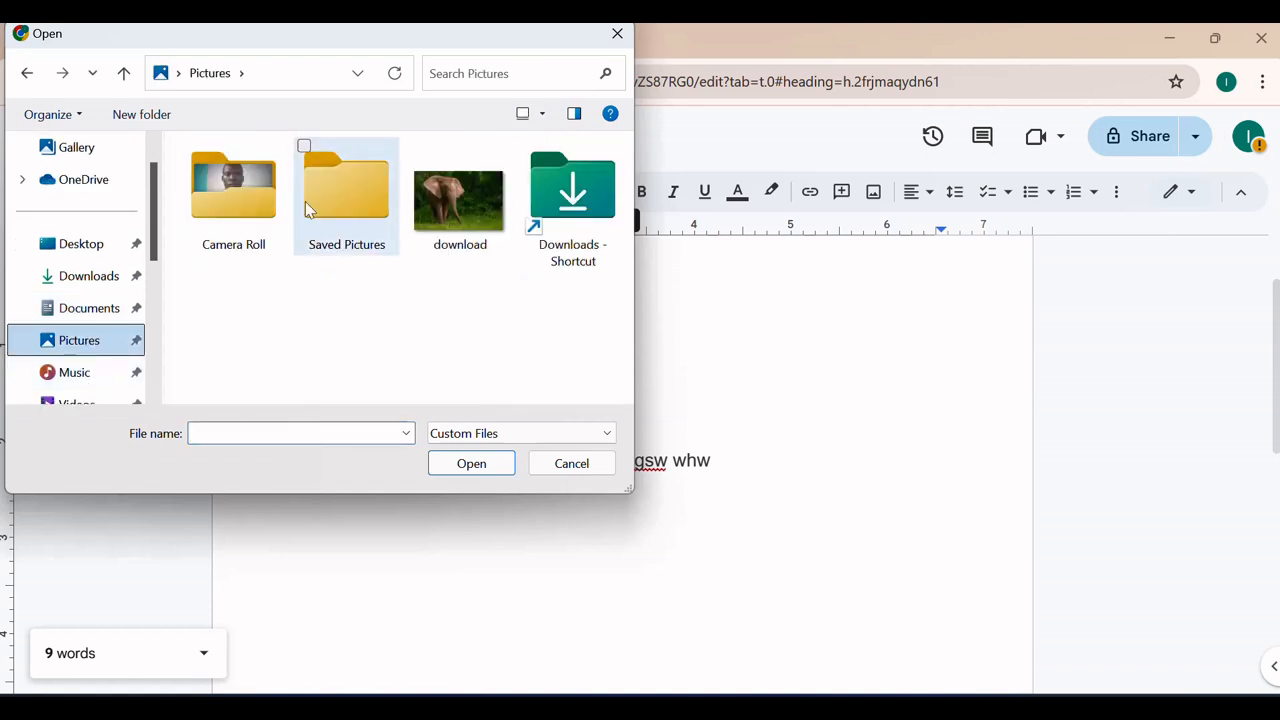
left_click(458, 200)
left_click(467, 463)
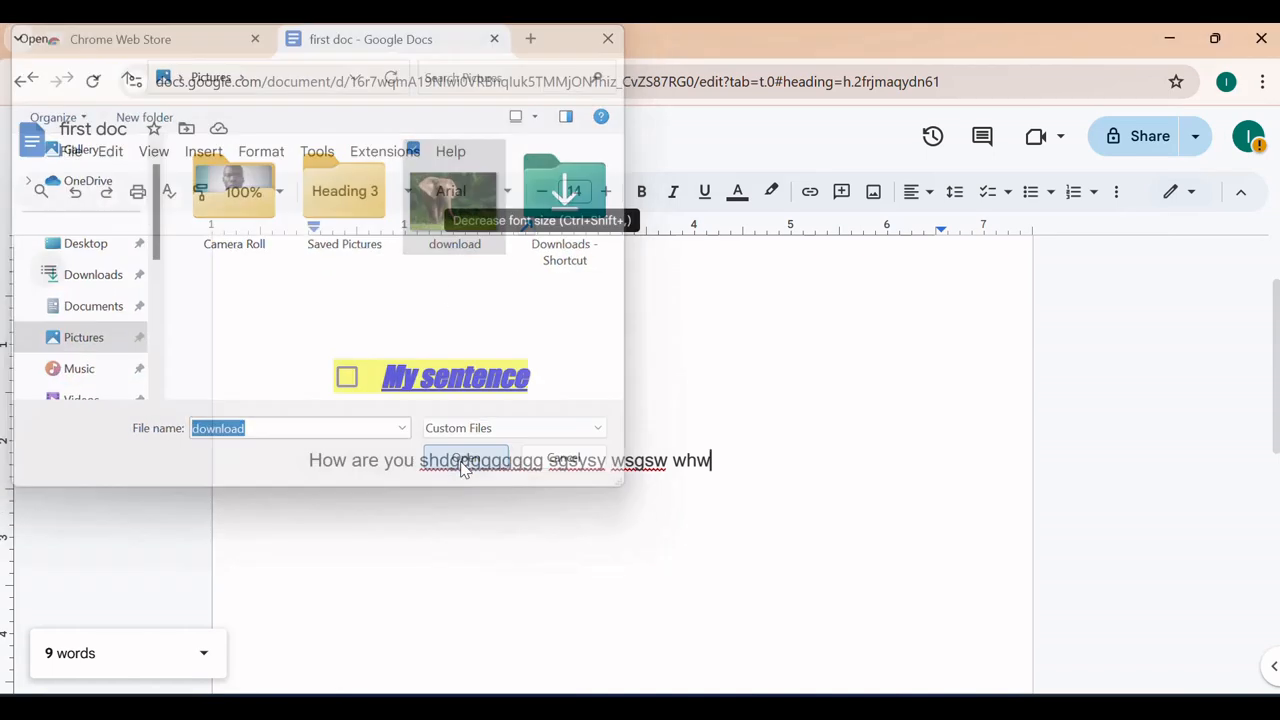
left_click(549, 534)
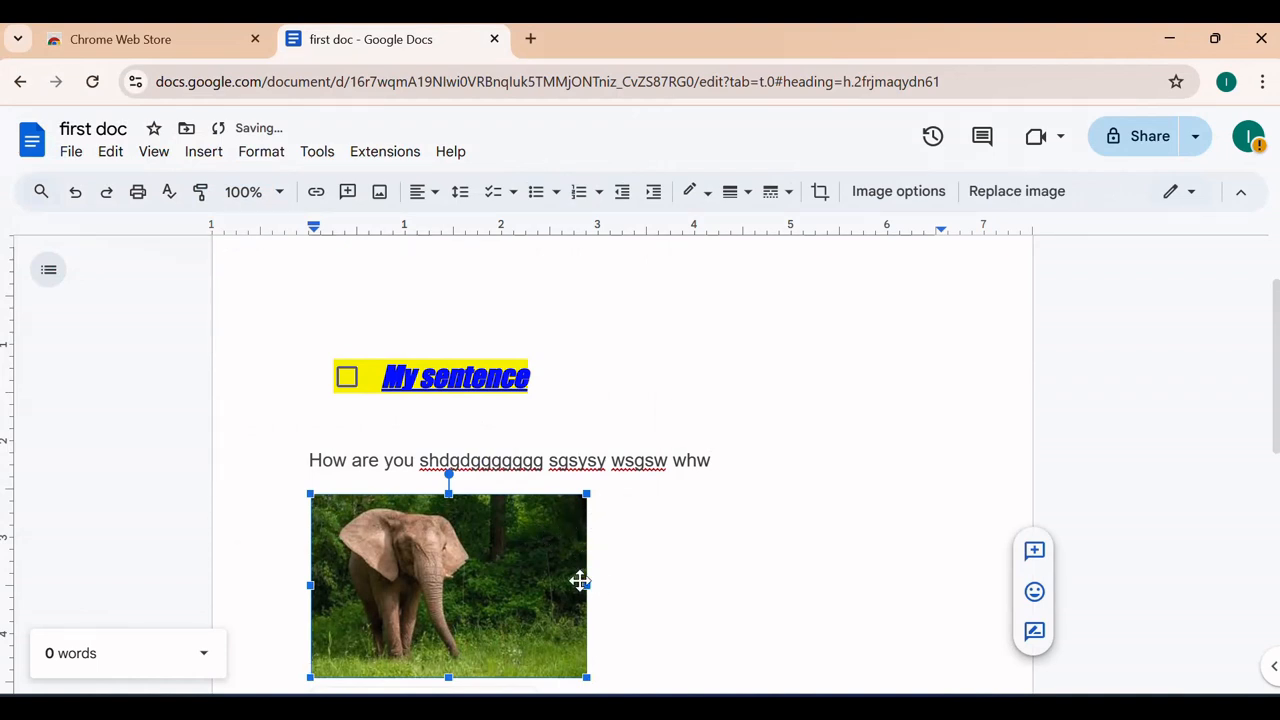
mouse_move(583, 586)
left_mouse_down()
mouse_move(651, 583)
mouse_move(596, 584)
left_mouse_up()
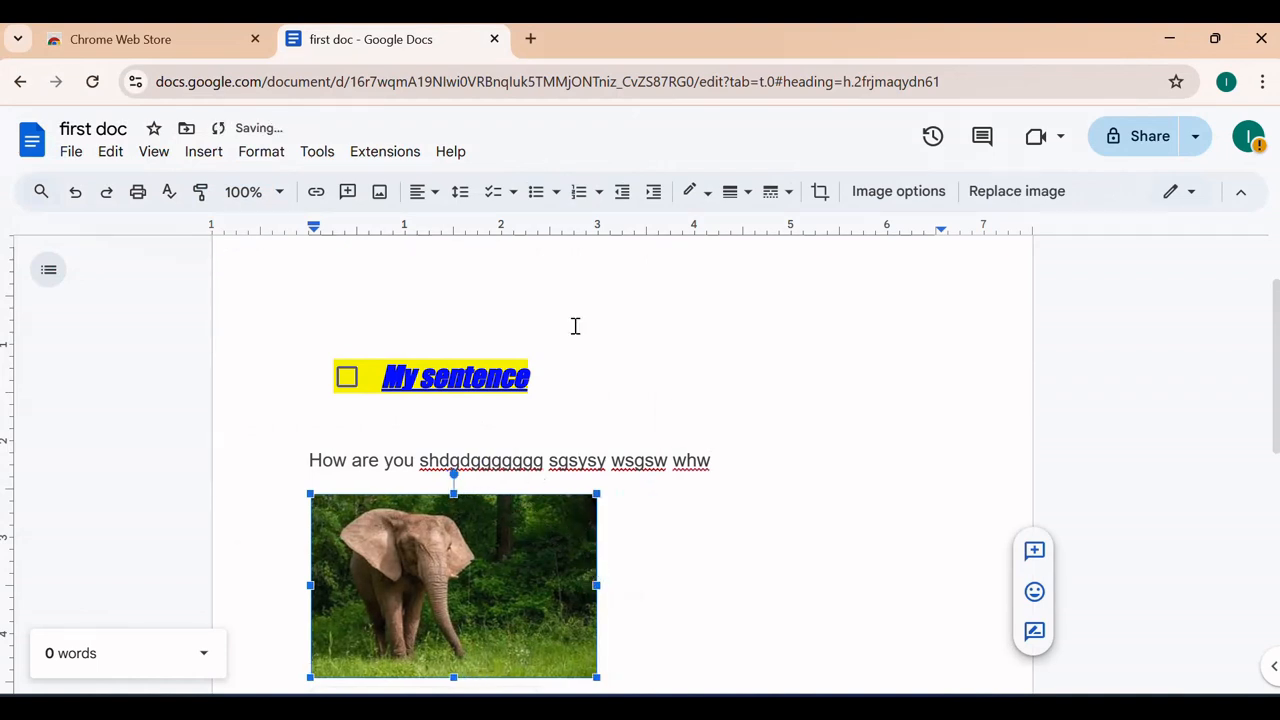
Search the web for 'ballons' and insert the colourful balloons photo under the text line
left_click(214, 162)
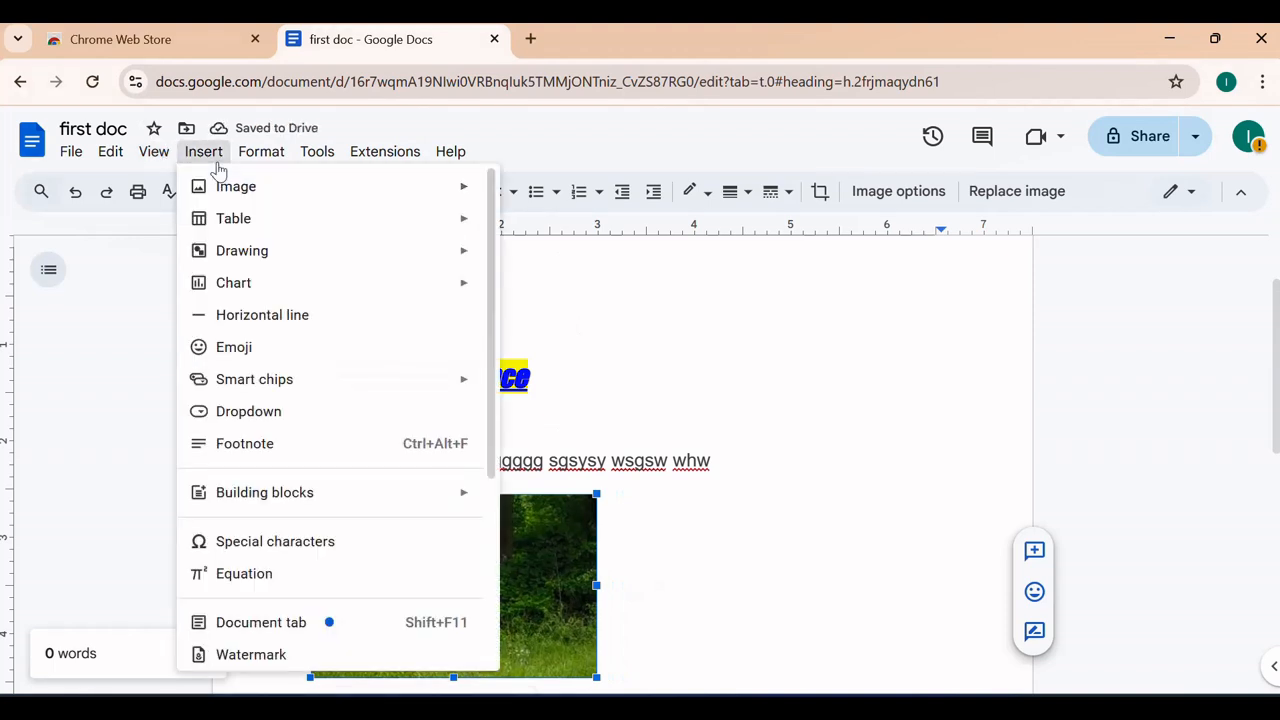
mouse_move(274, 198)
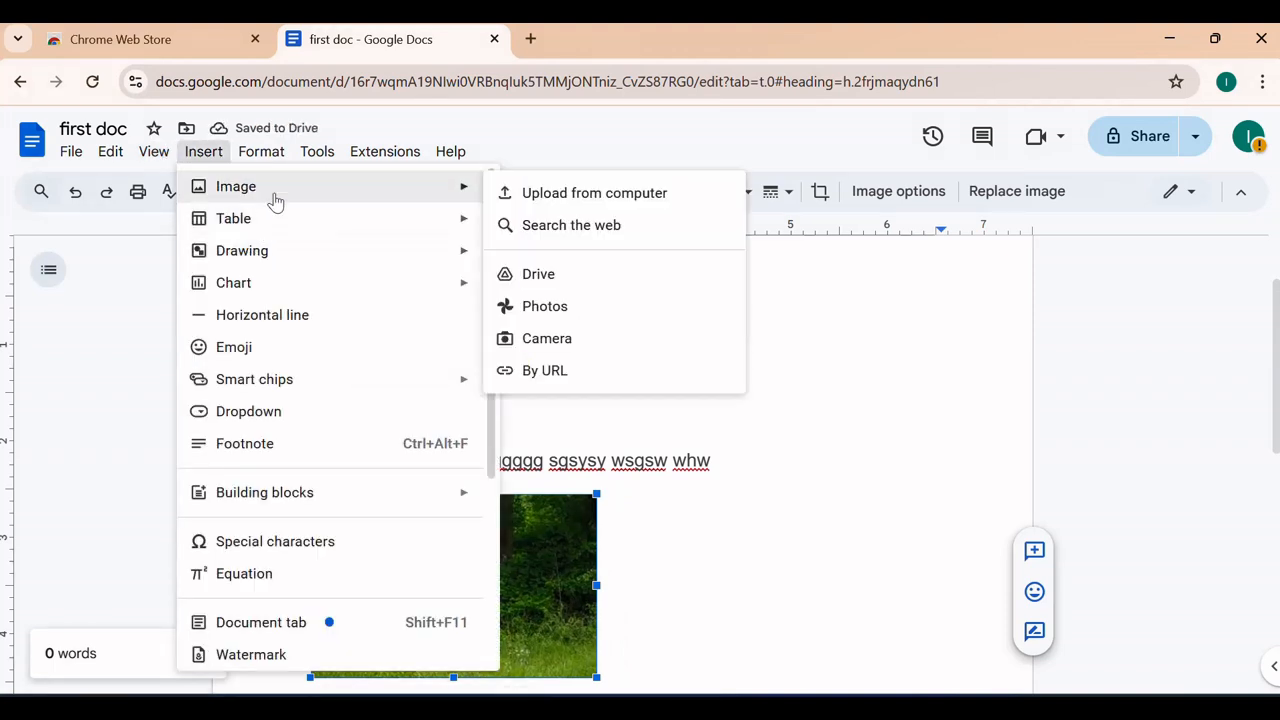
left_click(574, 228)
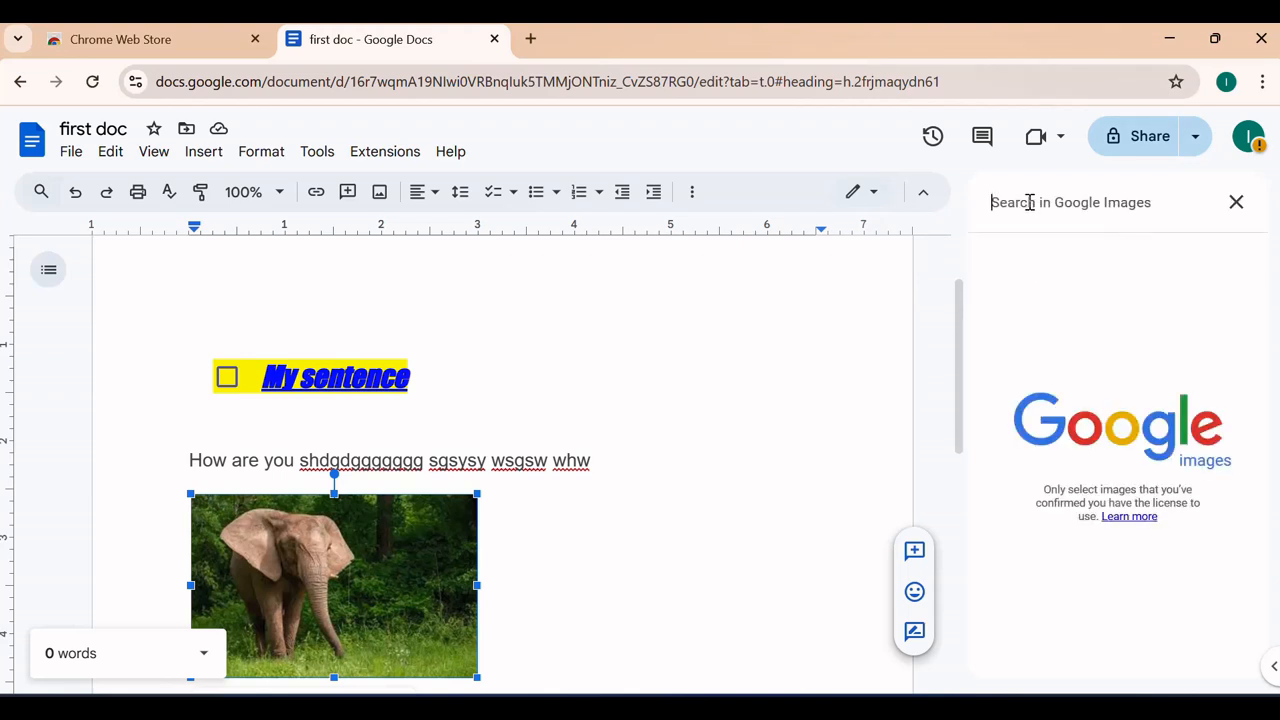
type("ballons")
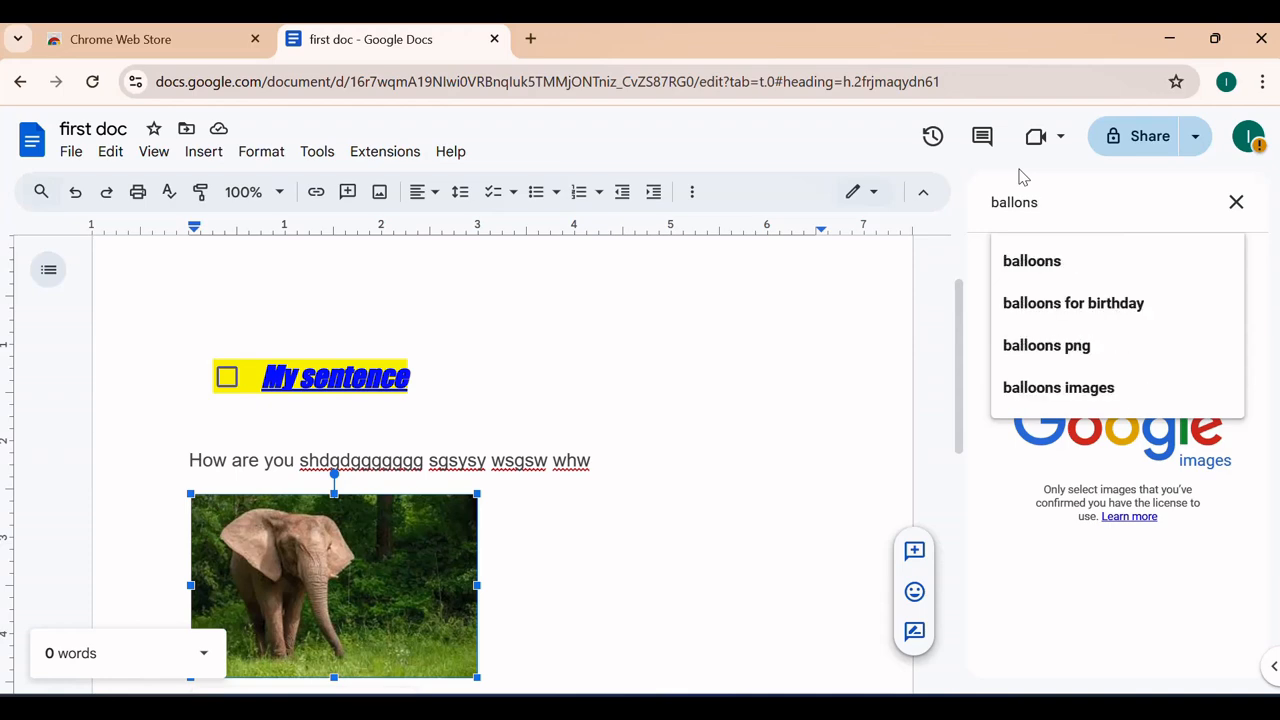
key("Return")
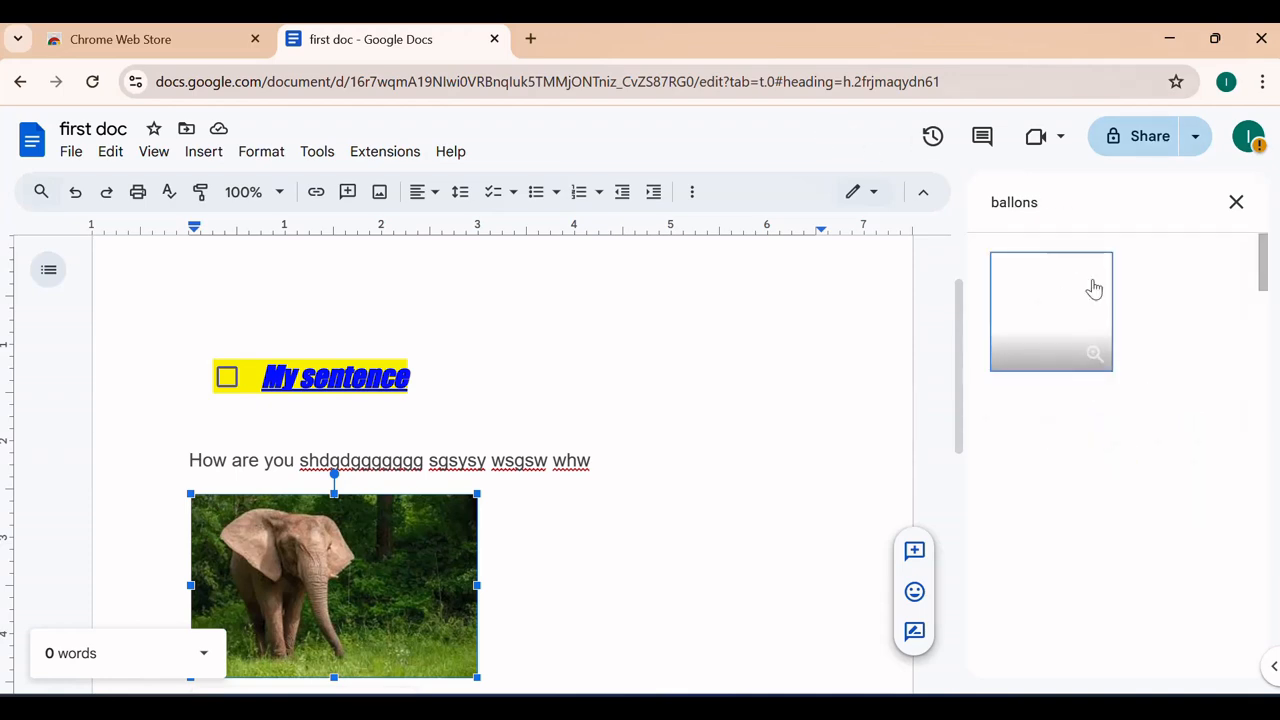
scroll(1141, 446, "down", 2)
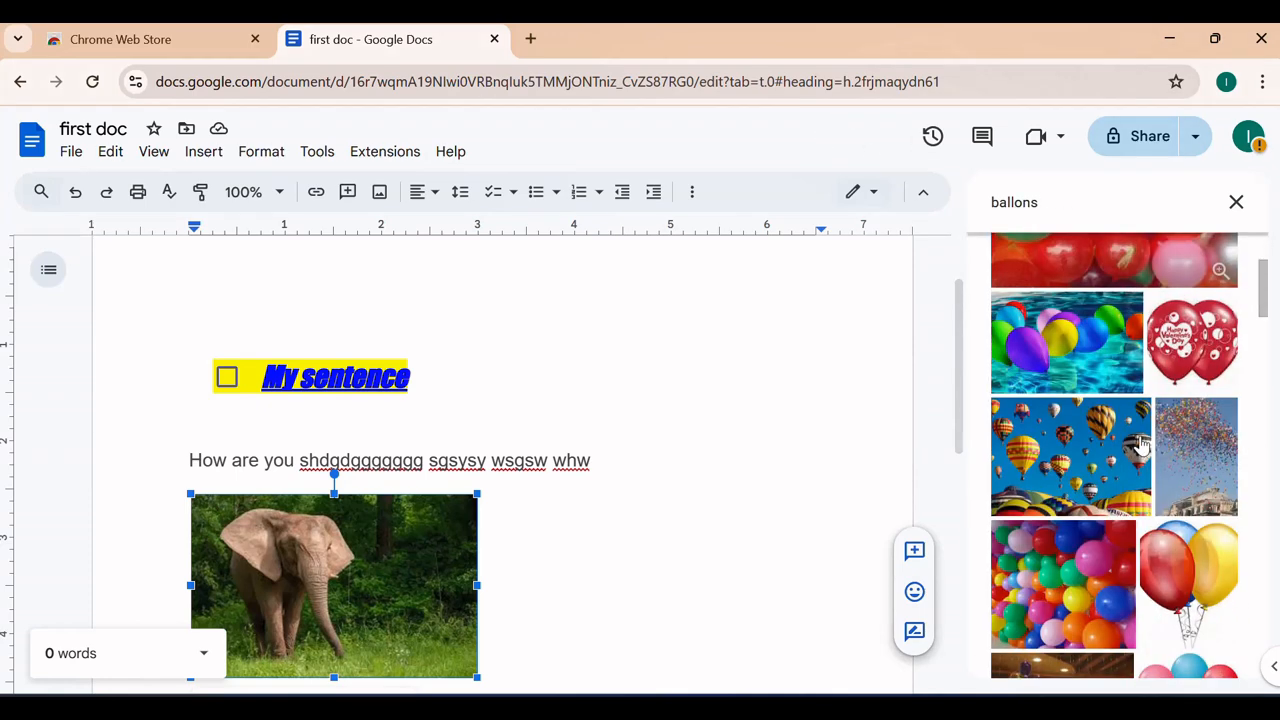
scroll(1141, 446, "down", 3)
scroll(1143, 446, "up", 1)
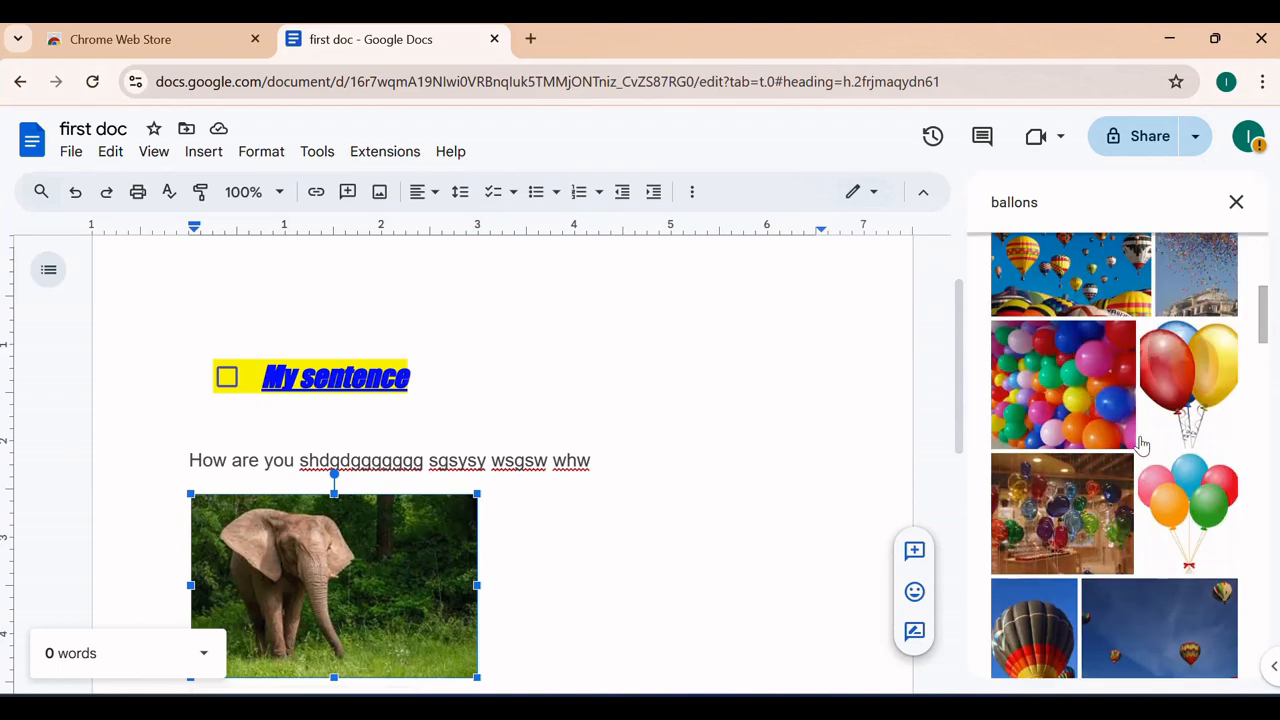
left_click(1070, 403)
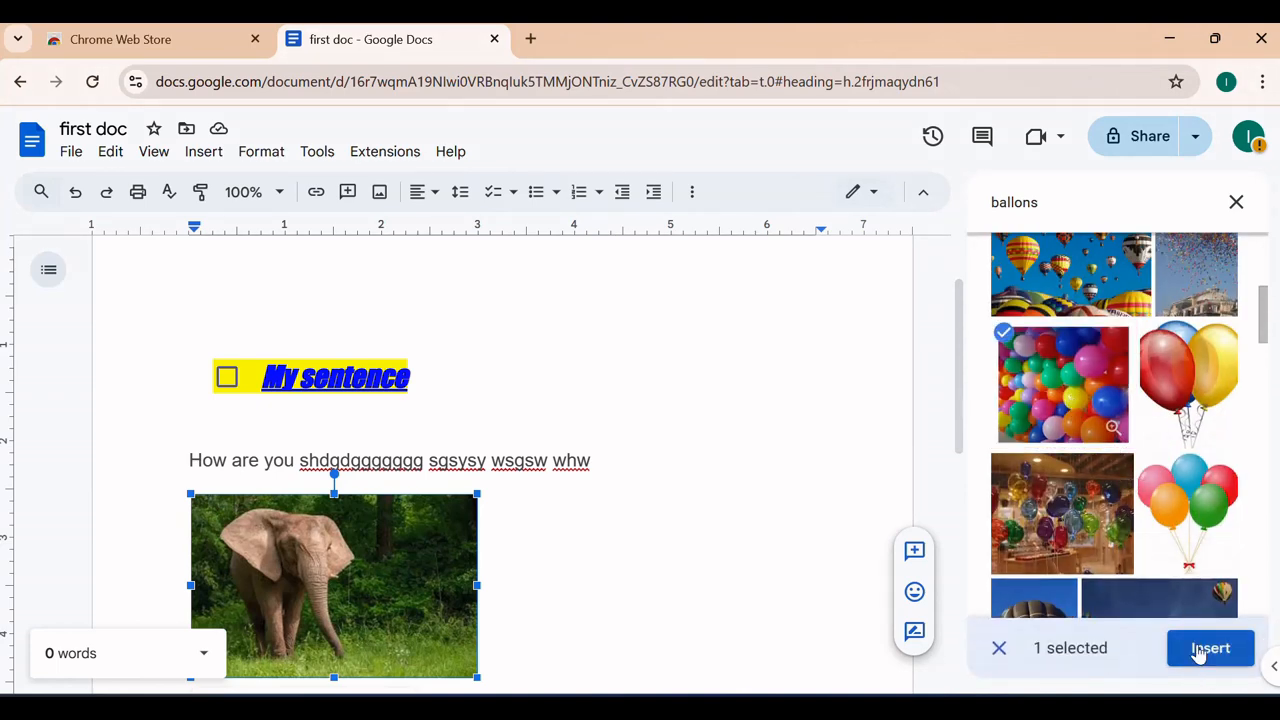
left_click(1205, 648)
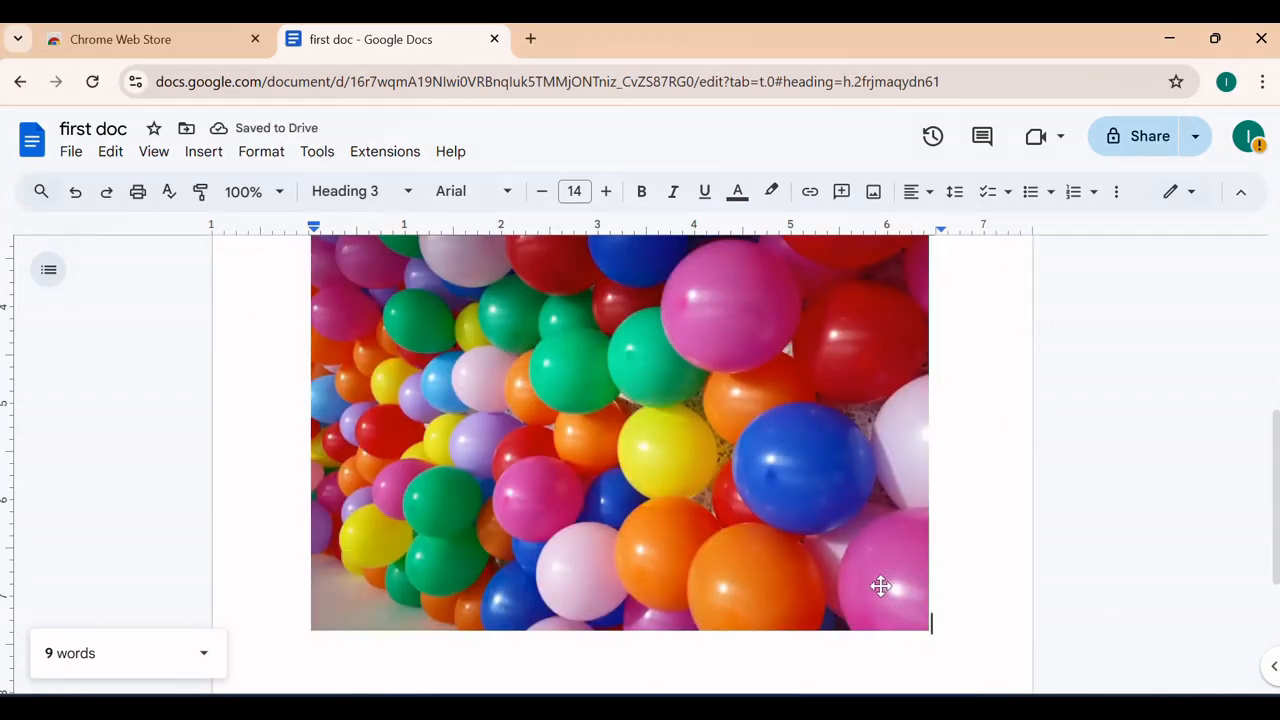
Shrink the inserted balloon photo to a smaller size
left_click(908, 607)
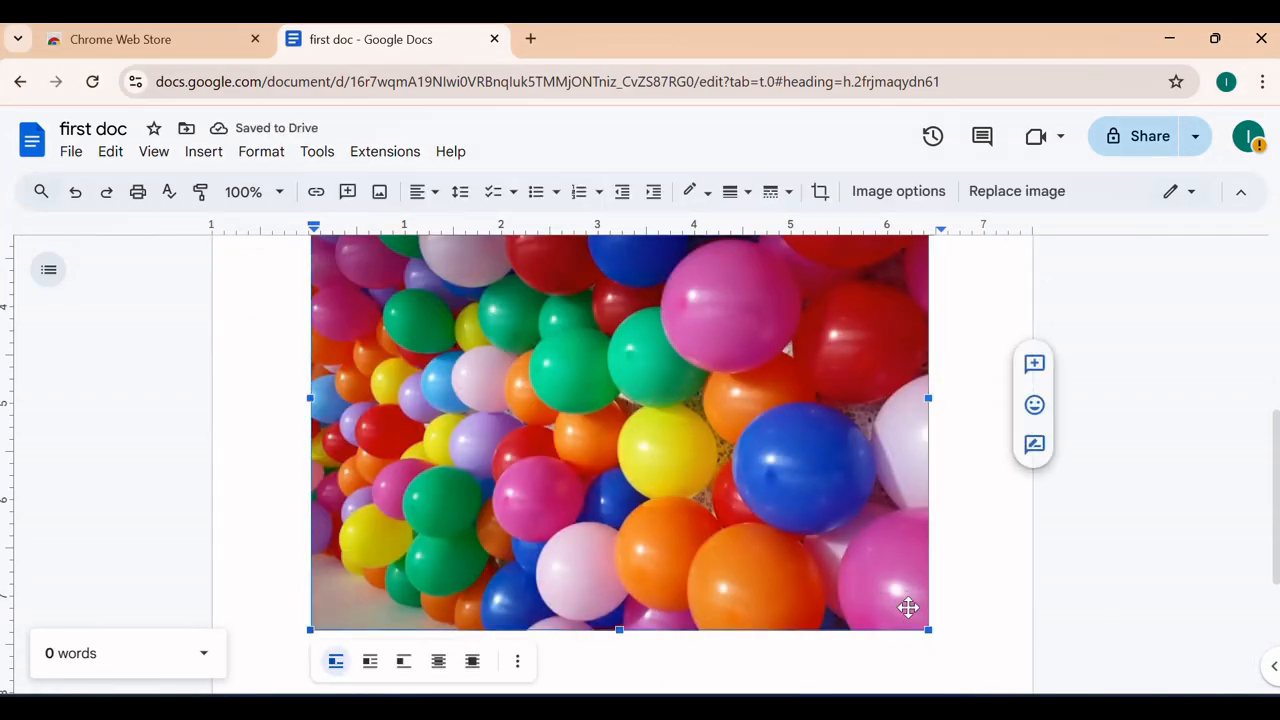
left_click_drag(928, 628, 549, 345)
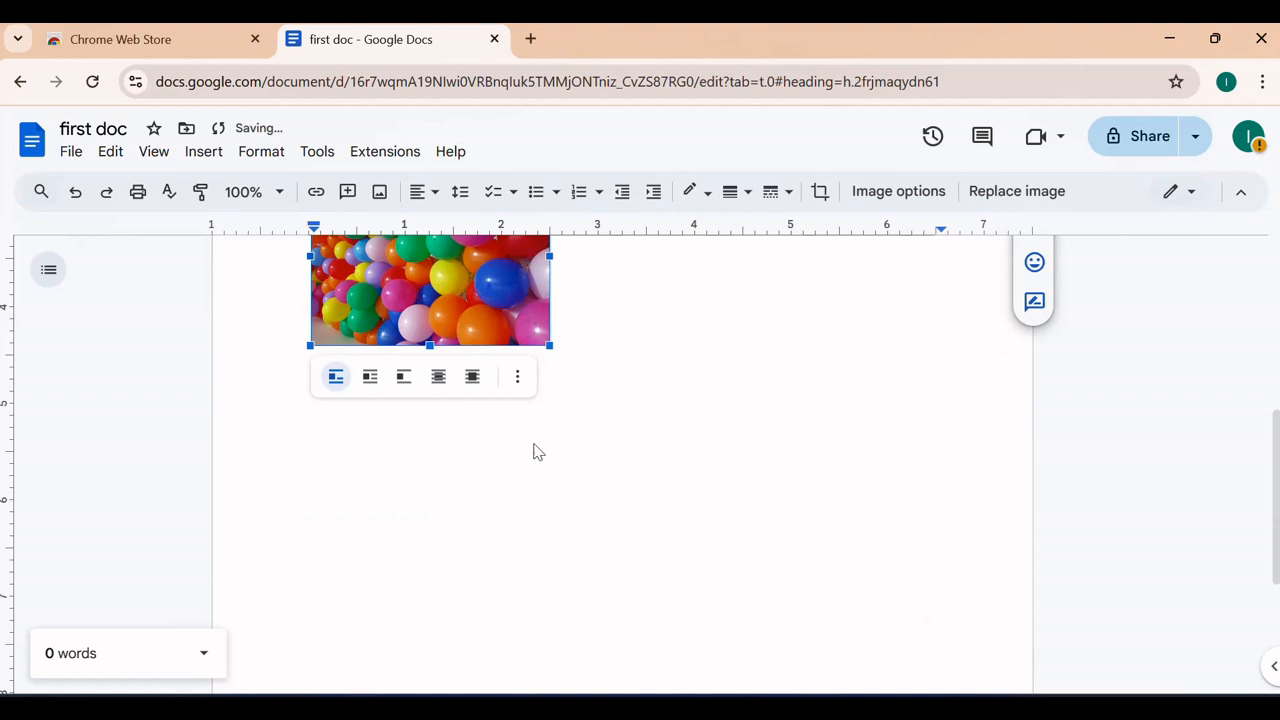
scroll(566, 511, "up", 3)
scroll(669, 651, "down", 2)
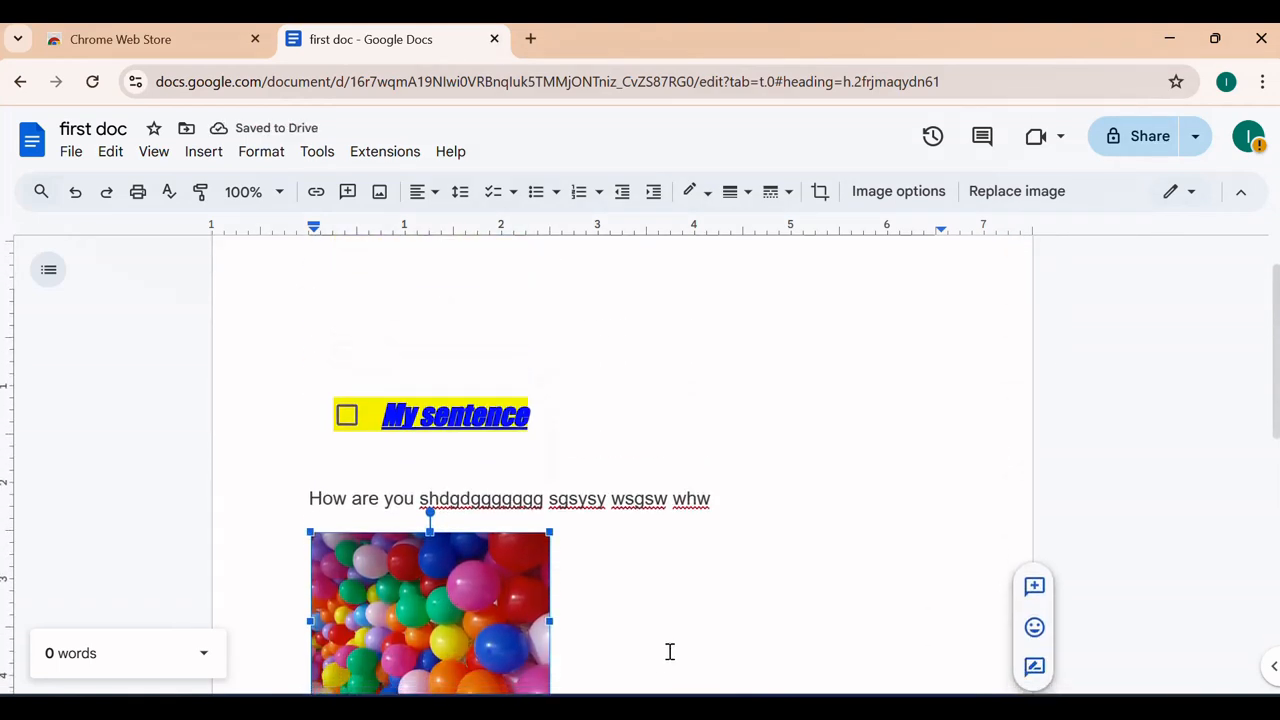
Replace the selected balloon image with the smiling-face-with-hearts emoji
left_click(205, 152)
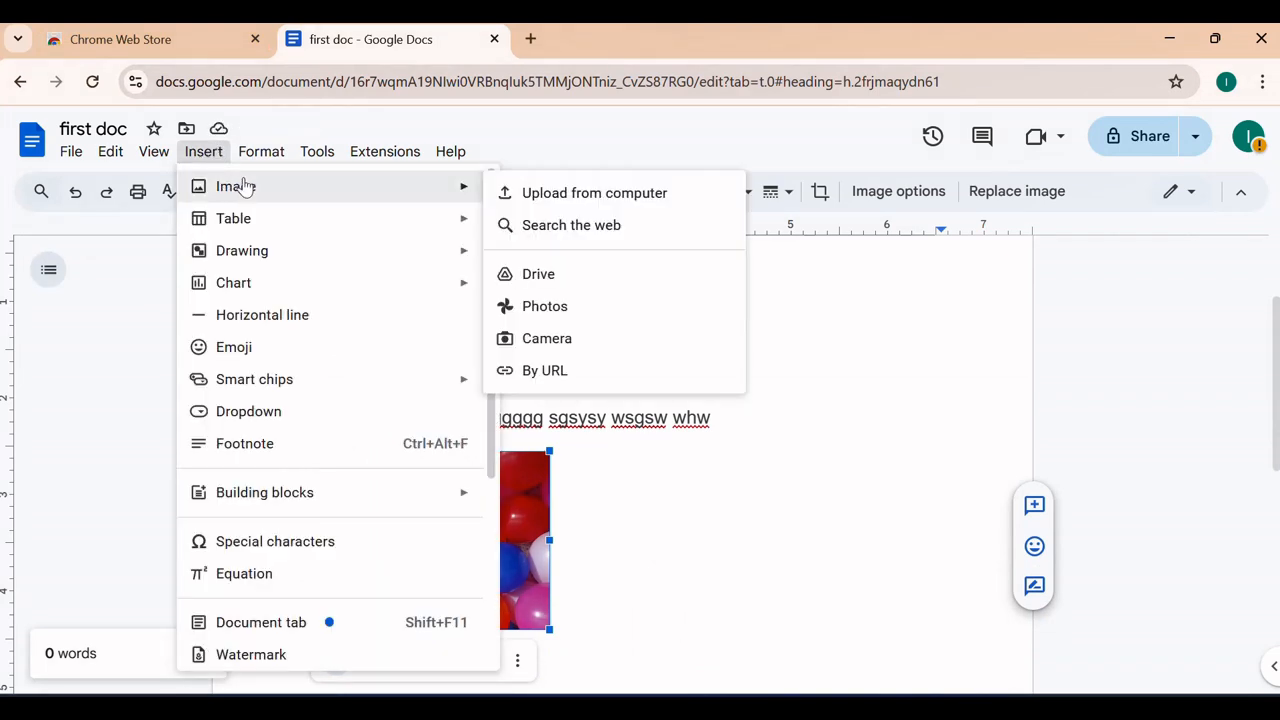
mouse_move(273, 219)
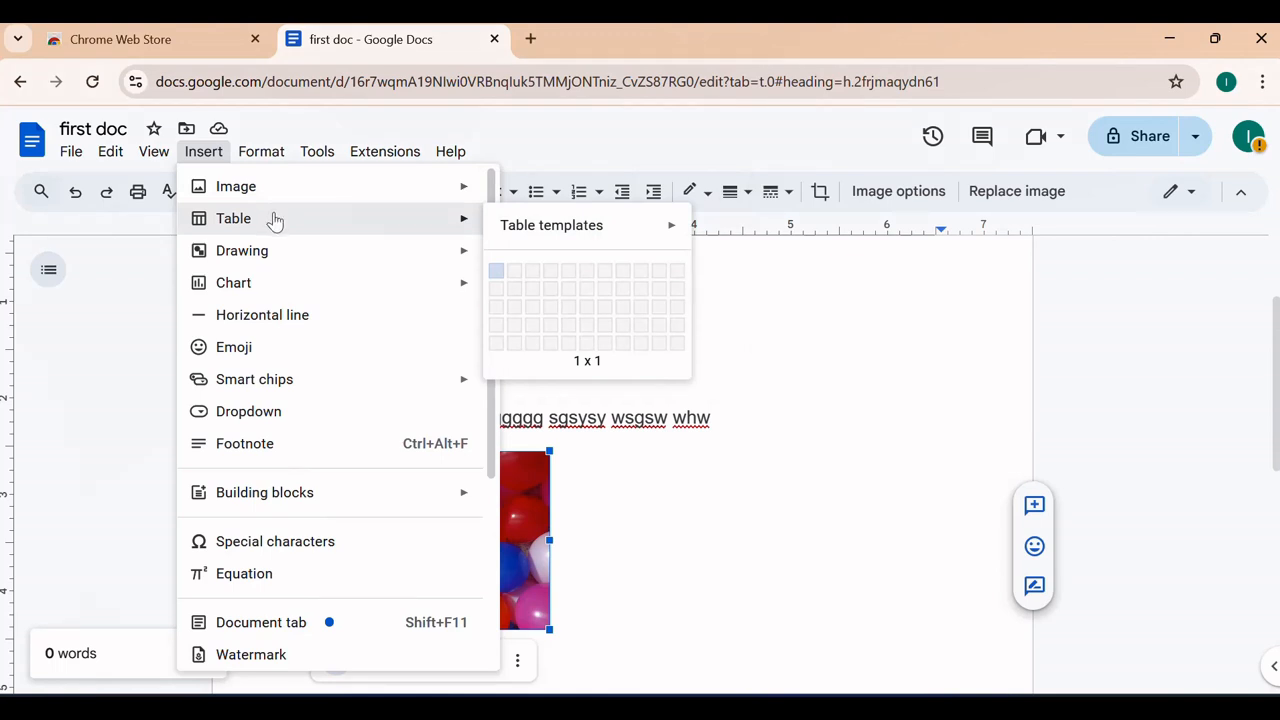
mouse_move(281, 250)
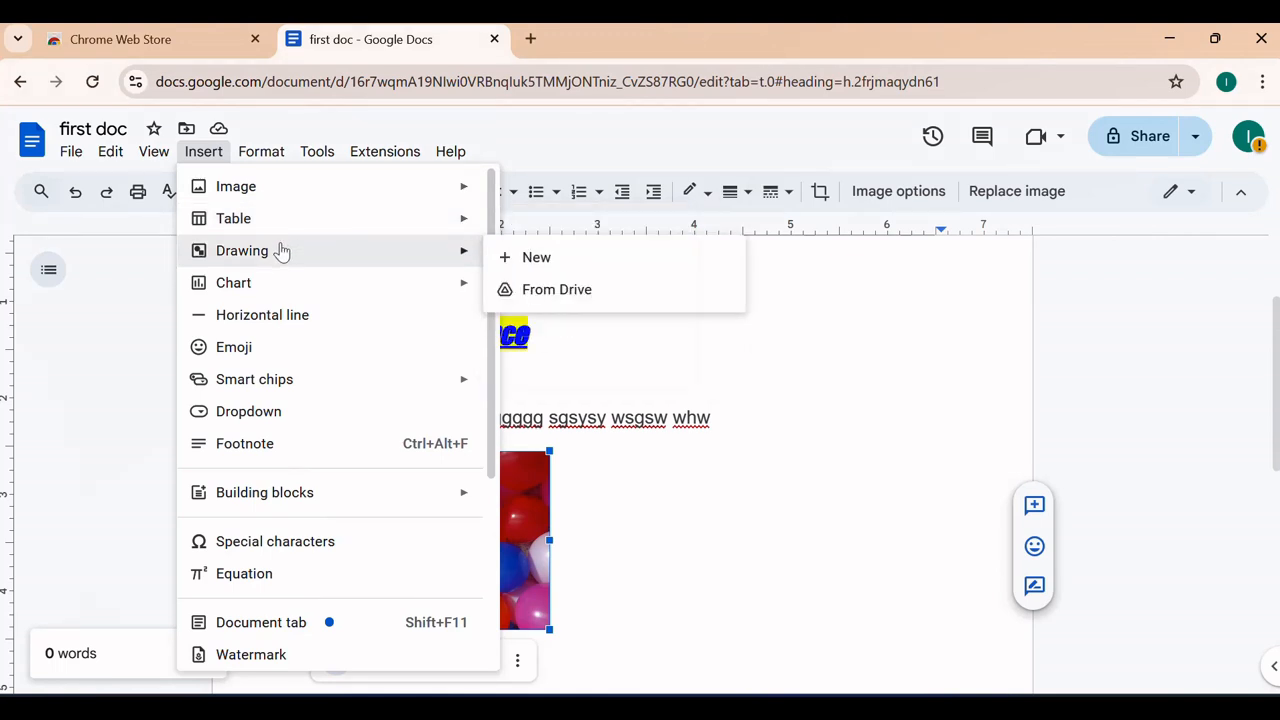
left_click(266, 355)
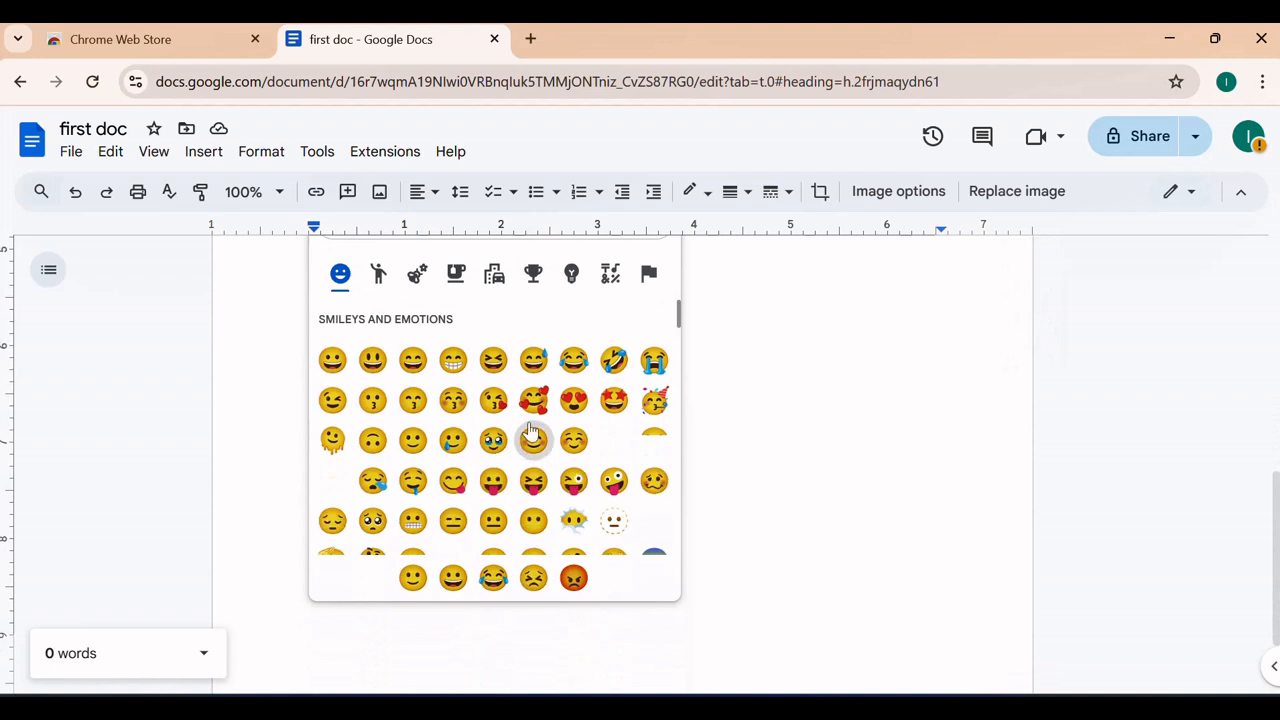
left_click(535, 397)
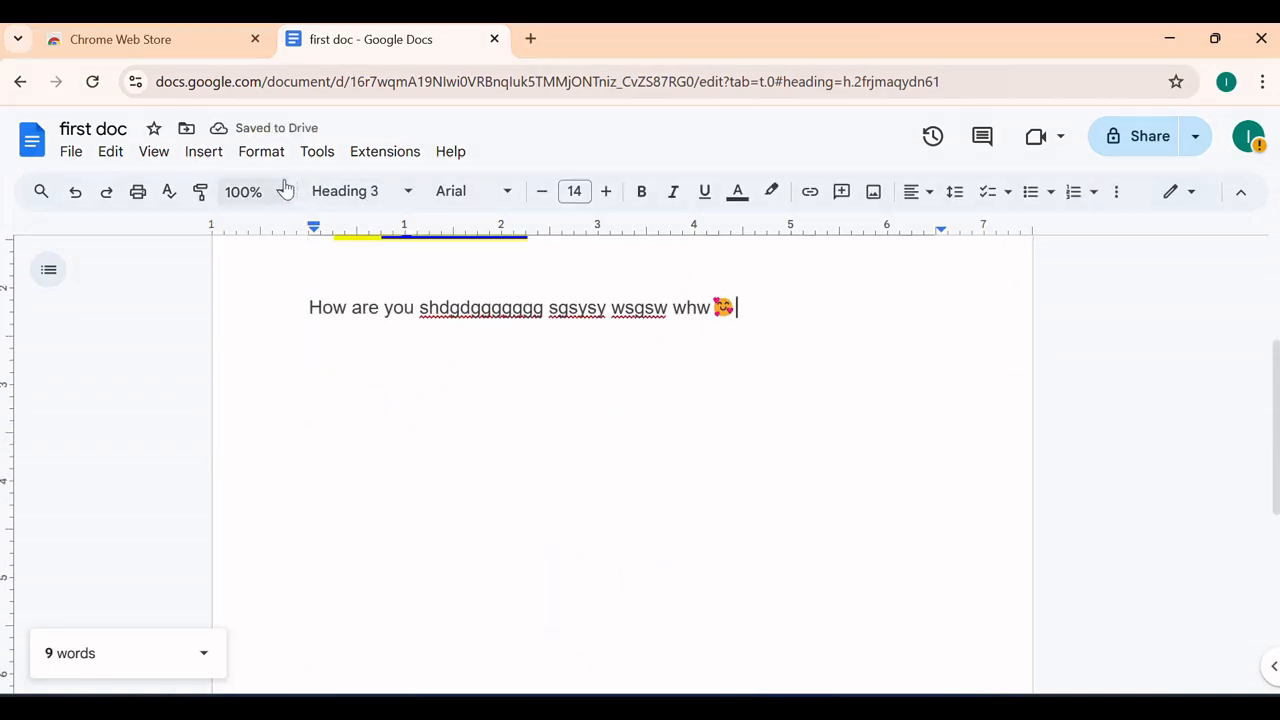
Browse the Insert menu options and close it without adding anything
left_click(206, 154)
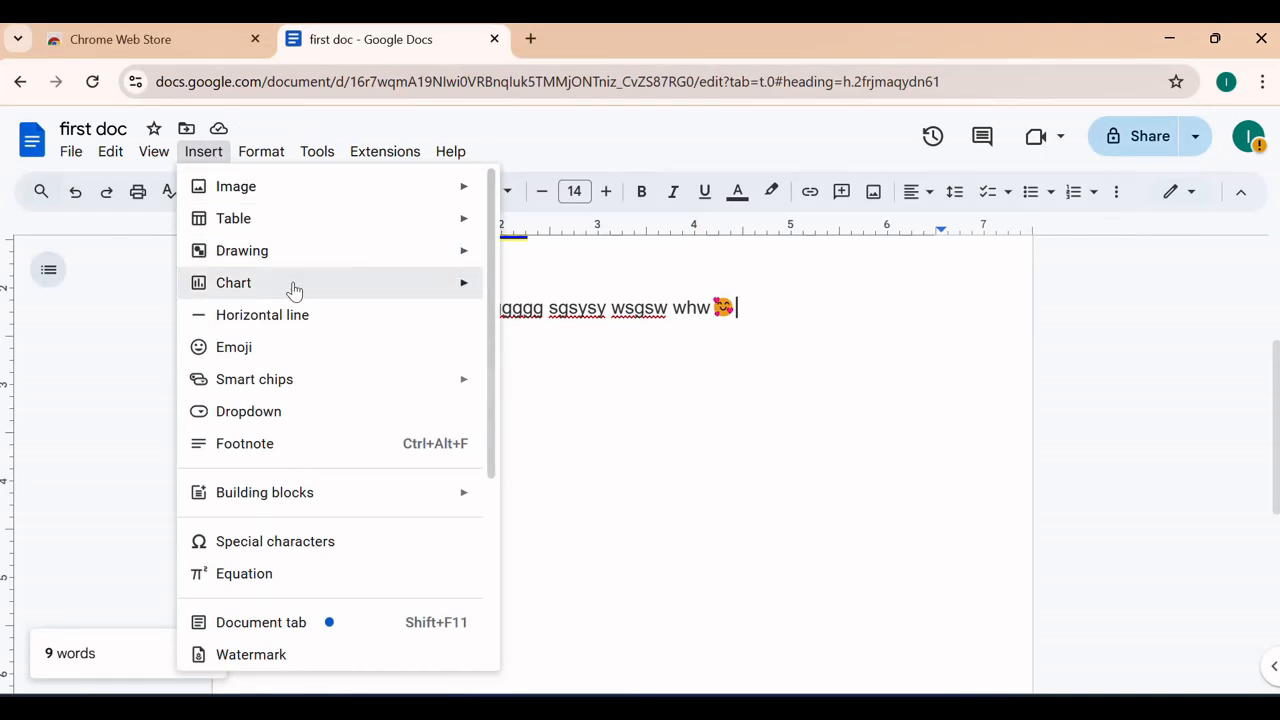
scroll(292, 288, "down", 1)
mouse_move(296, 293)
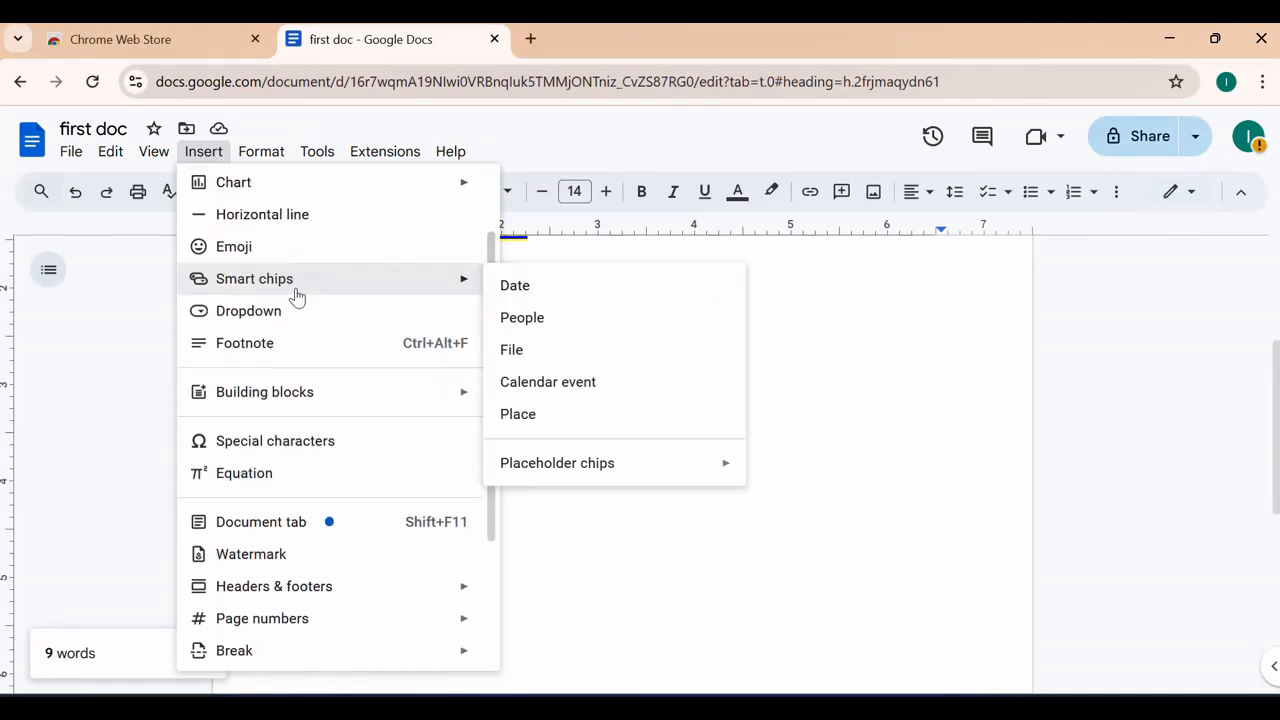
scroll(296, 293, "down", 1)
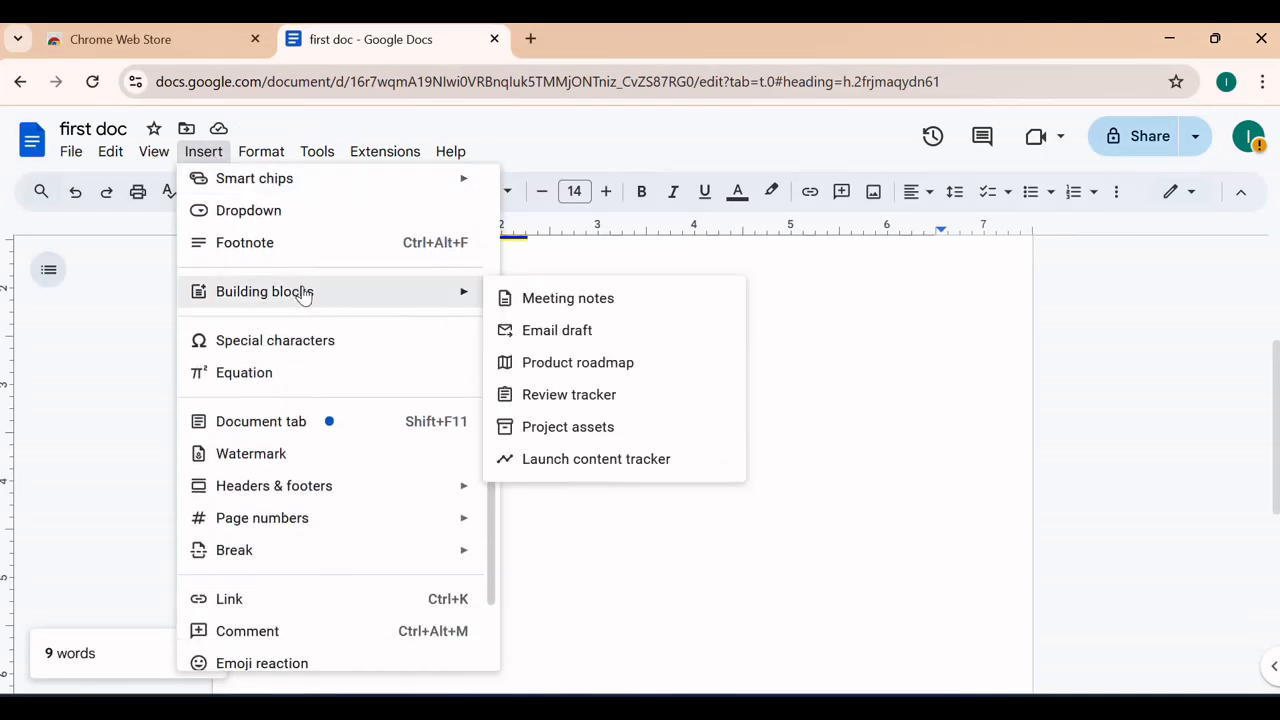
scroll(301, 293, "down", 1)
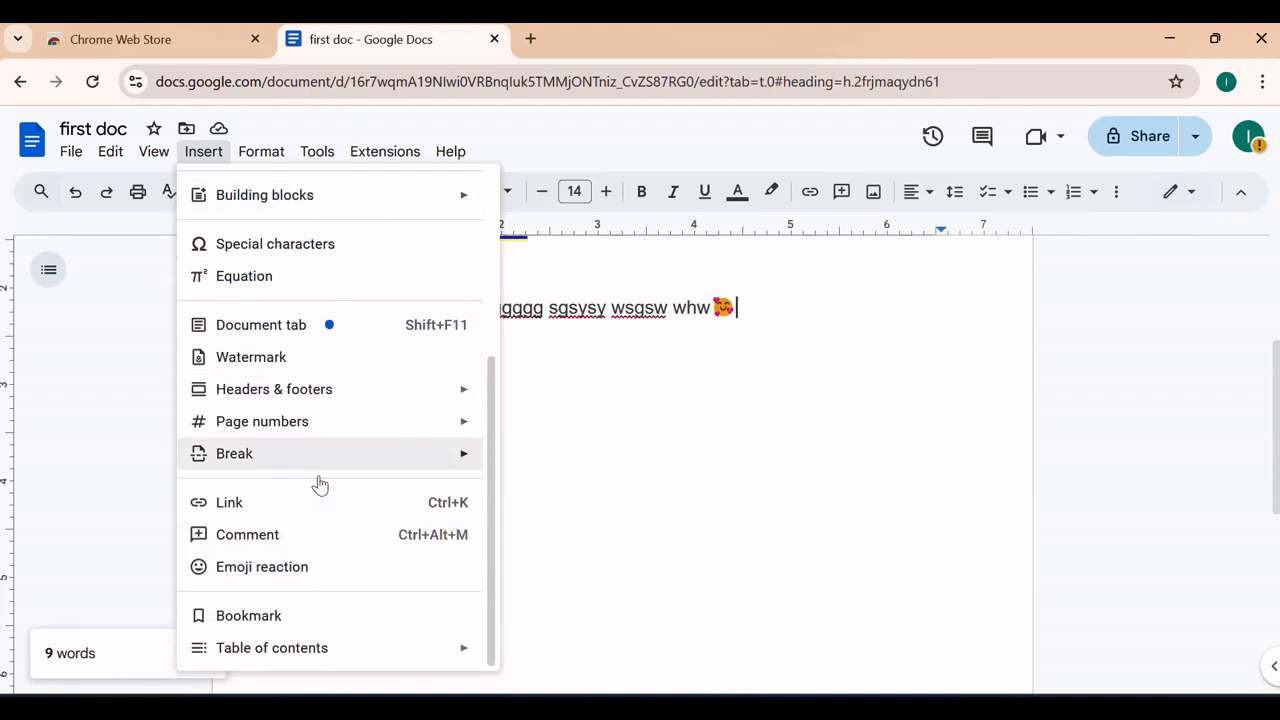
left_click(771, 549)
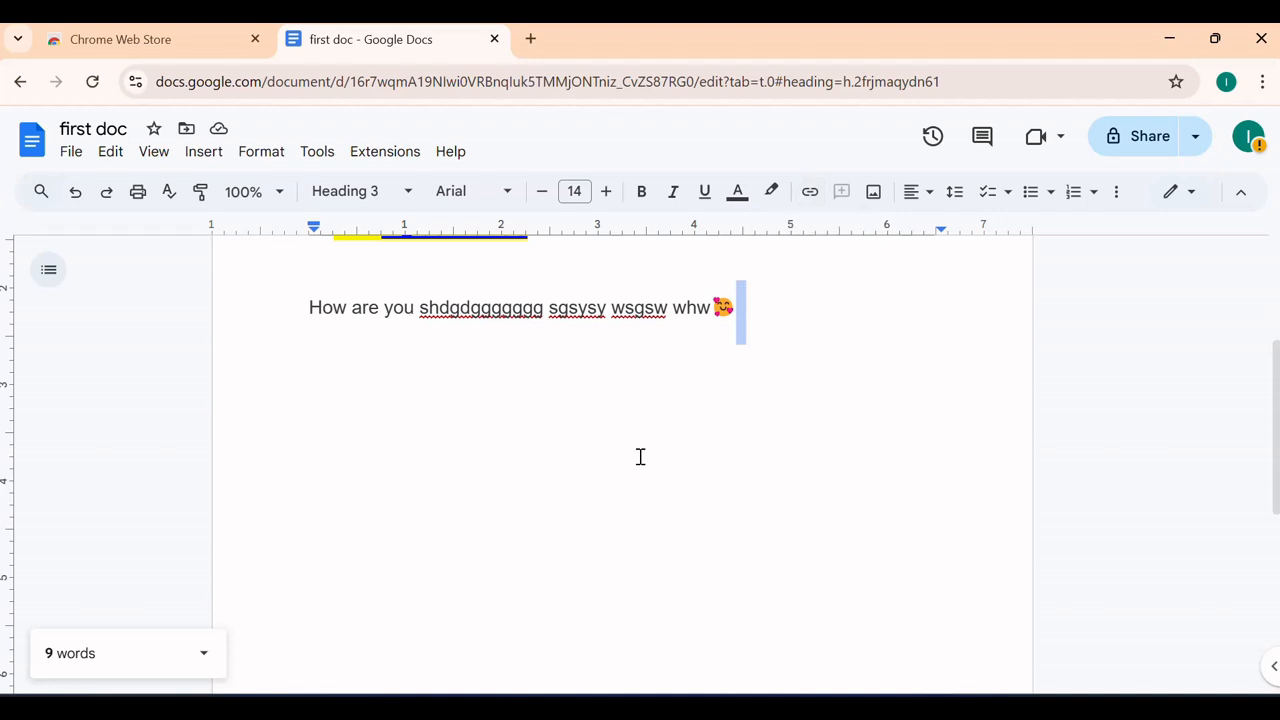
scroll(640, 457, "up", 2)
Select the My sentence heading and link it to gustech.com
left_click(572, 430)
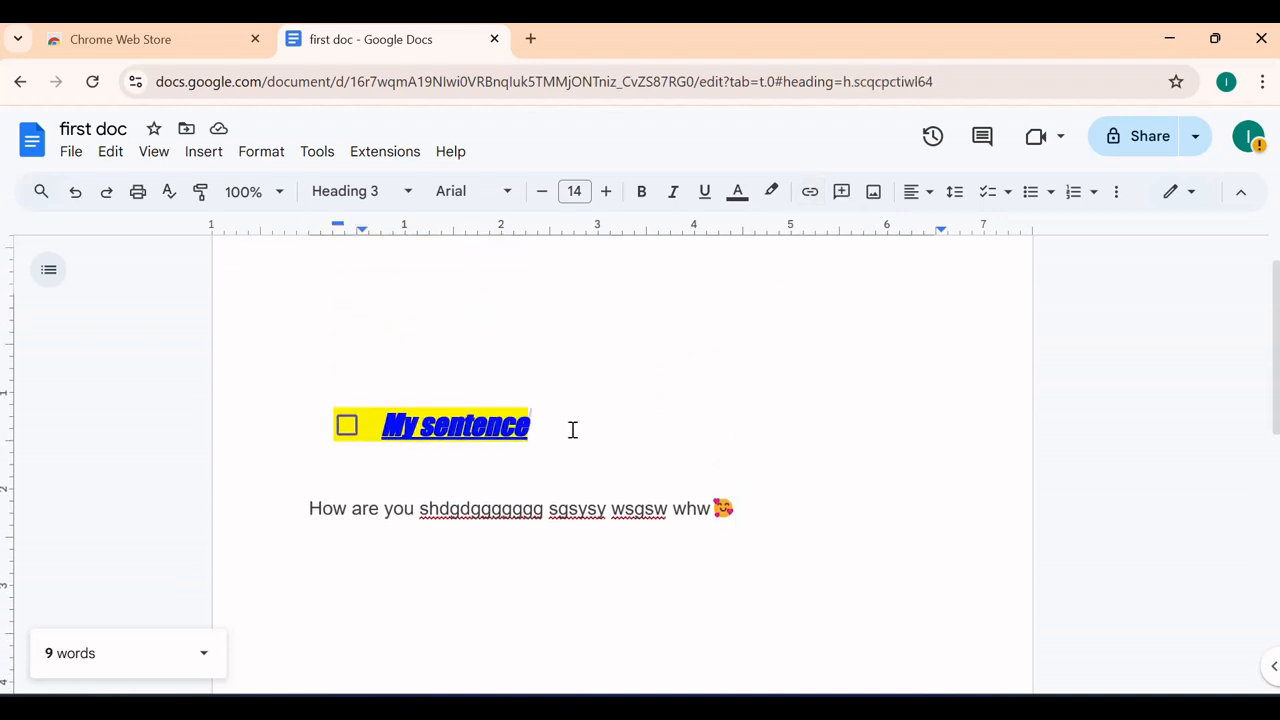
left_click_drag(572, 430, 371, 408)
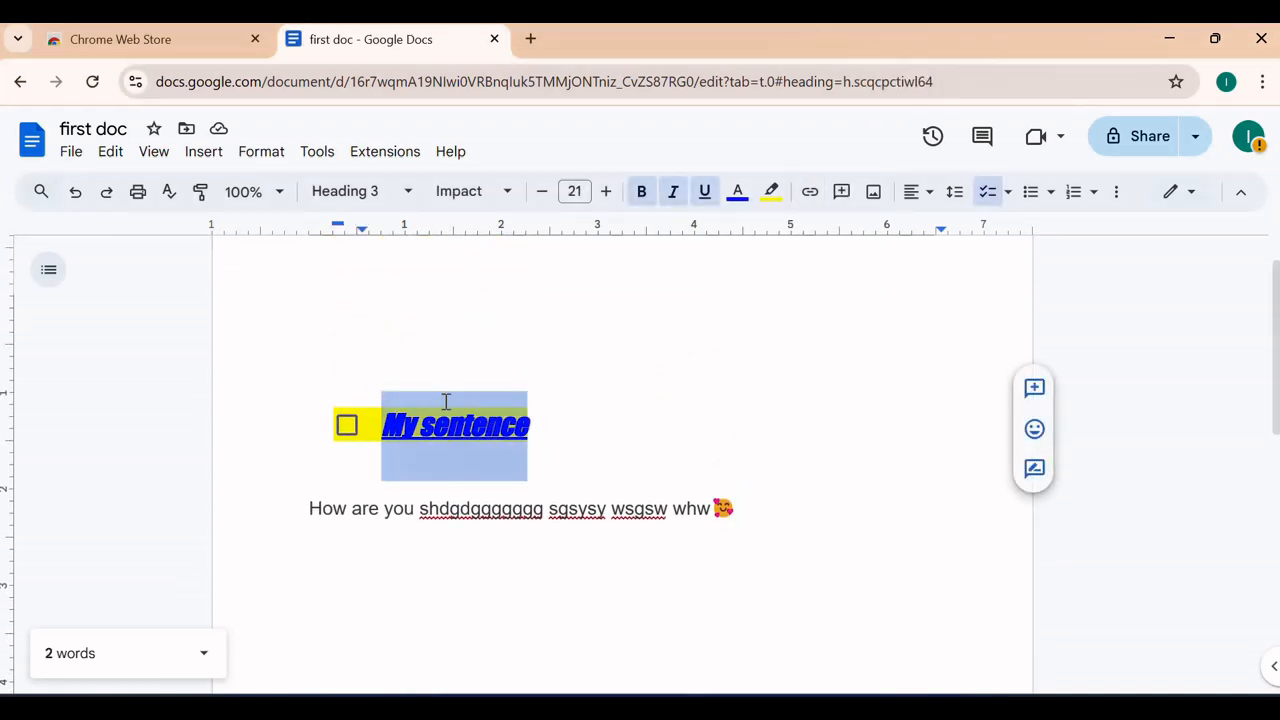
left_click(810, 191)
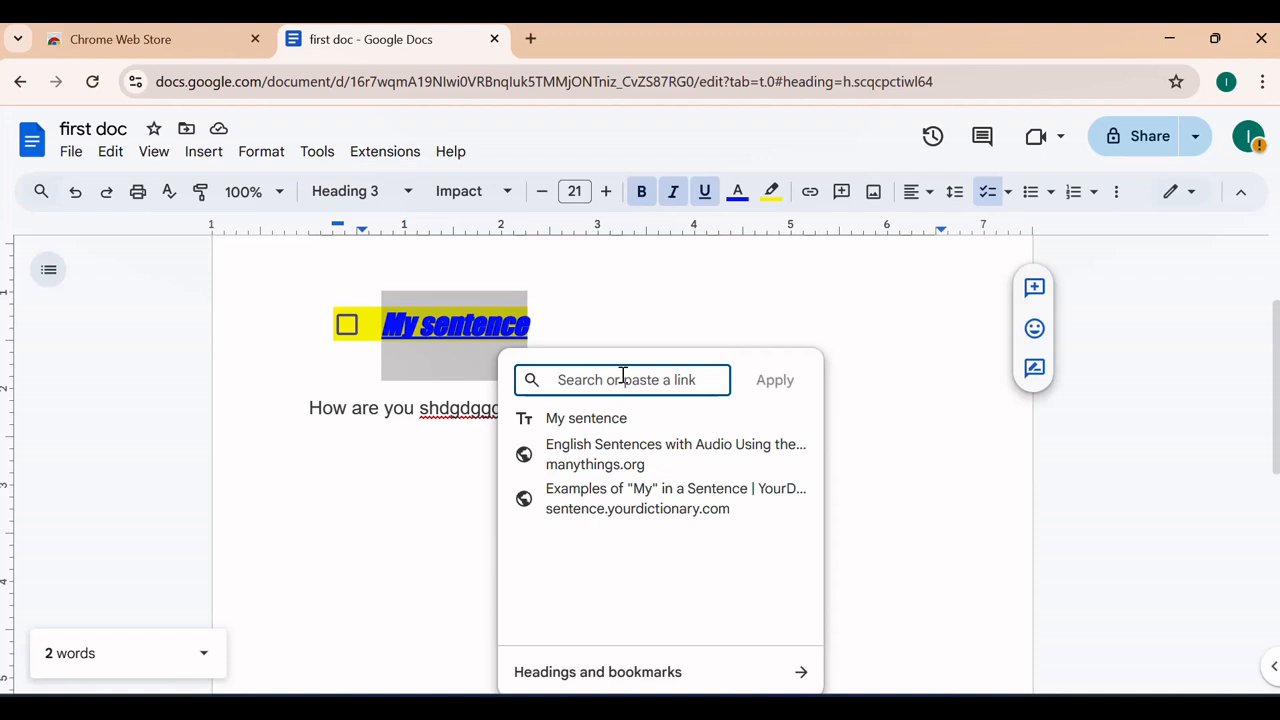
type("gus")
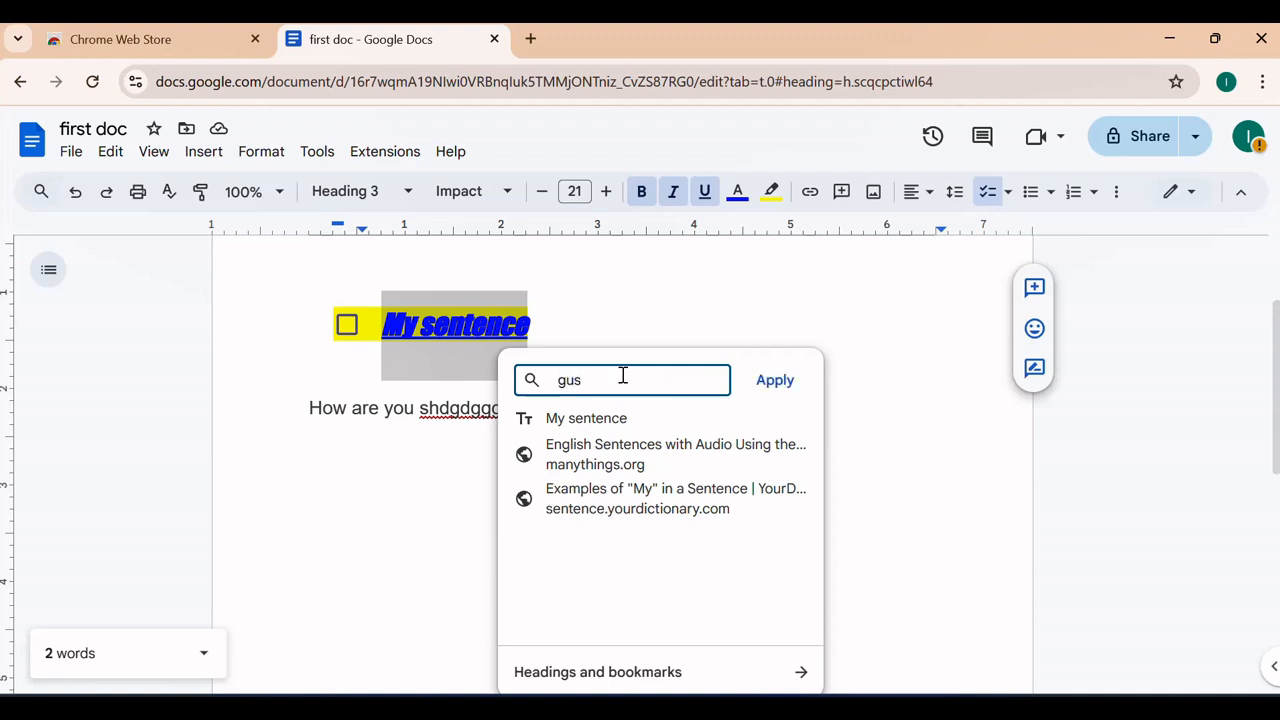
type("tech.com")
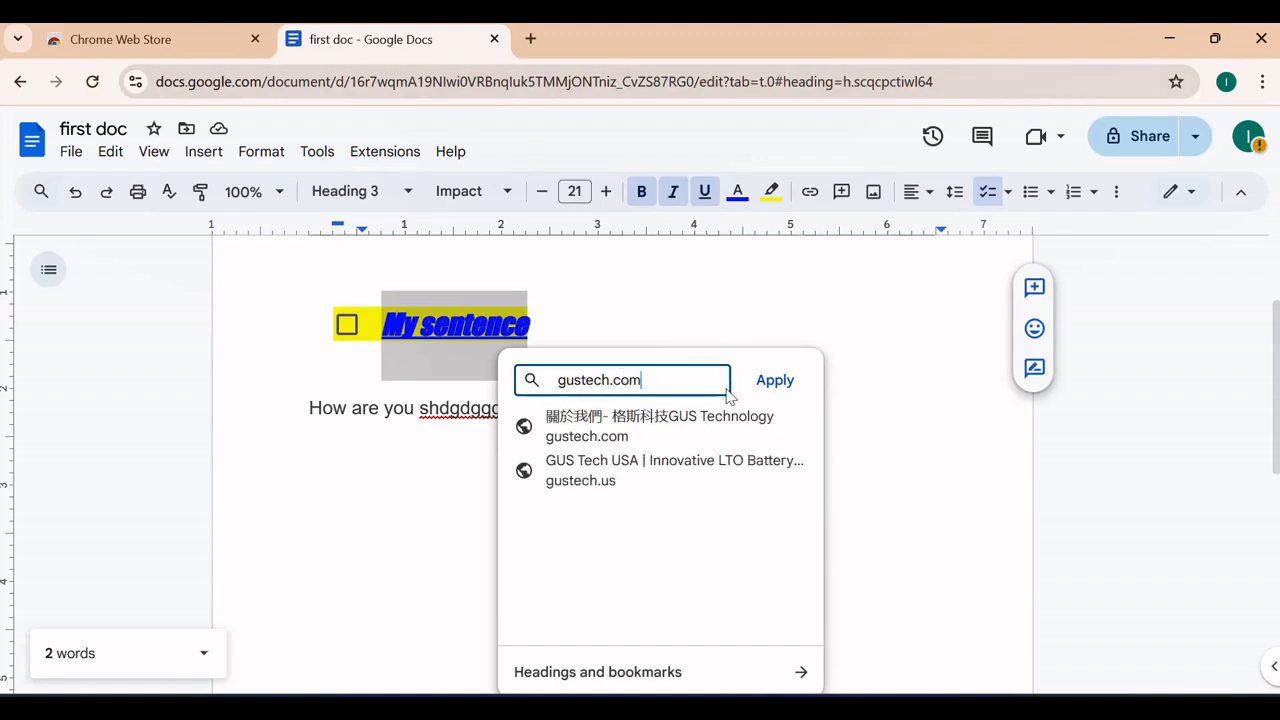
left_click(704, 430)
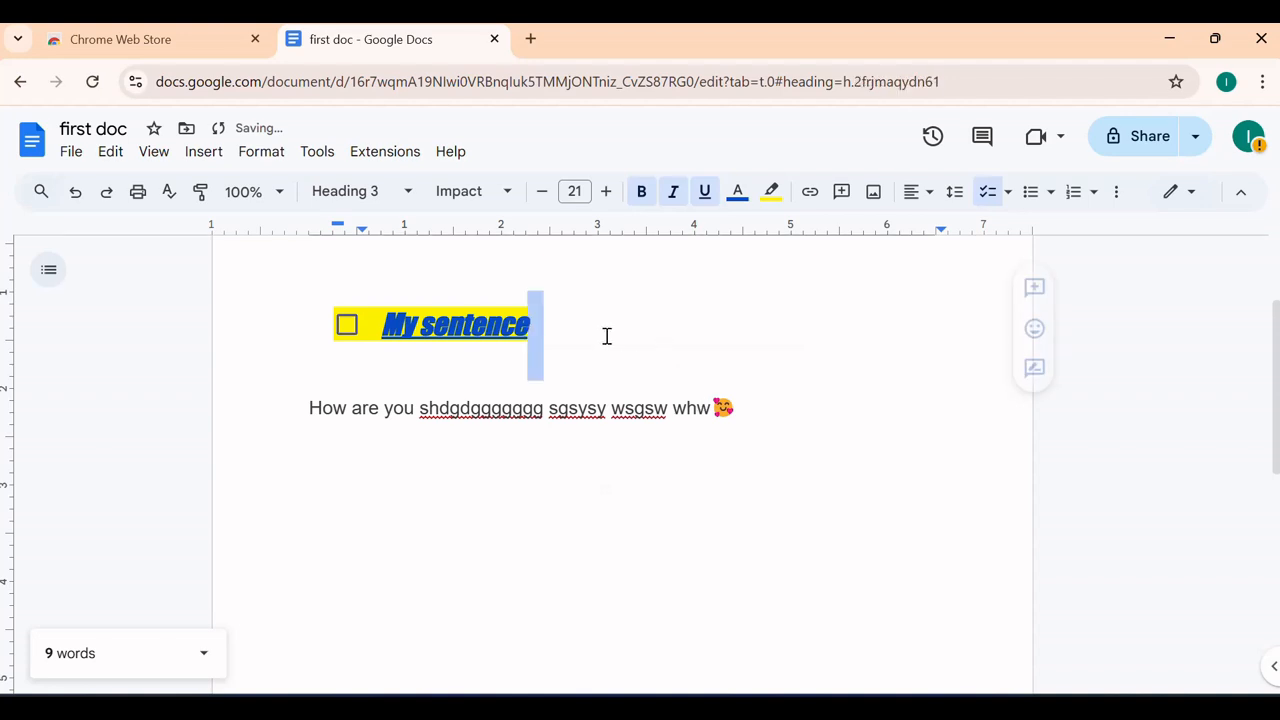
left_click(660, 353)
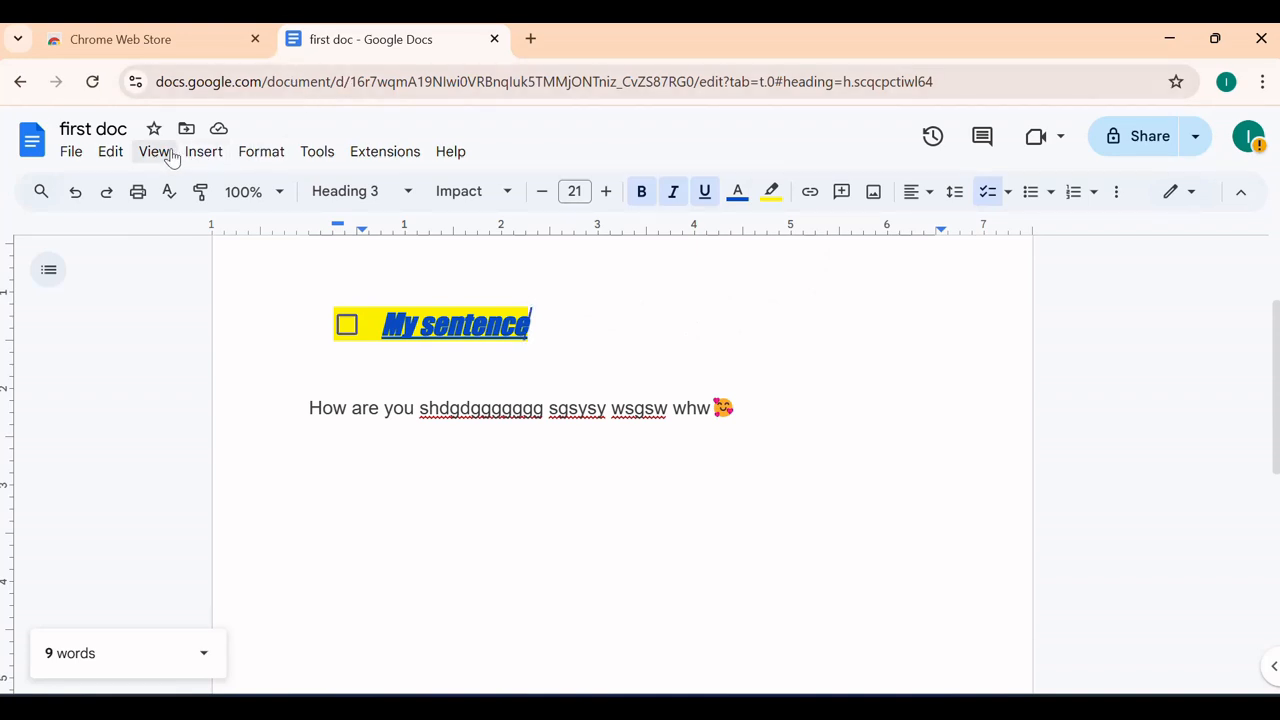
View the File > Download format options, then dismiss them without downloading
left_click(77, 160)
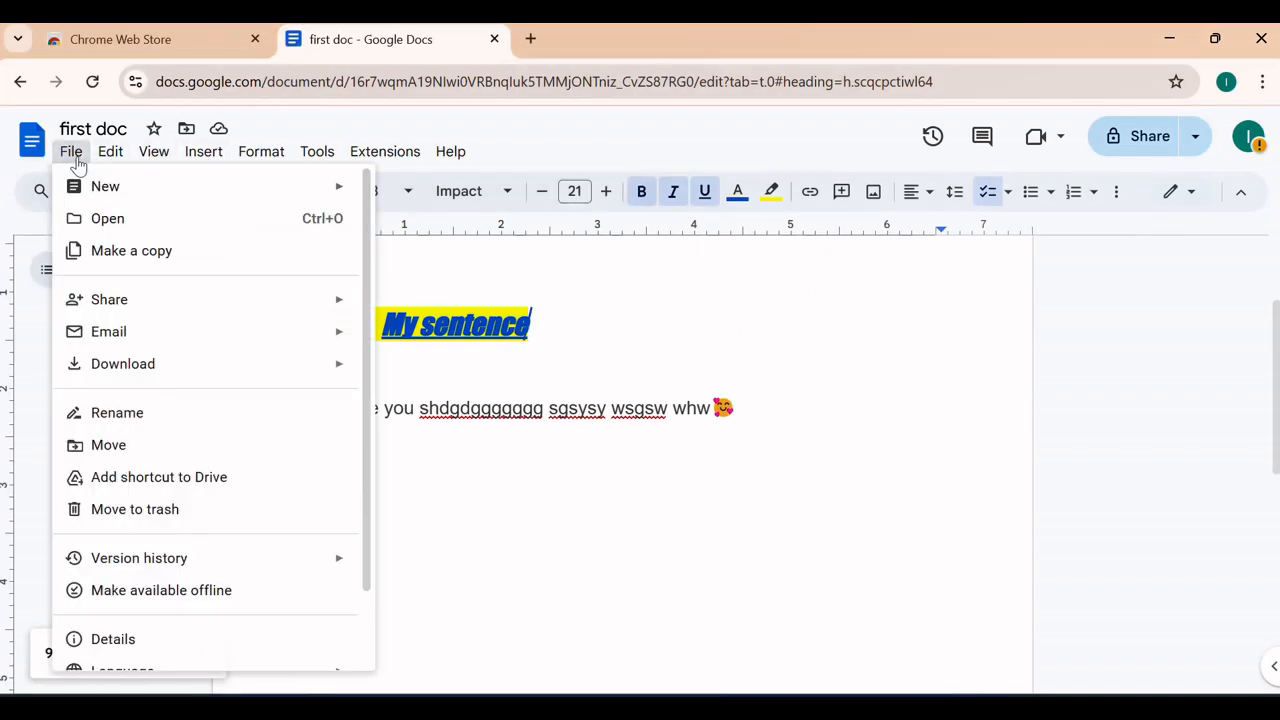
mouse_move(240, 375)
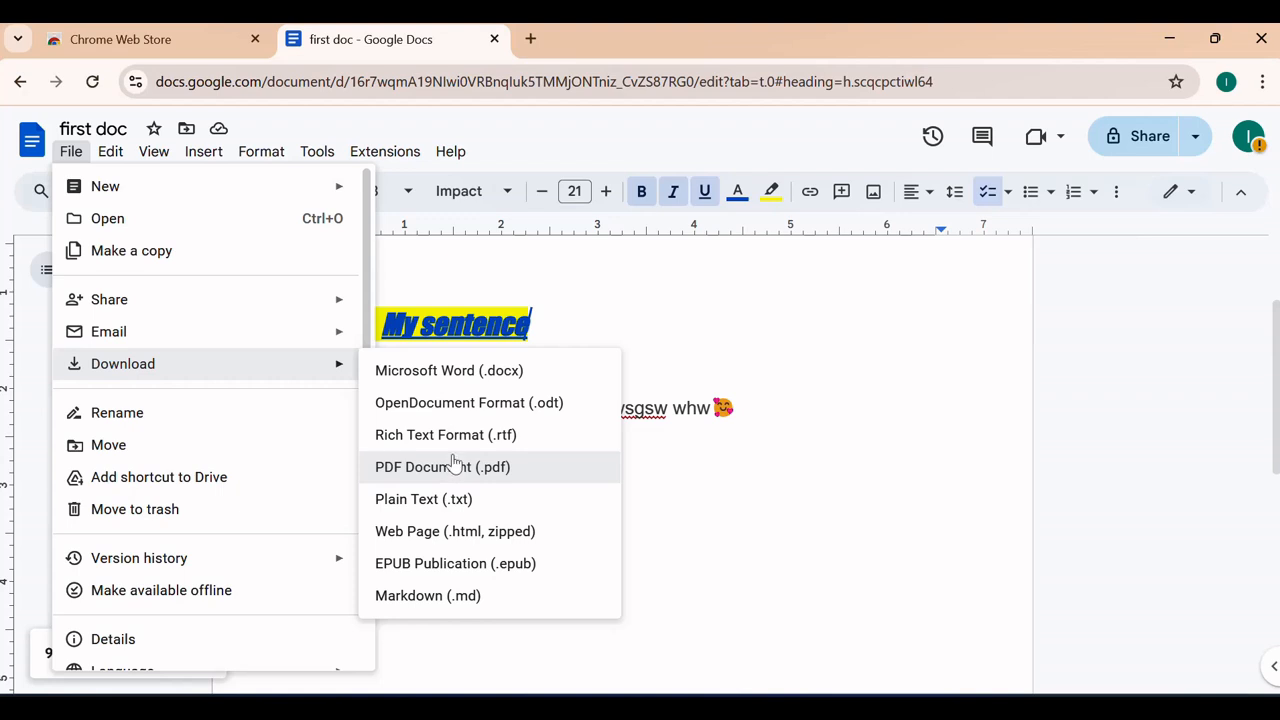
left_click(642, 309)
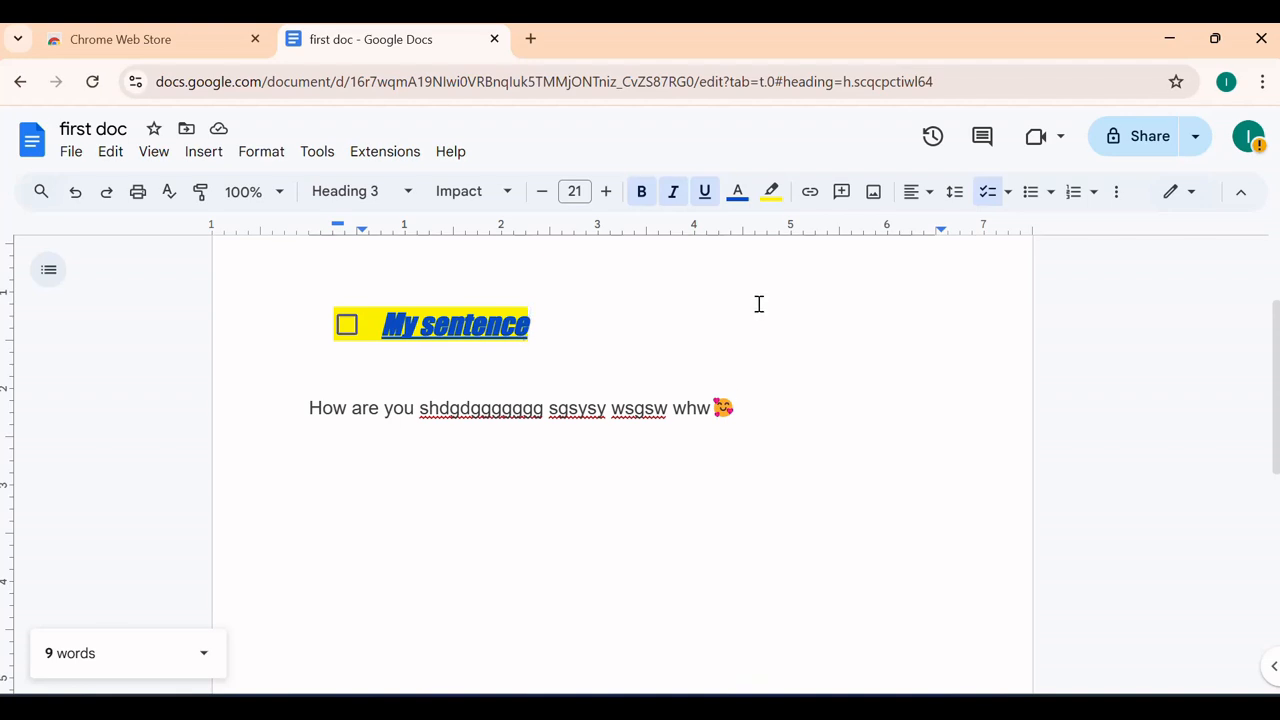
mouse_move(963, 299)
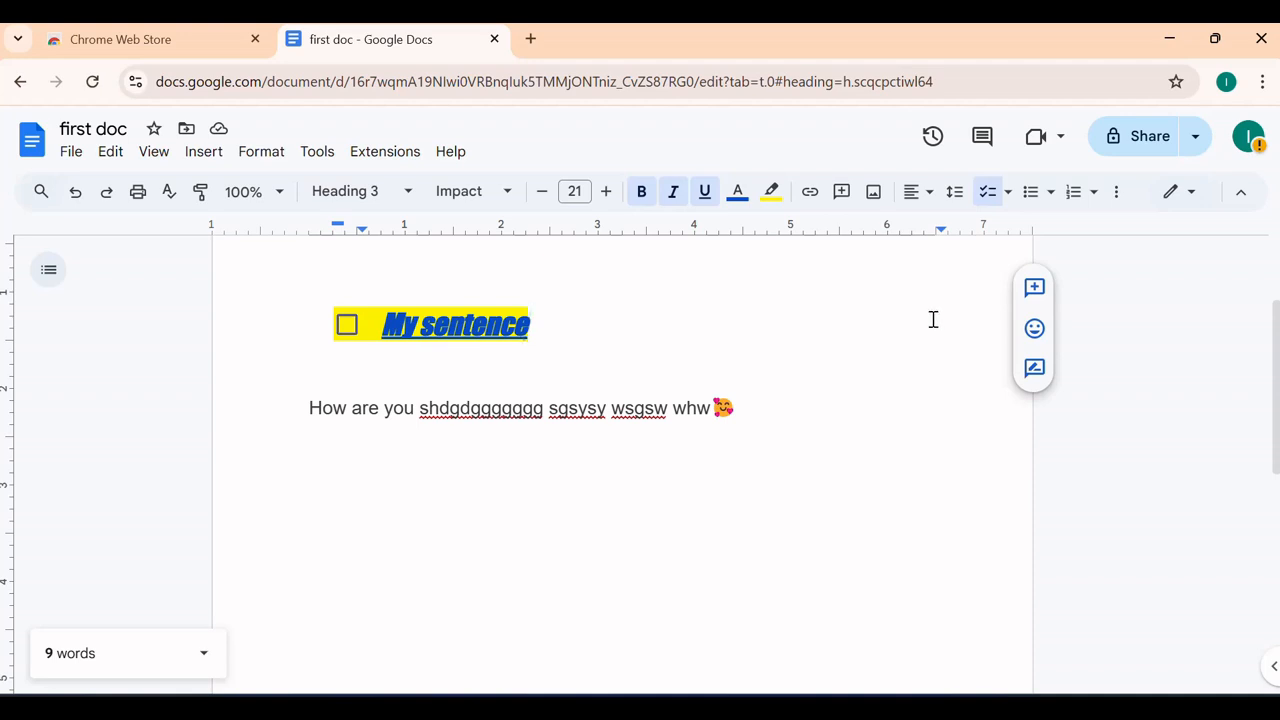
left_click(1117, 157)
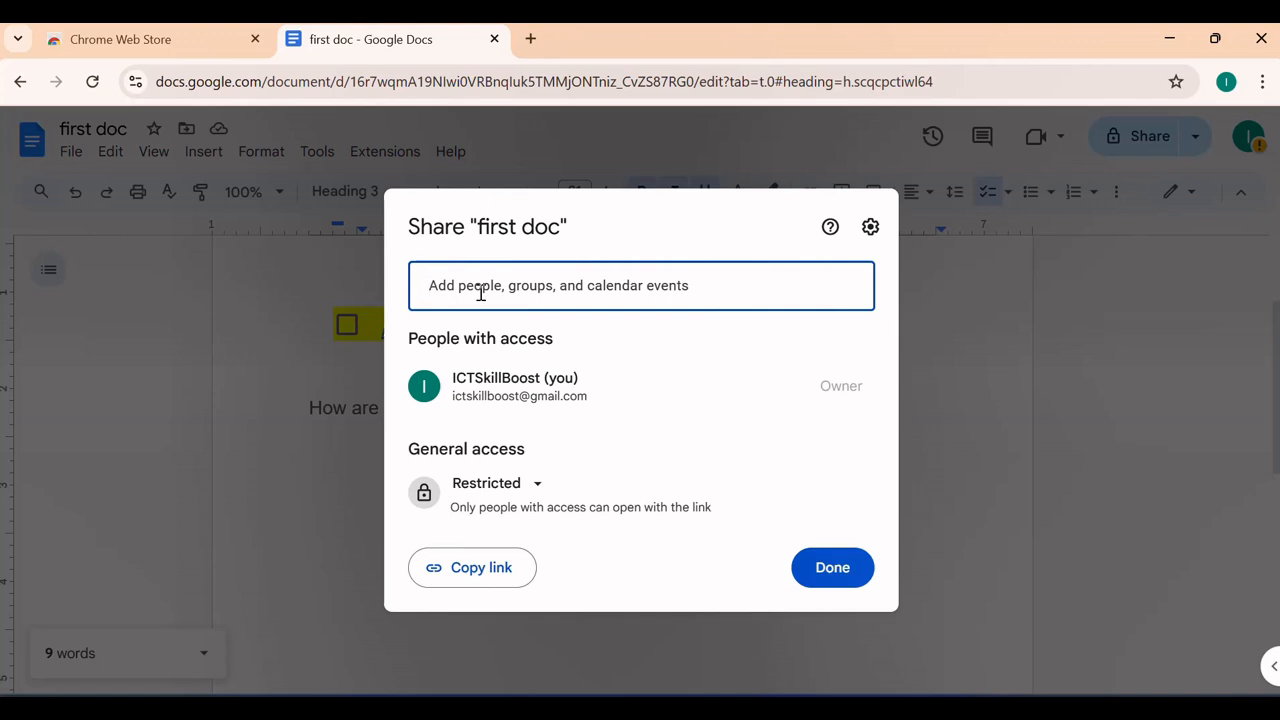
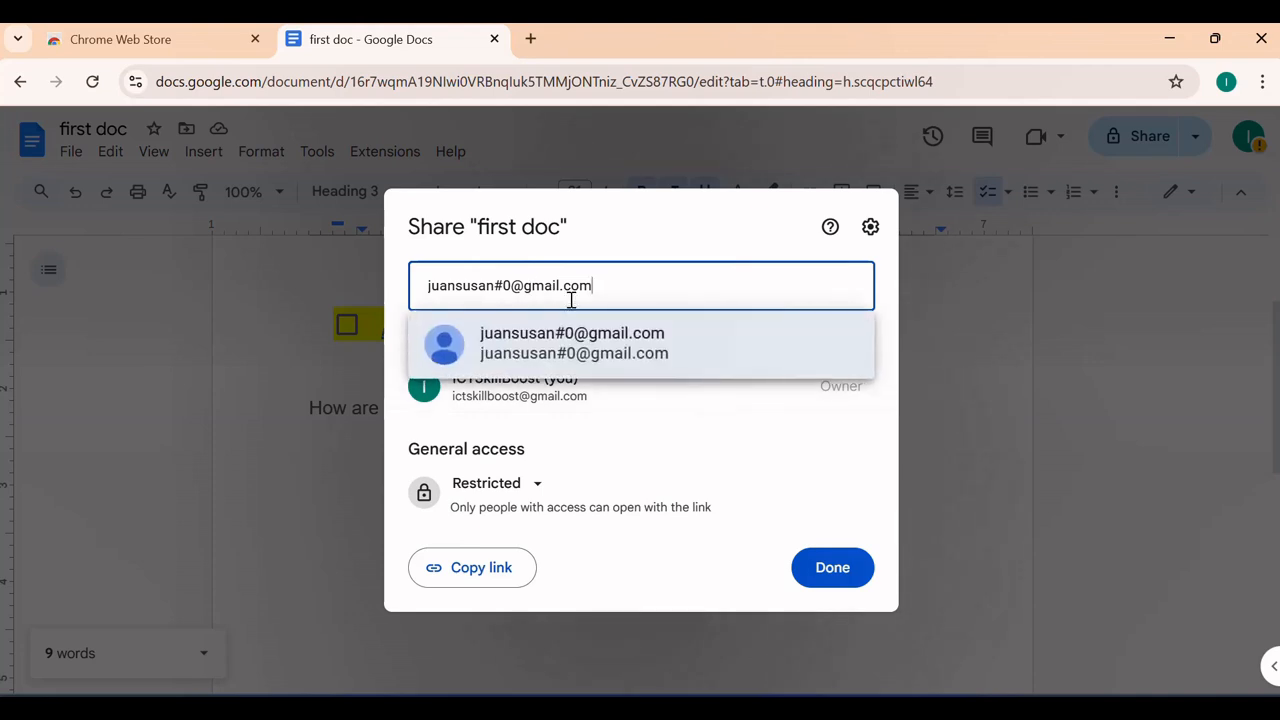
left_click(594, 345)
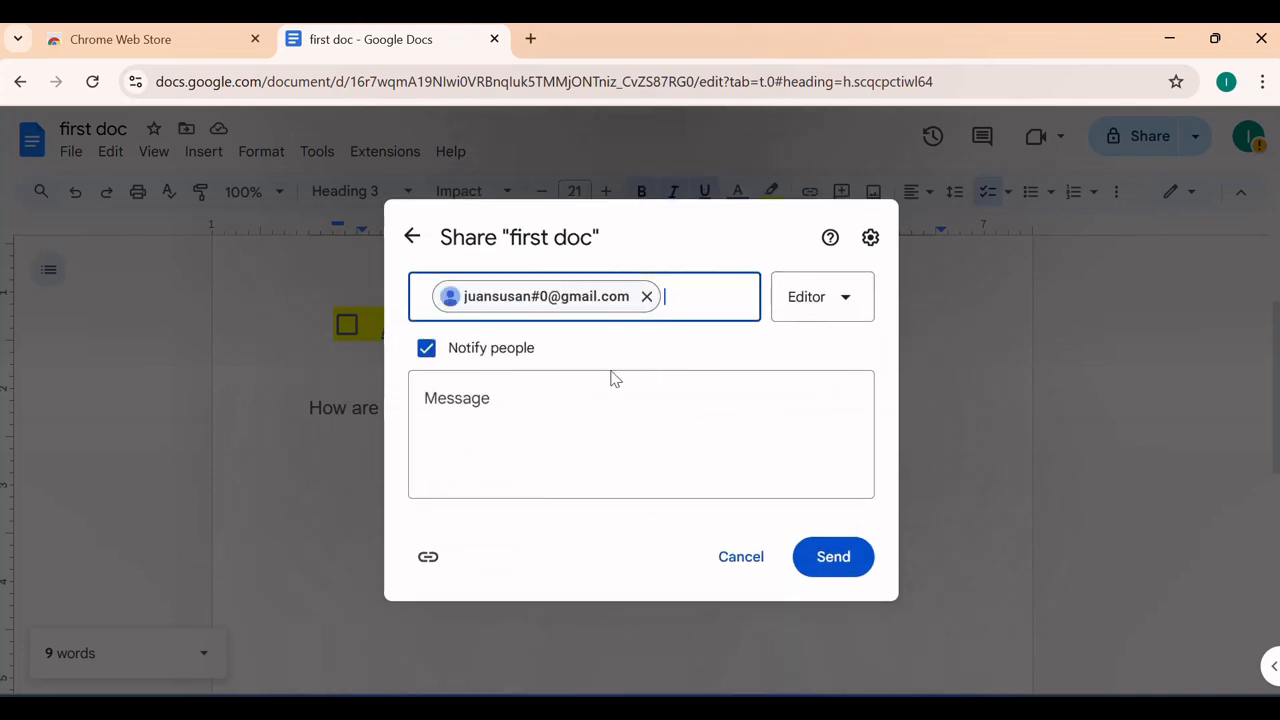
left_click(531, 411)
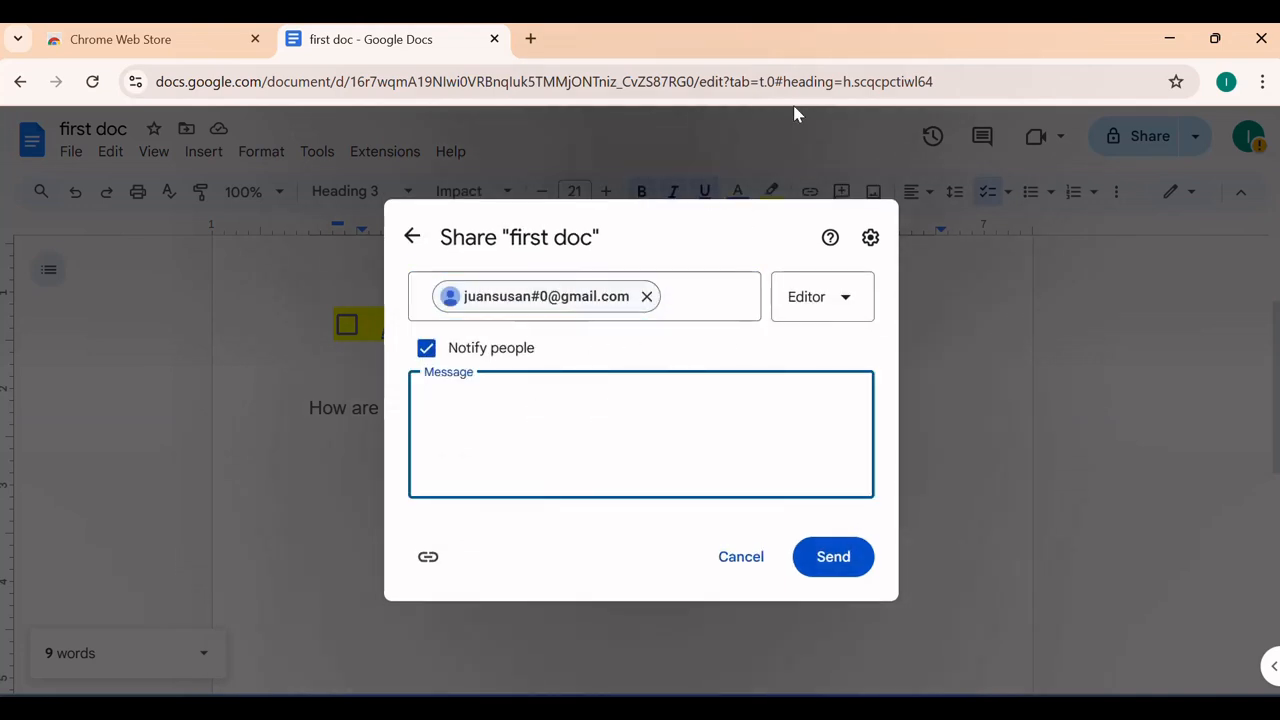
type("pl")
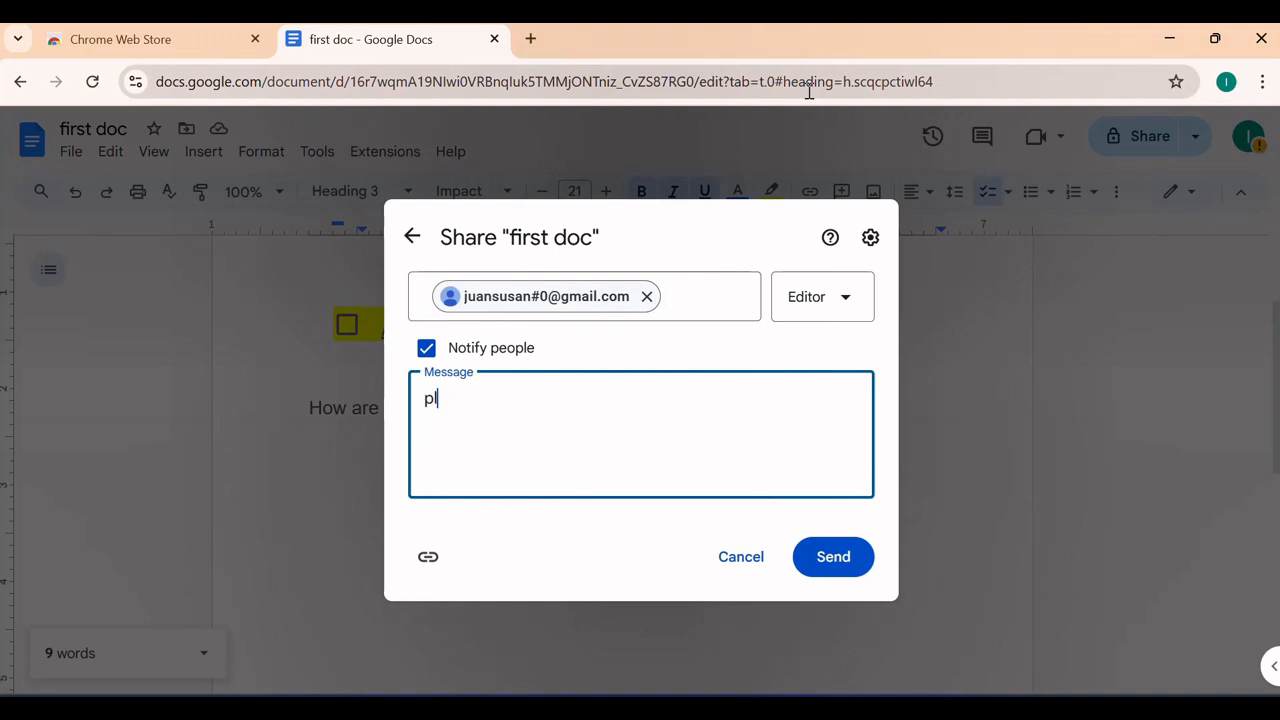
type("ease also edit")
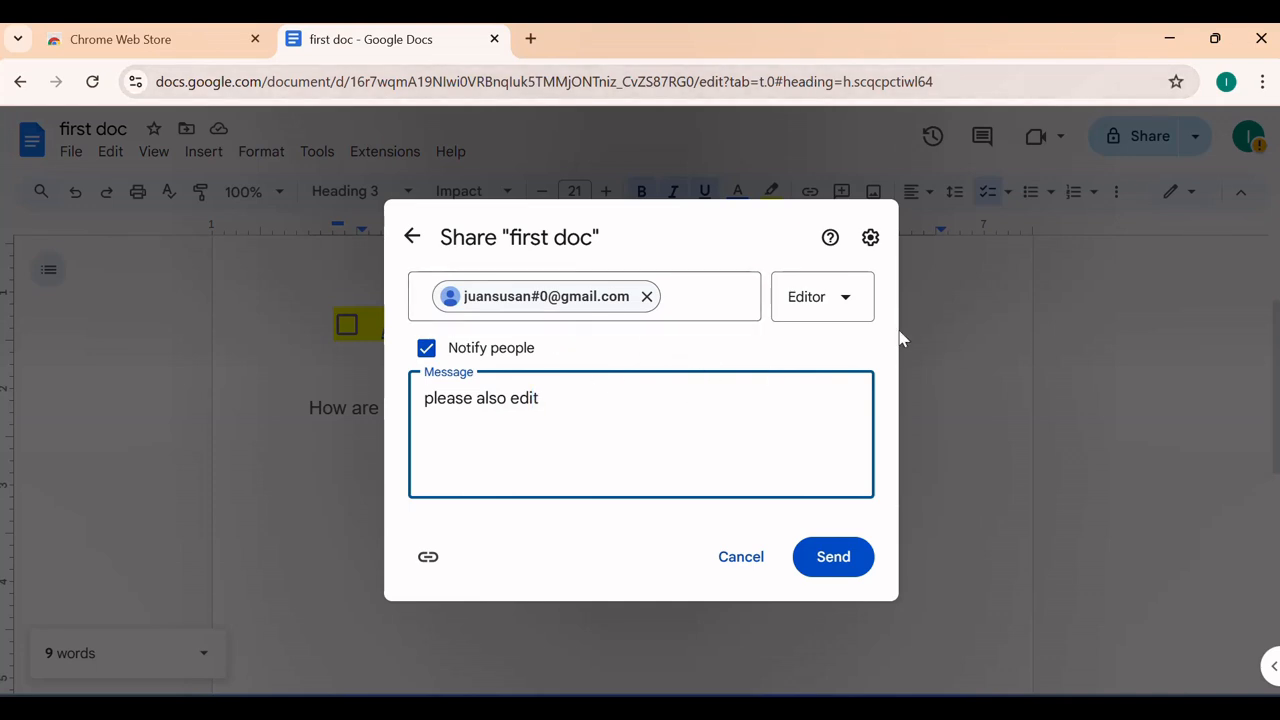
left_click(843, 300)
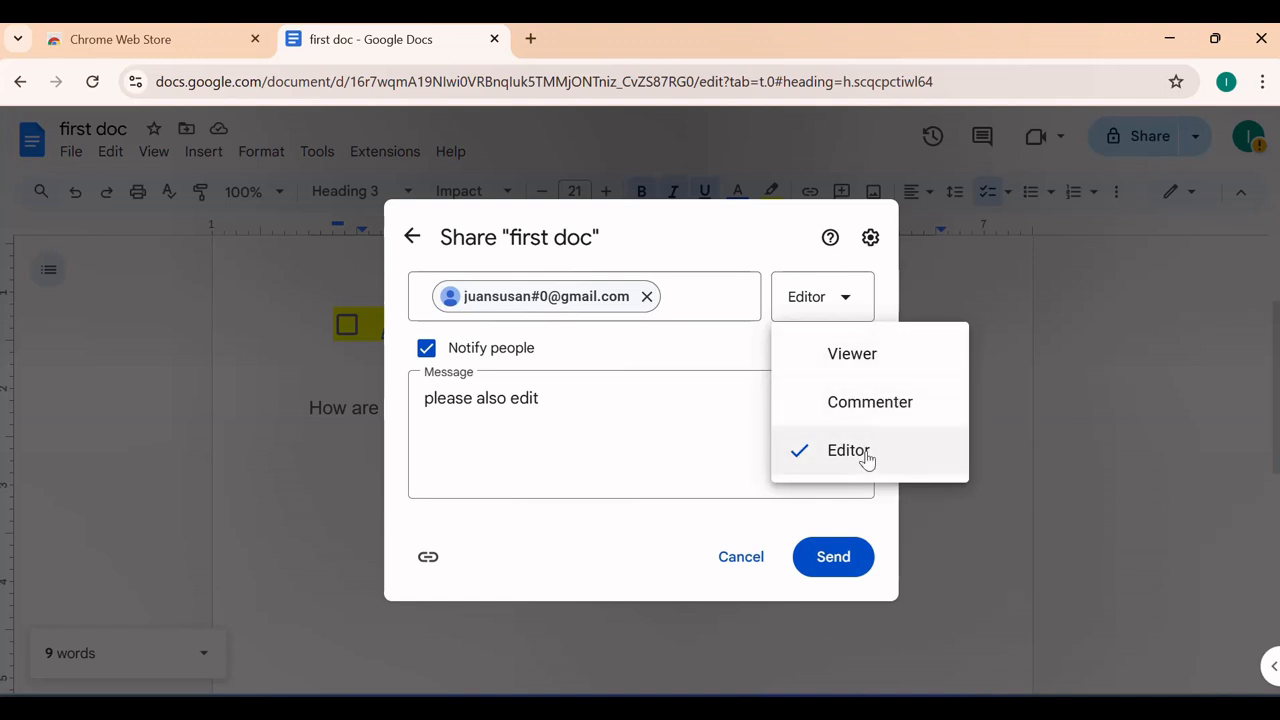
left_click(956, 521)
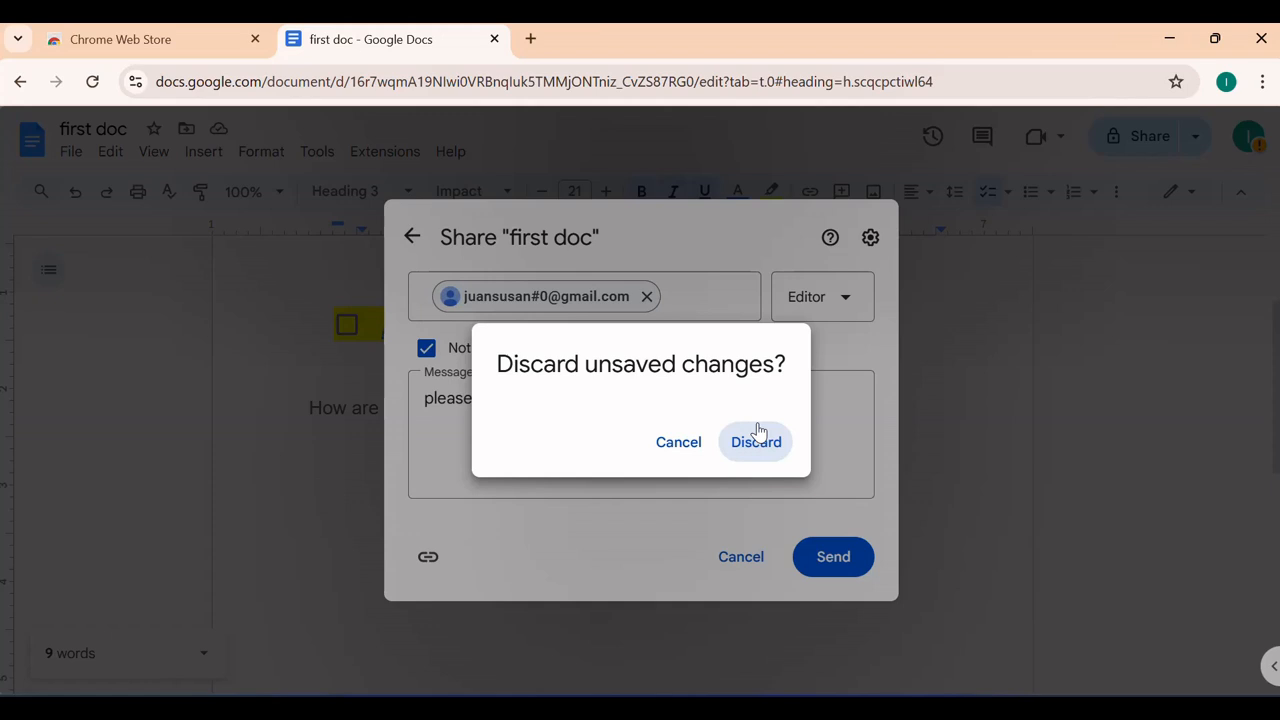
left_click(668, 445)
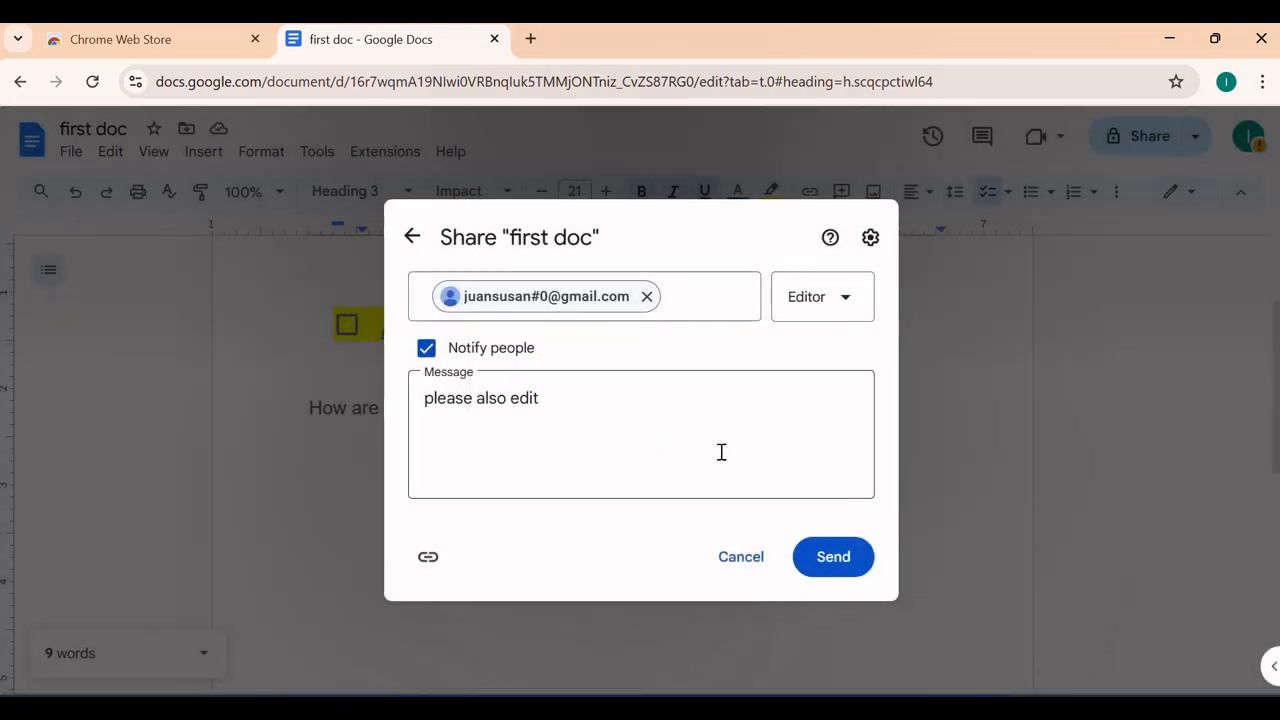
left_click(752, 553)
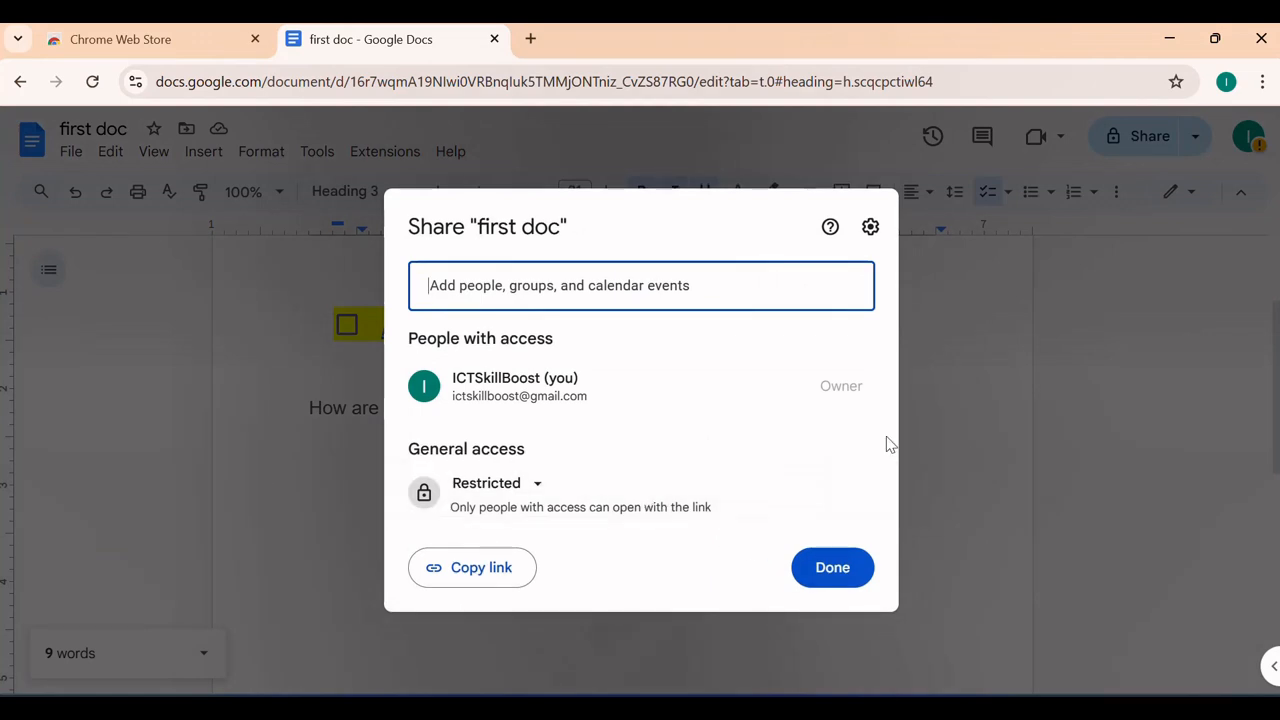
left_click(966, 370)
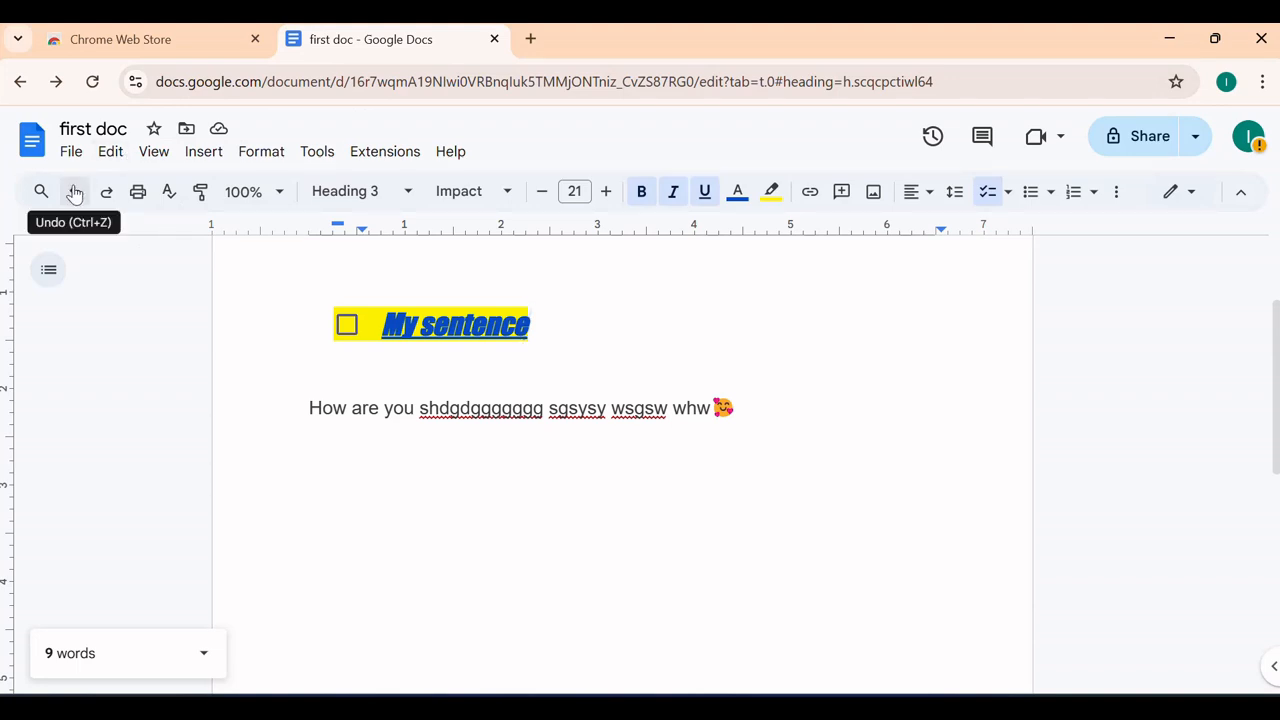
Open the print dialog for first doc from the toolbar Print icon
left_click(138, 192)
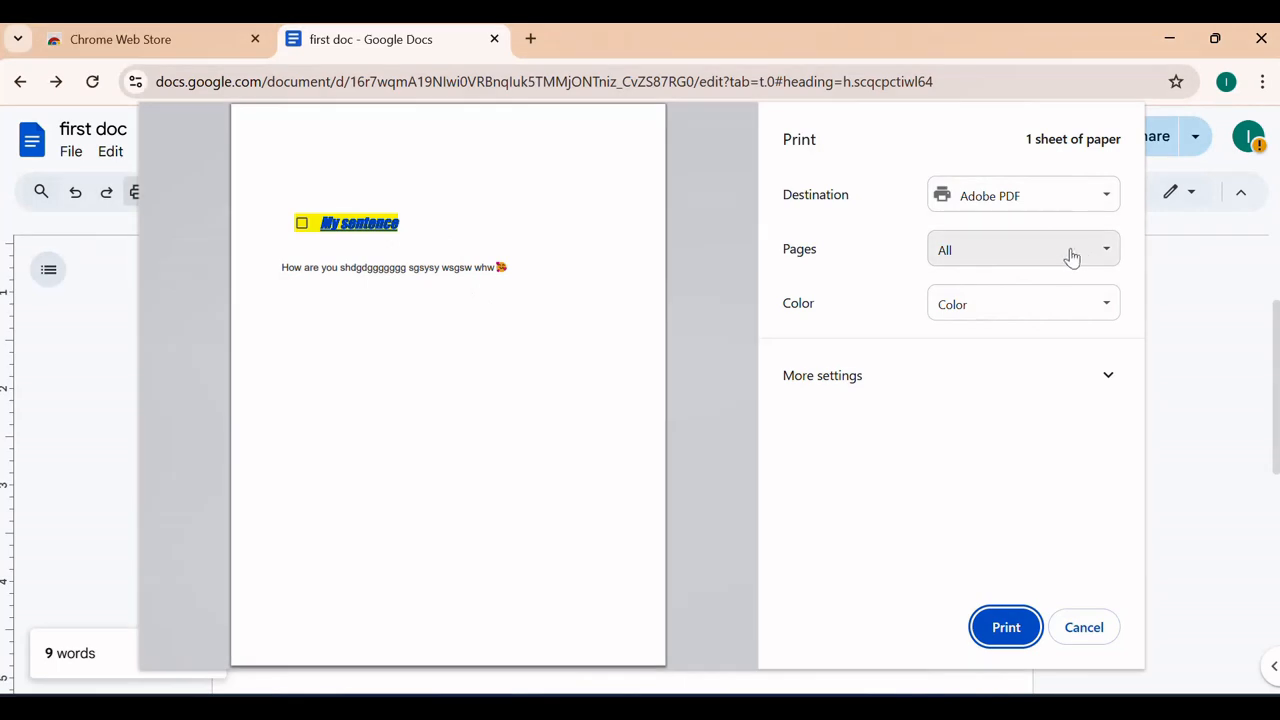
Switch the print colour to black and white, back to colour, then cancel printing
left_click(1102, 305)
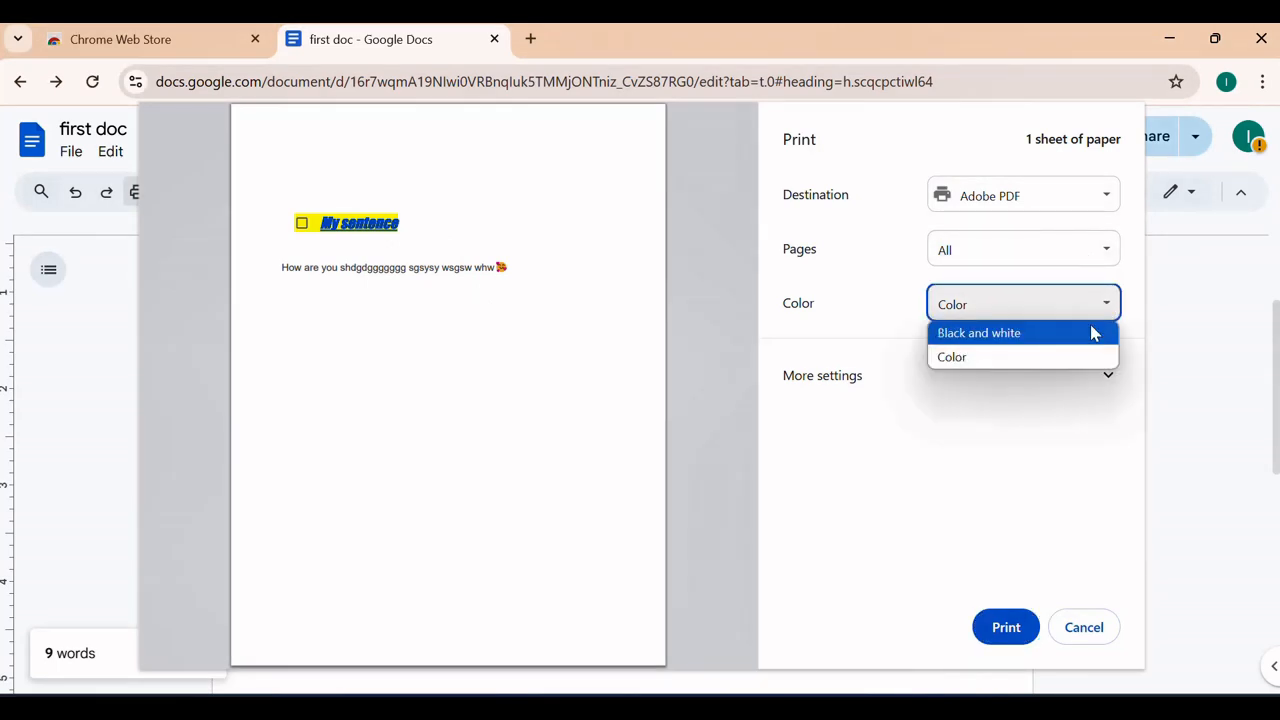
left_click(1092, 332)
left_click(1097, 302)
left_click(1033, 355)
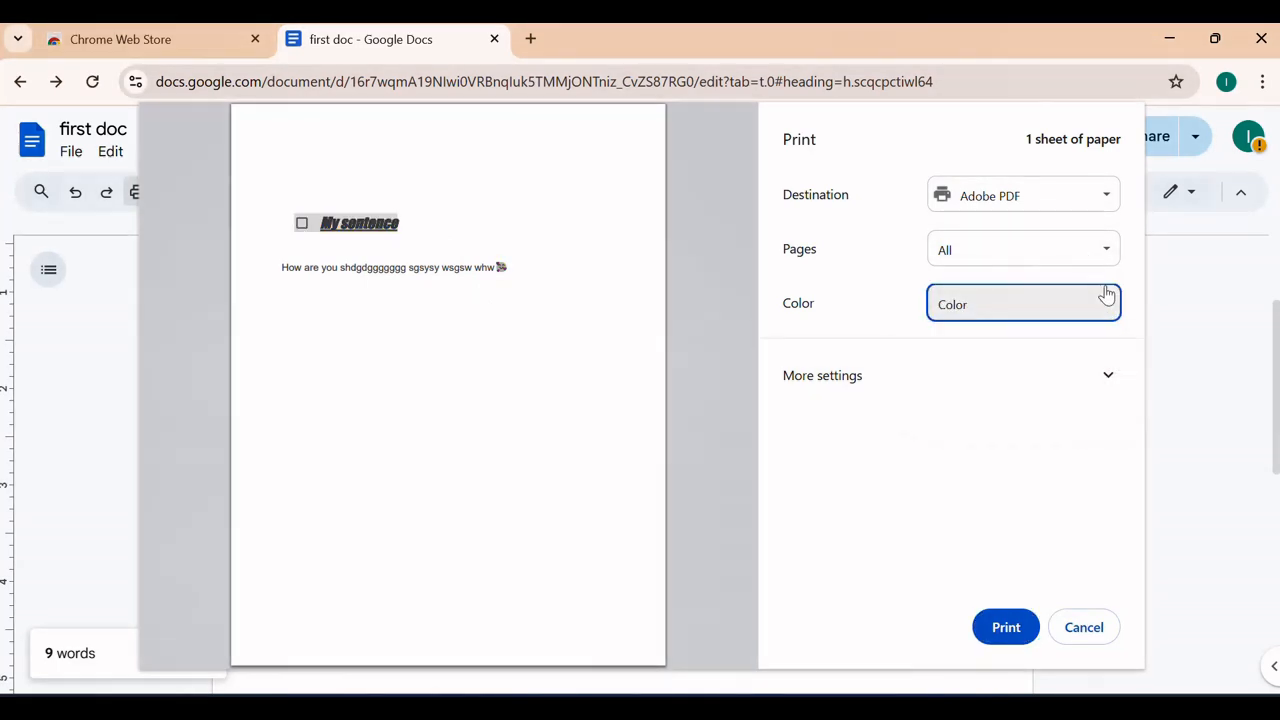
left_click(1083, 628)
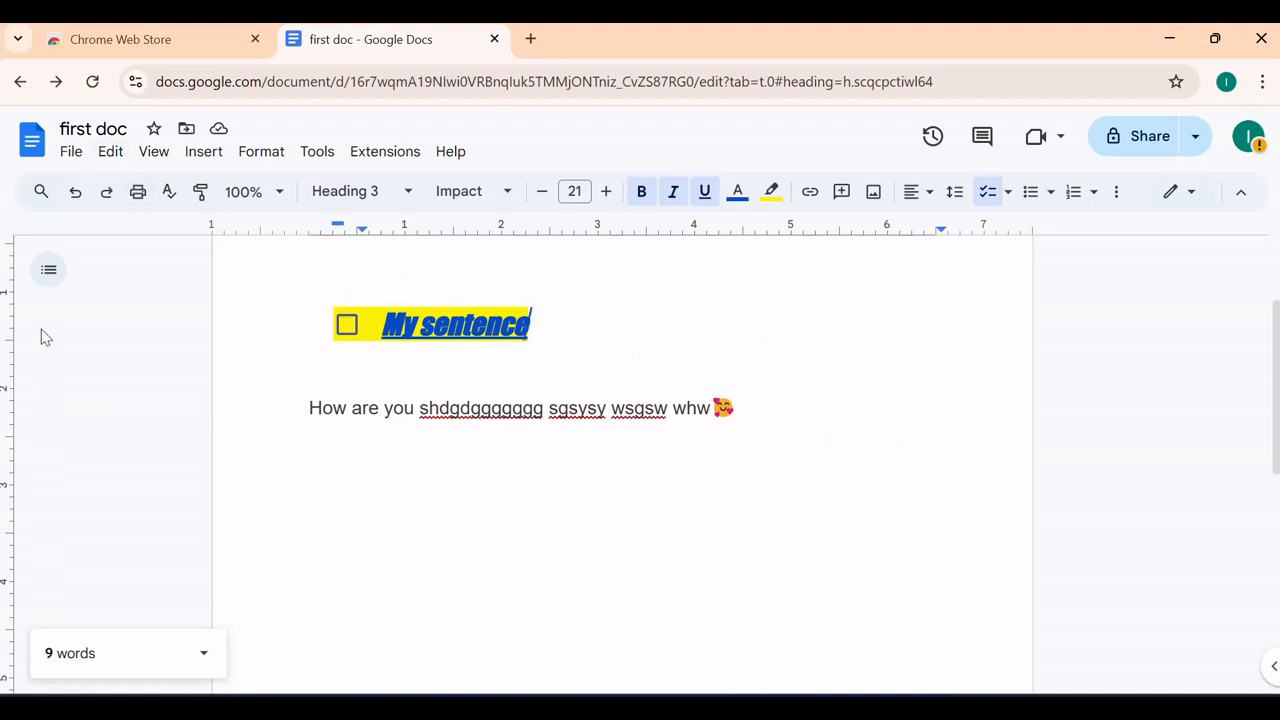
scroll(76, 410, "up", 1)
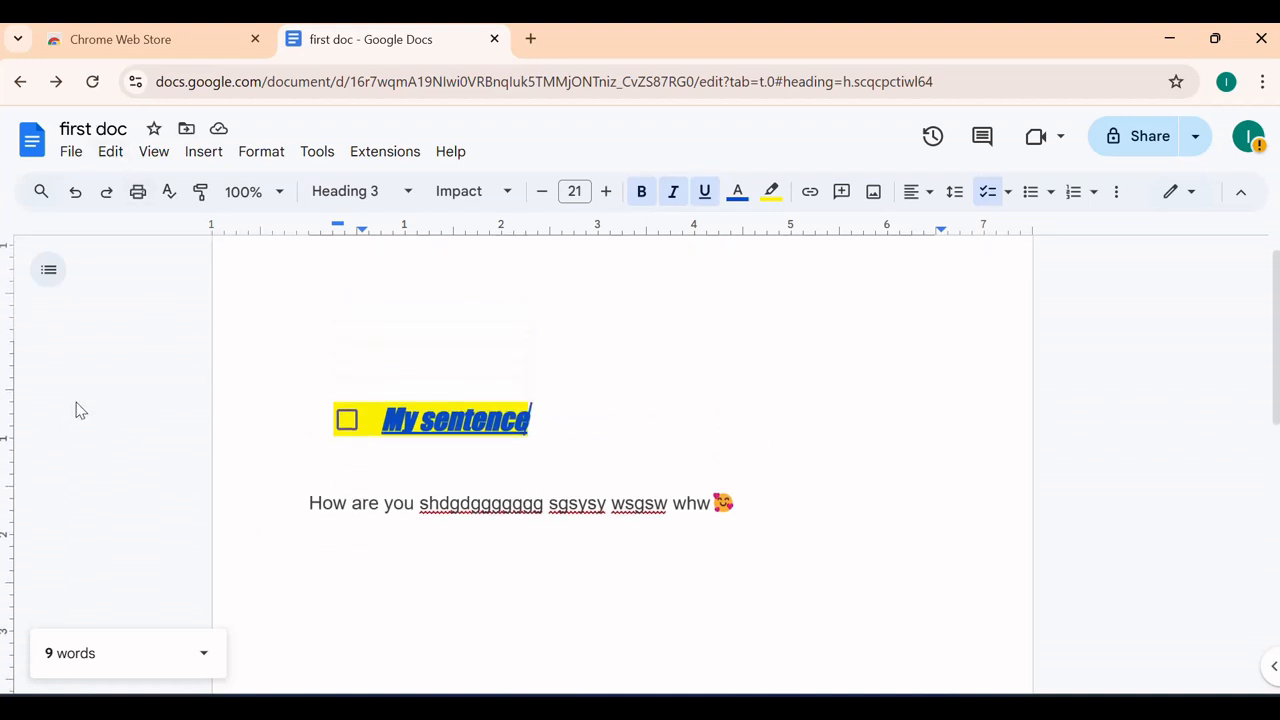
scroll(88, 408, "down", 3)
scroll(94, 406, "up", 3)
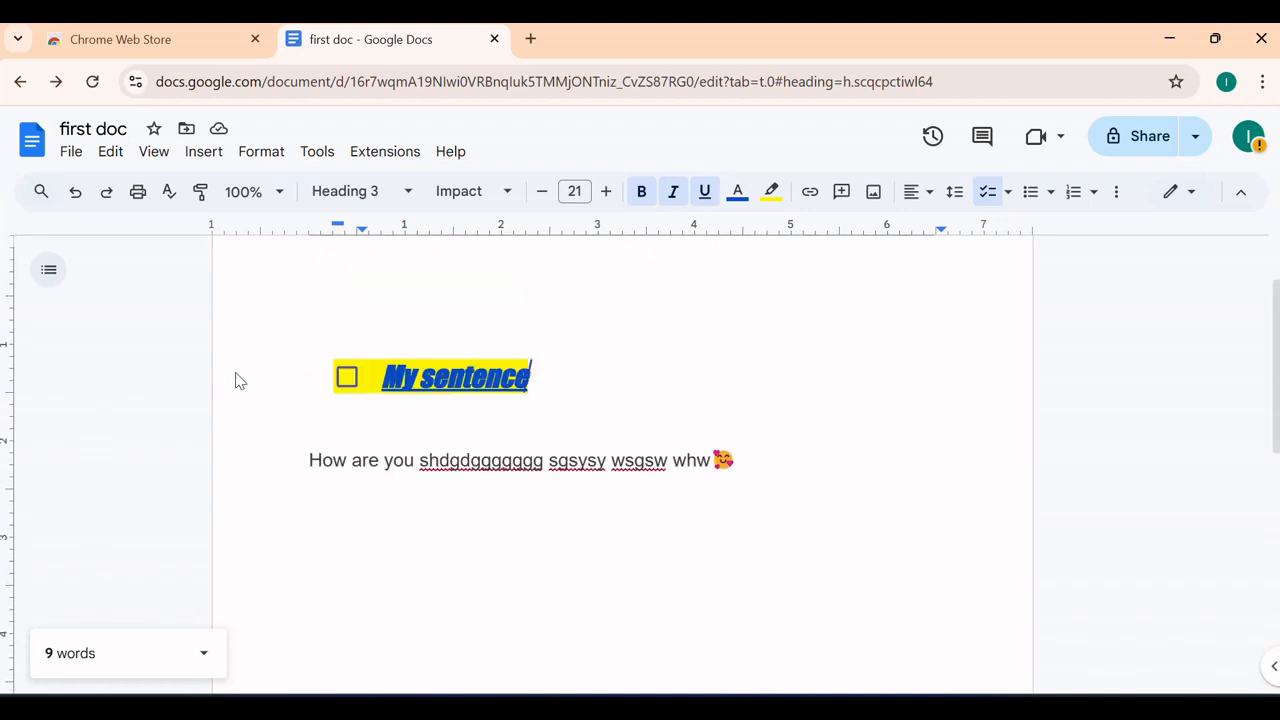
scroll(237, 376, "up", 2)
scroll(240, 369, "down", 5)
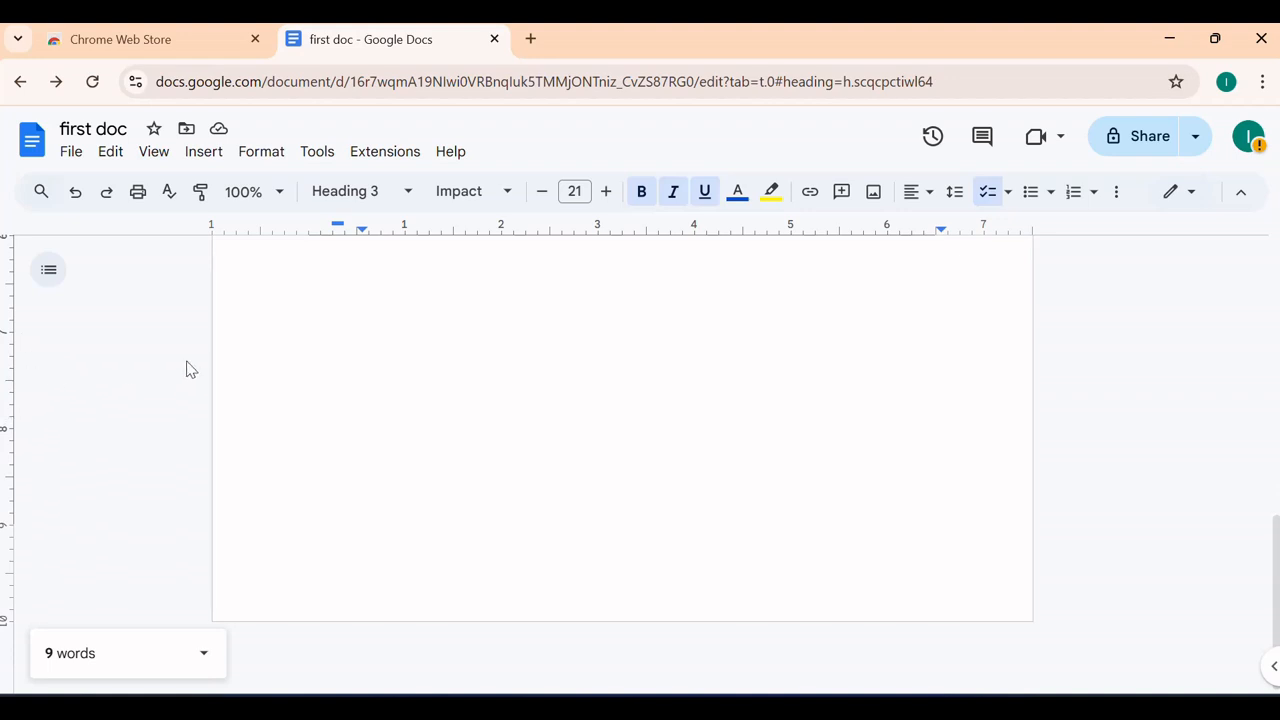
scroll(352, 441, "up", 7)
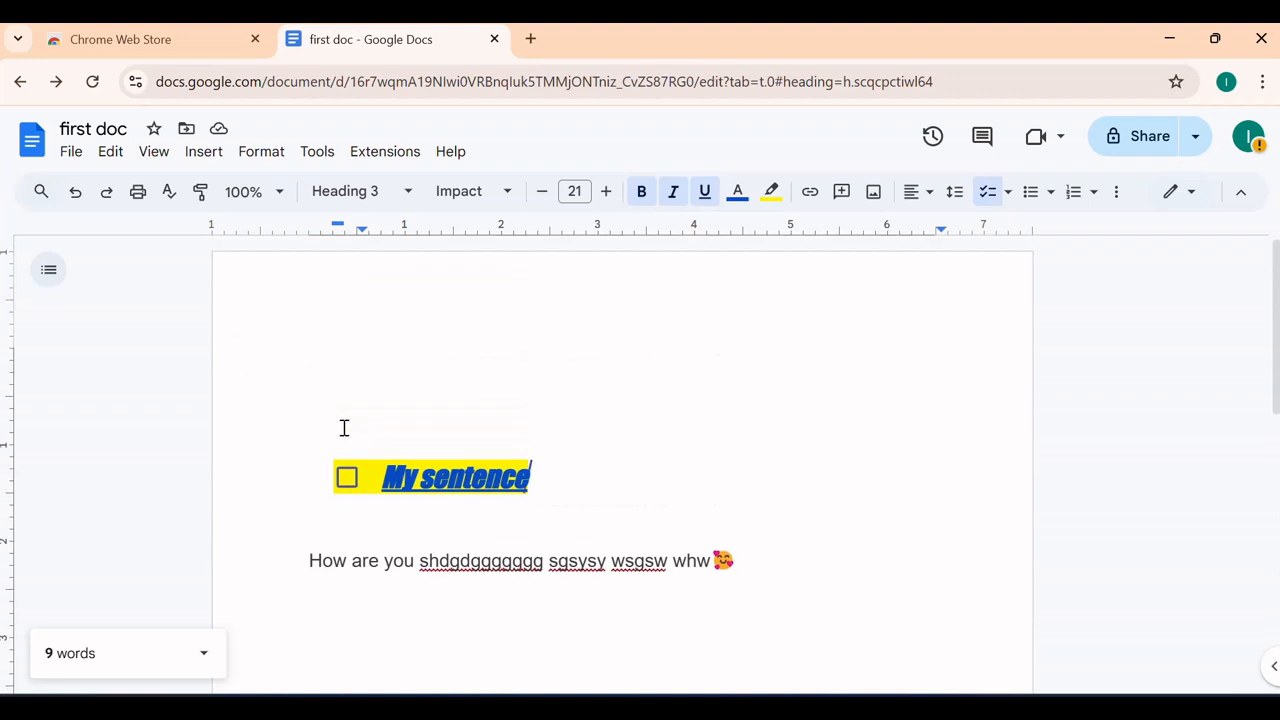